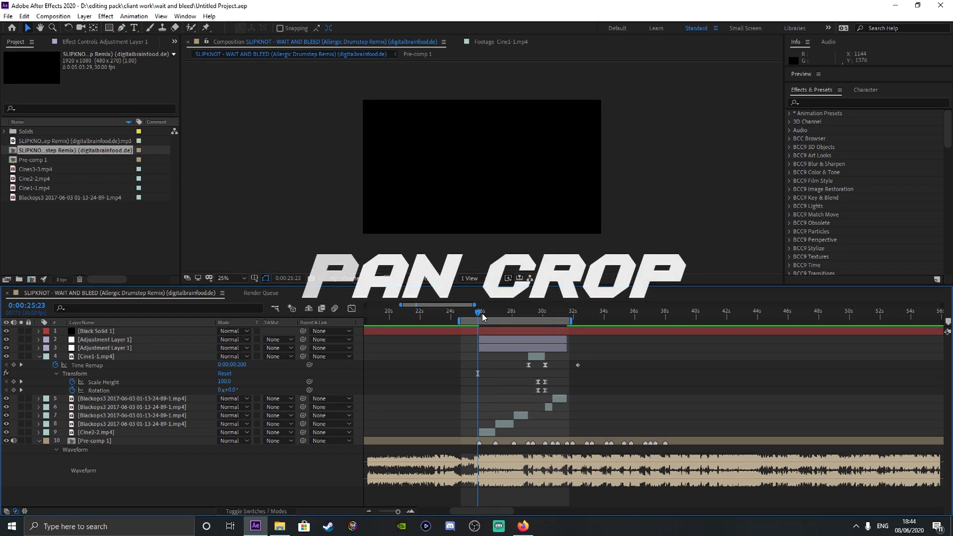
Preview the composition at 0:00:26:03 and collapse the Cine1-1.mp4 layer's properties in the timeline.
click(483, 315)
key(Caps_Lock)
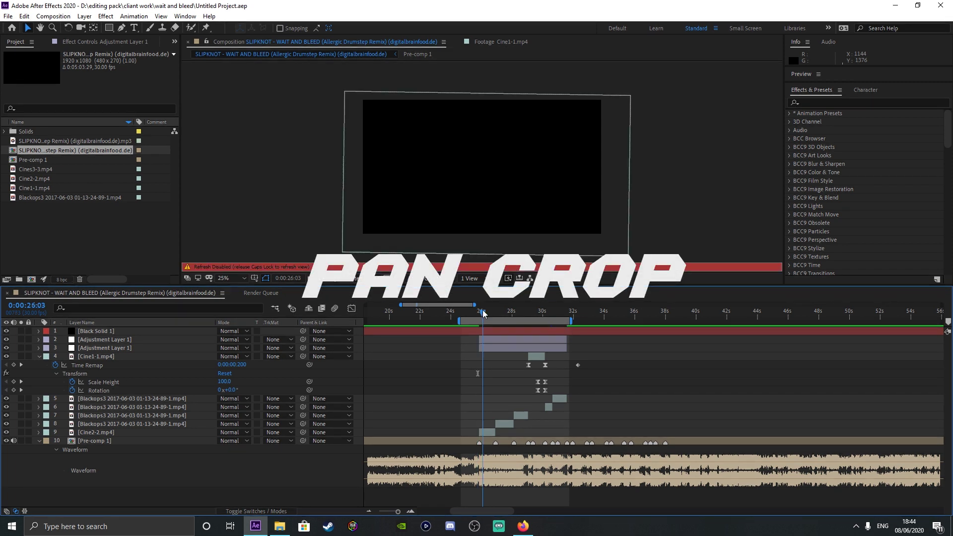
key(Caps_Lock)
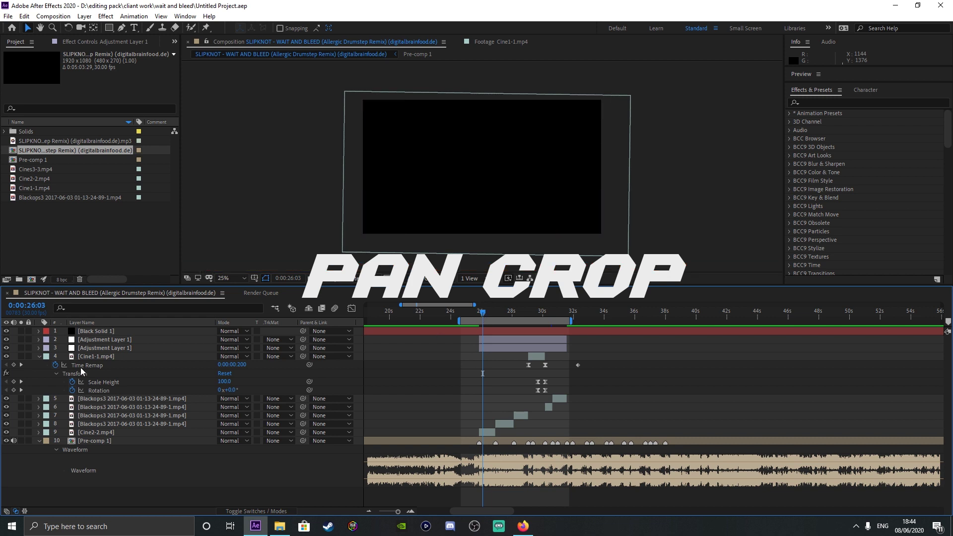
click(42, 357)
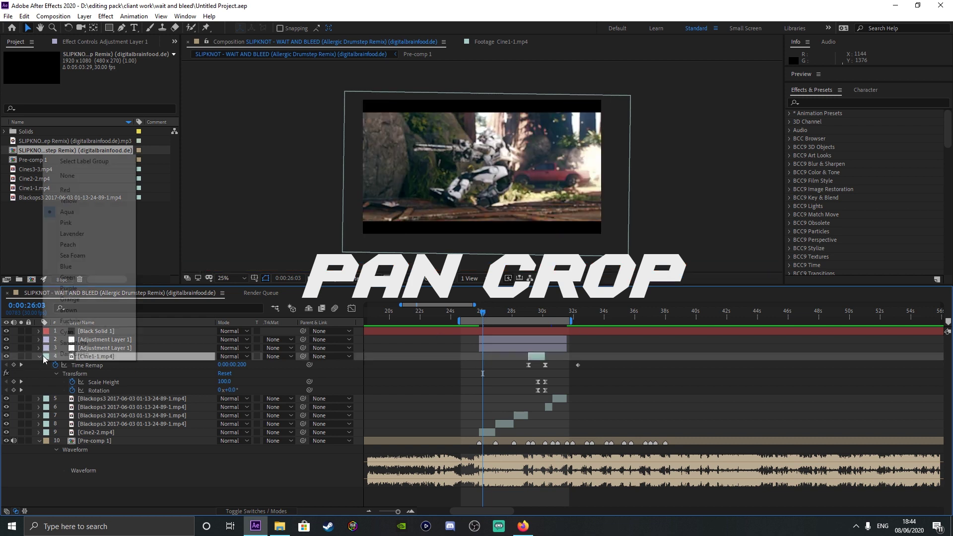
click(40, 357)
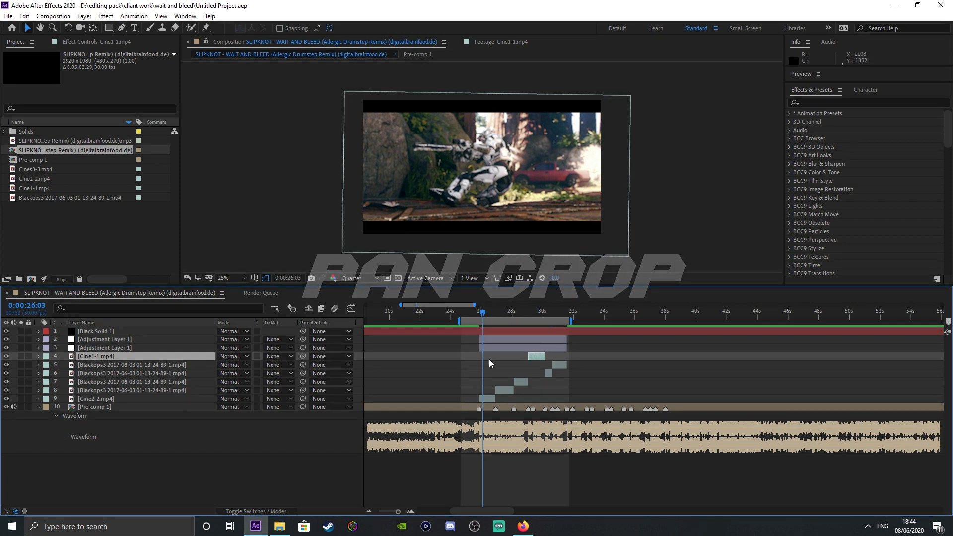
Delete the upper adjustment layer holding the glow and Looks effects, and the Black Solid 1 layer.
click(501, 342)
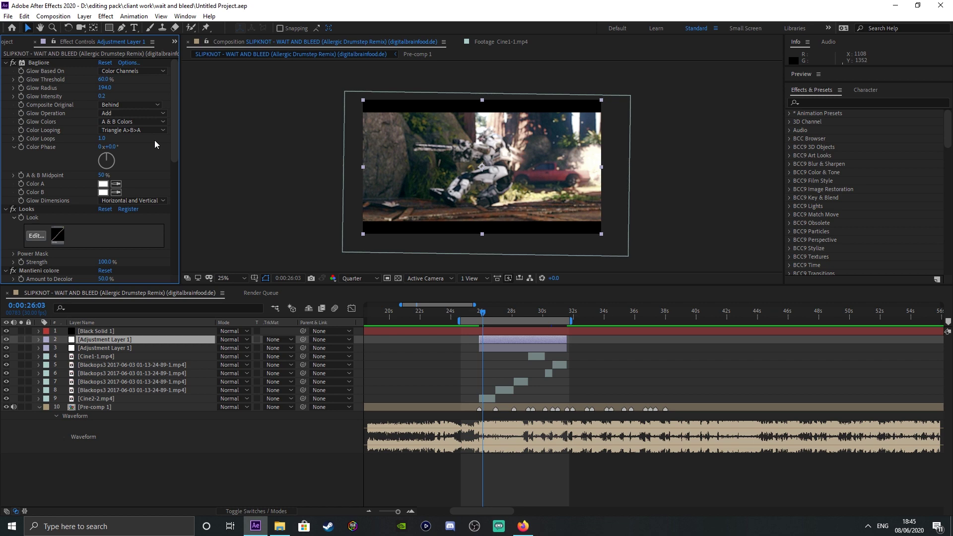
key(Delete)
scroll(641, 455, up, 3)
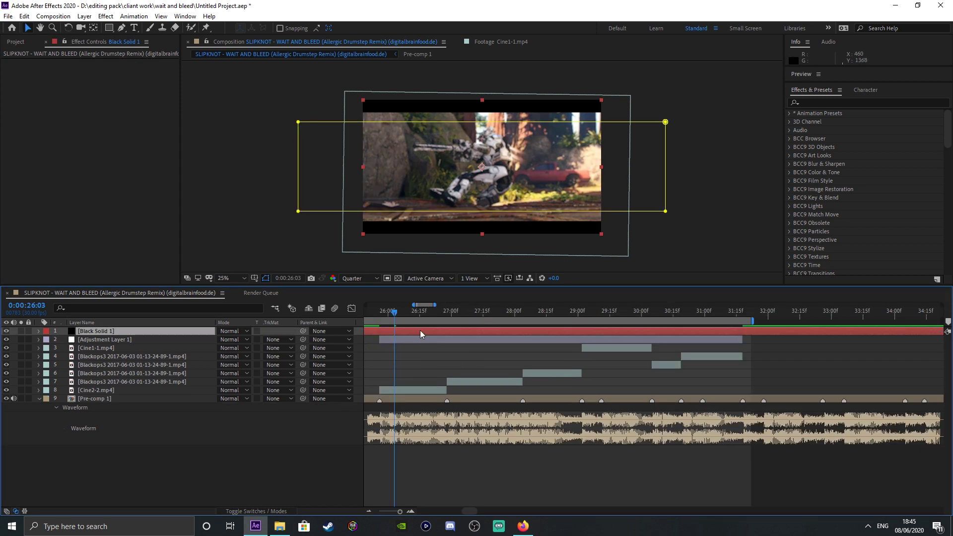
key(Delete)
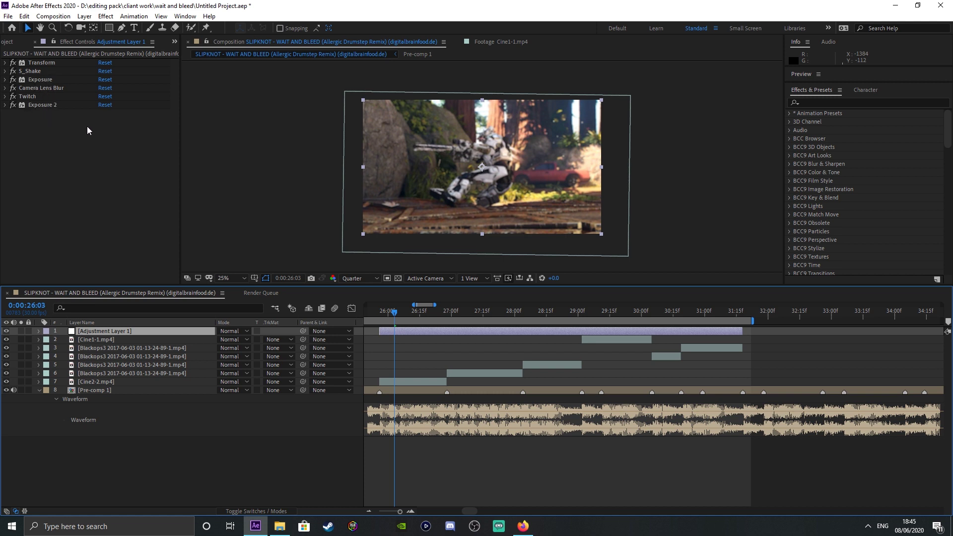
Remove all effects from the remaining Adjustment Layer 1, from Transform through Exposure 2.
click(50, 79)
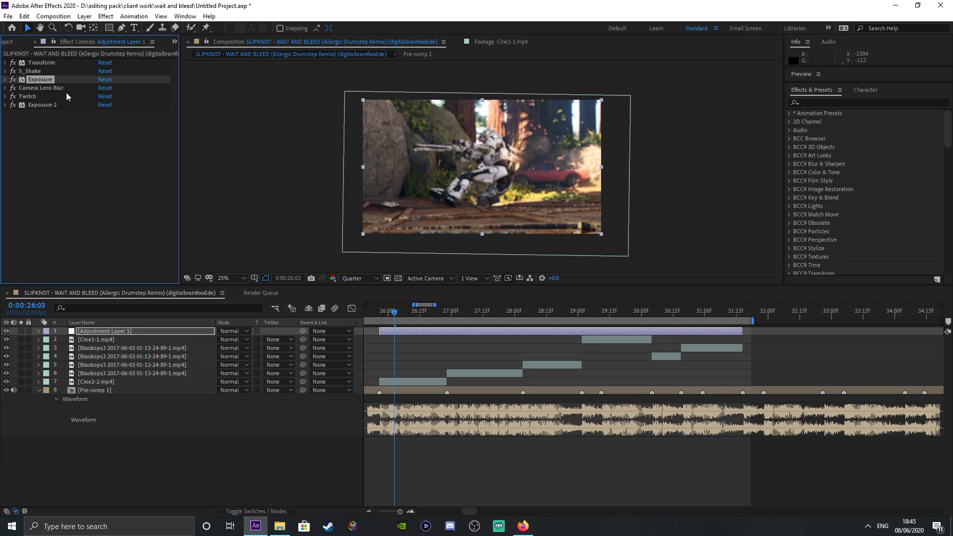
click(61, 105)
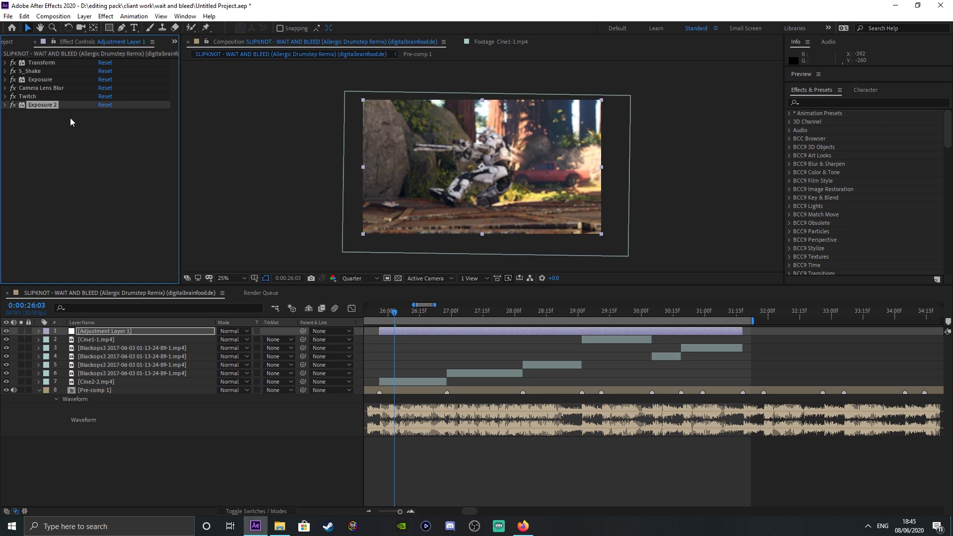
key(ctrl+a)
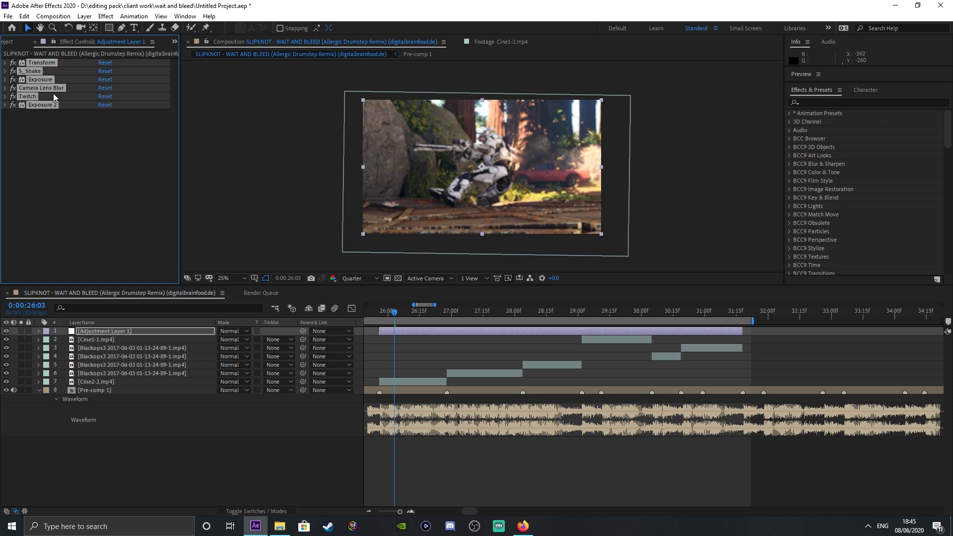
key(Delete)
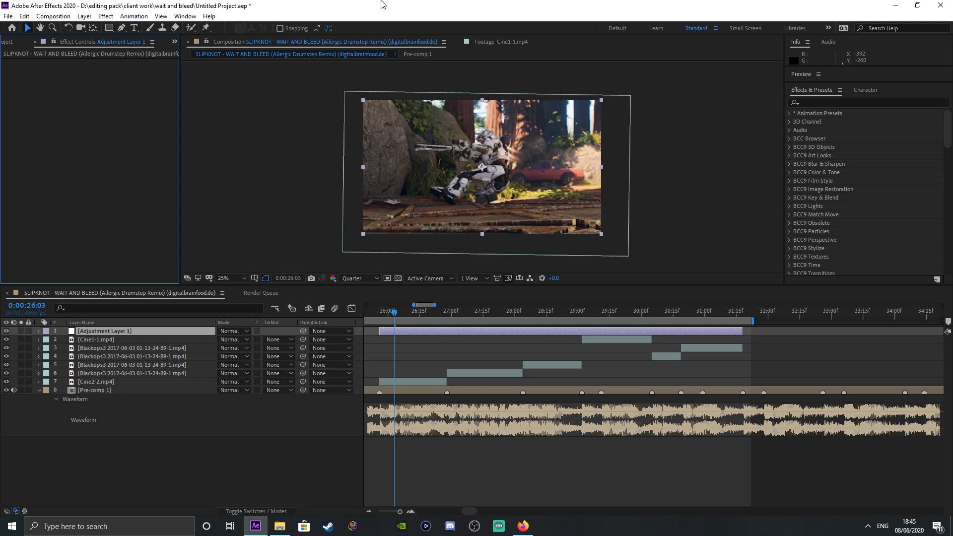
Find the Distort Transform effect by searching for "transform" and apply it to Adjustment Layer 1.
click(892, 100)
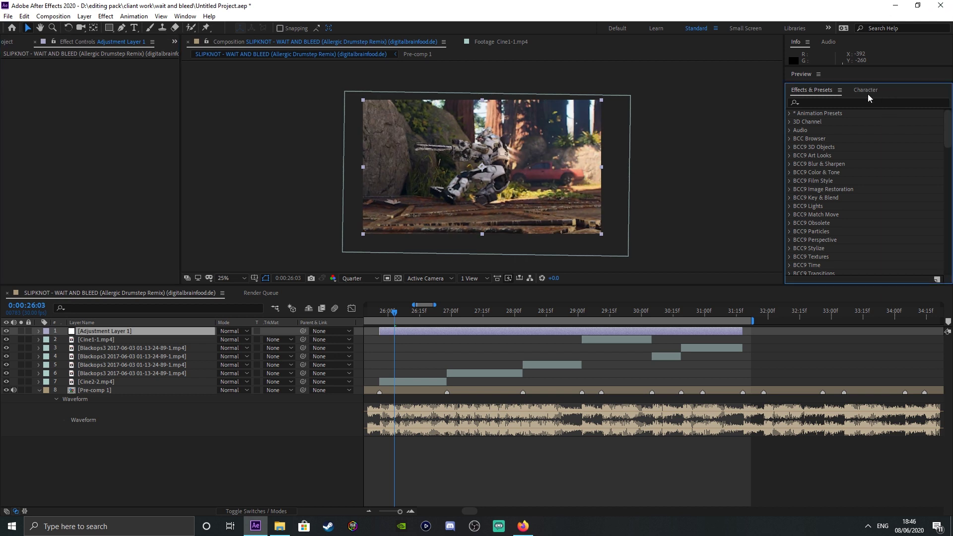
click(878, 102)
text(tran)
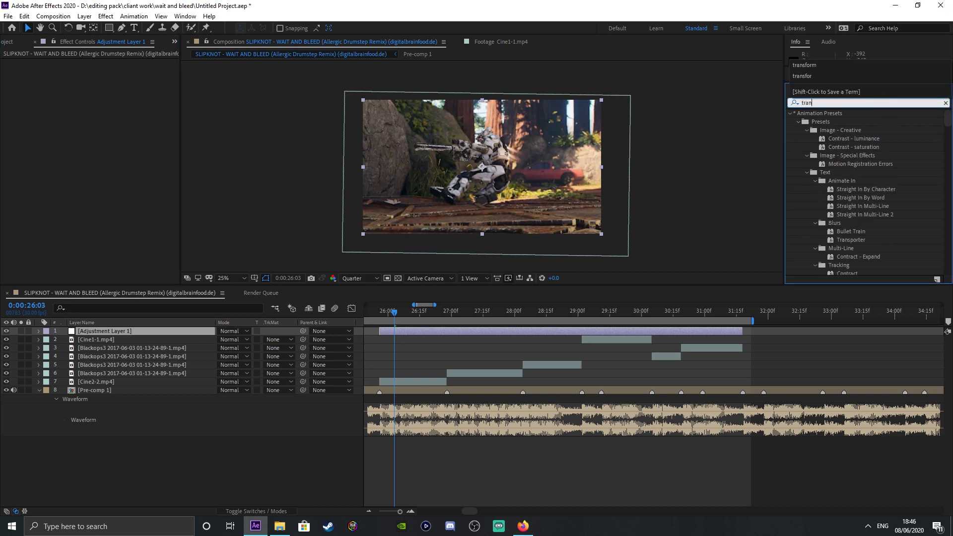
text(sform)
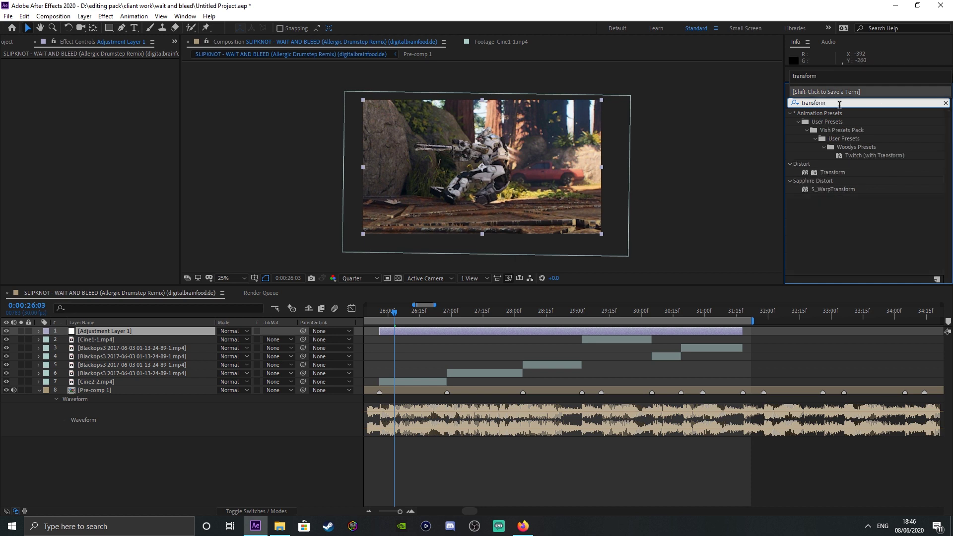
drag(839, 174, 390, 333)
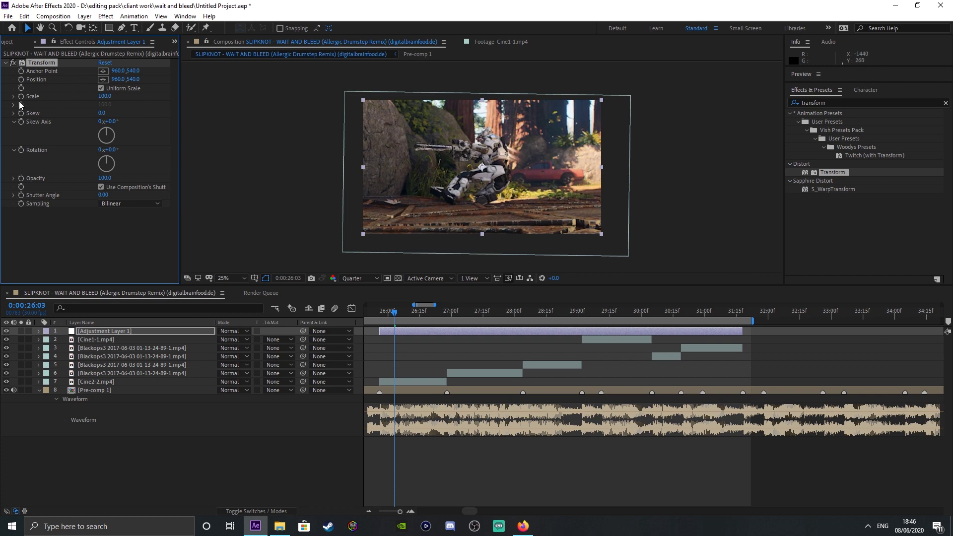
Start keyframing the Transform effect's Scale at 100 at the adjustment layer's start, 0:00:25:26.
click(410, 511)
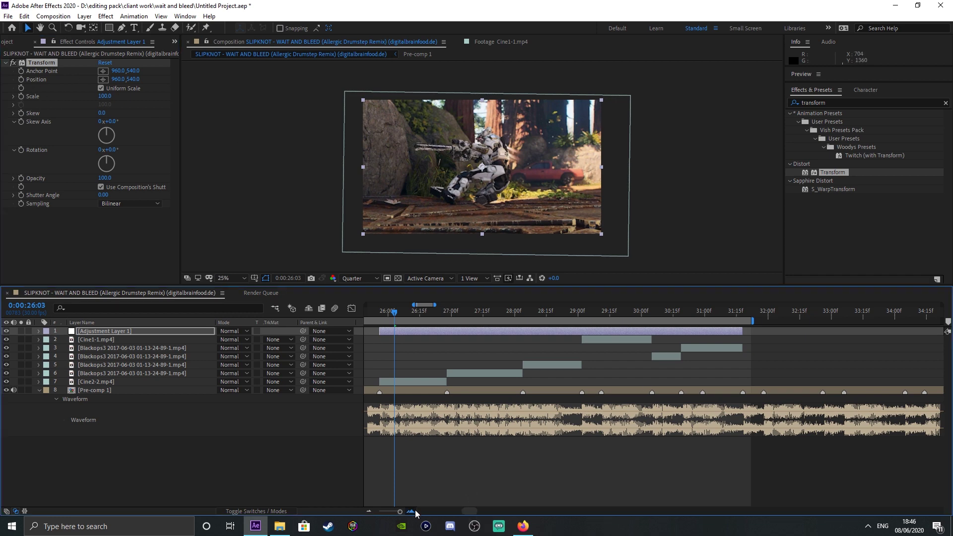
drag(630, 455, 668, 454)
click(403, 312)
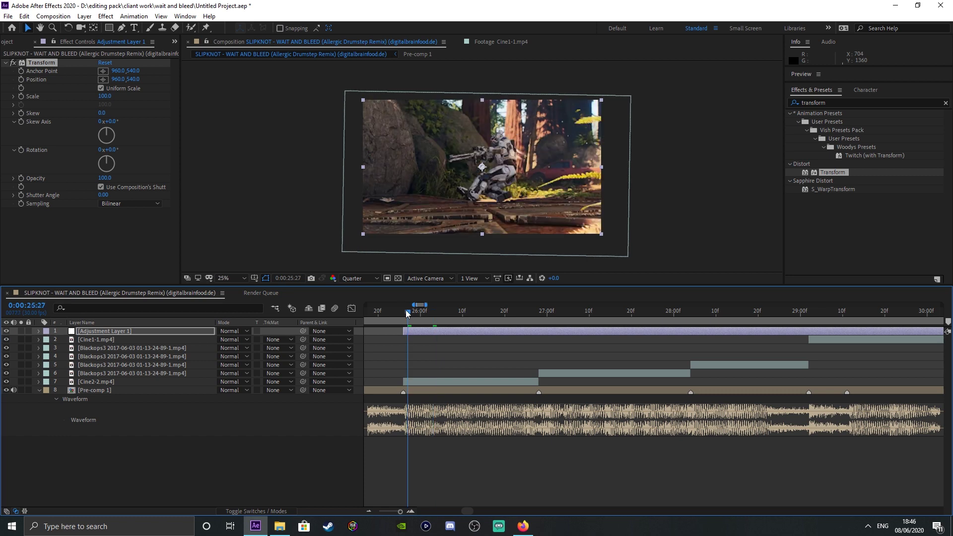
click(21, 97)
click(407, 312)
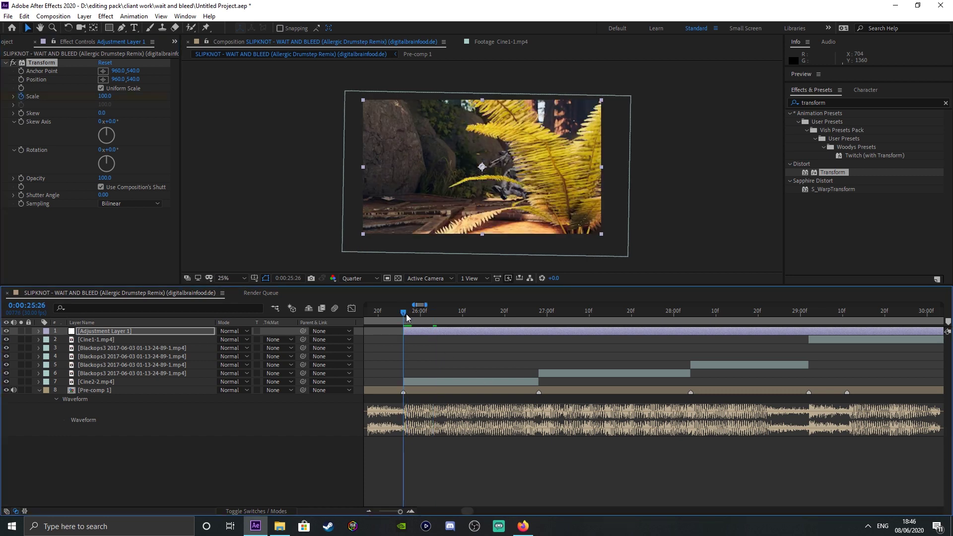
Add a second Scale keyframe of 108 two frames after the start, at 0:00:25:28.
click(411, 313)
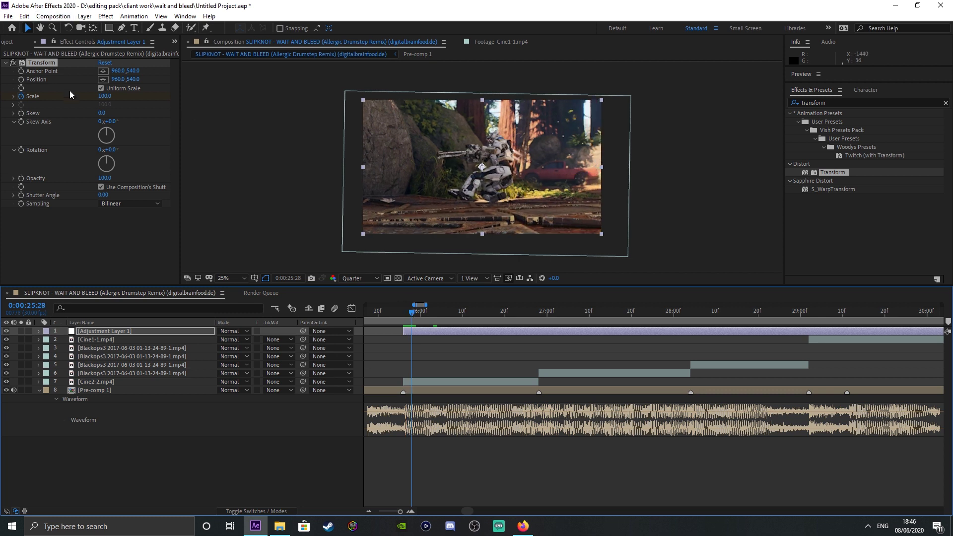
click(101, 97)
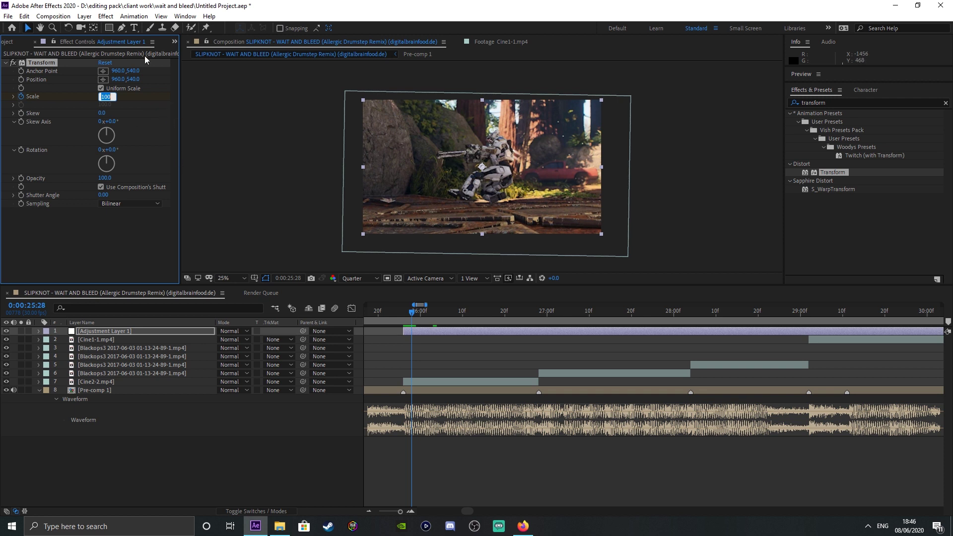
text(108)
key(Return)
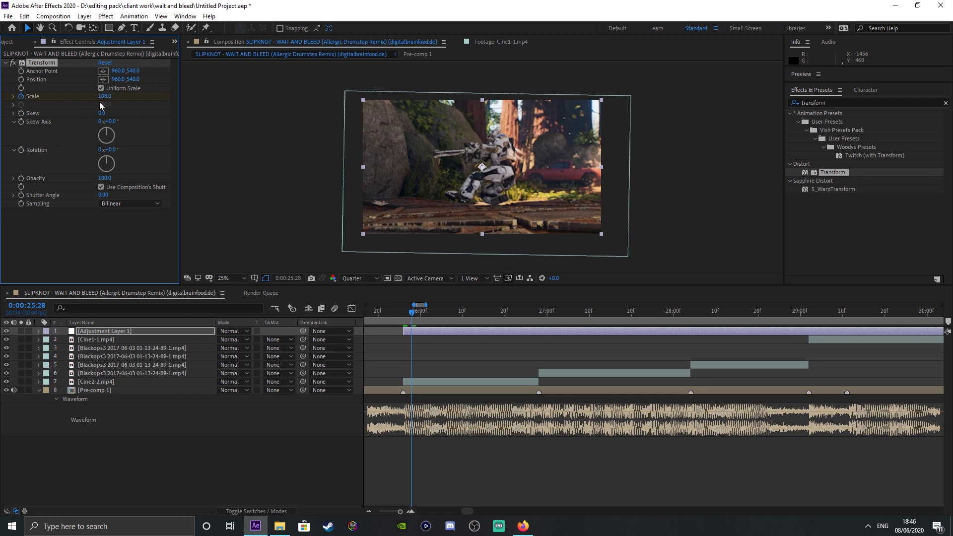
Reveal the adjustment layer's Scale keyframes and shift both two frames earlier, so the second sits at 0:00:25:26.
key(u)
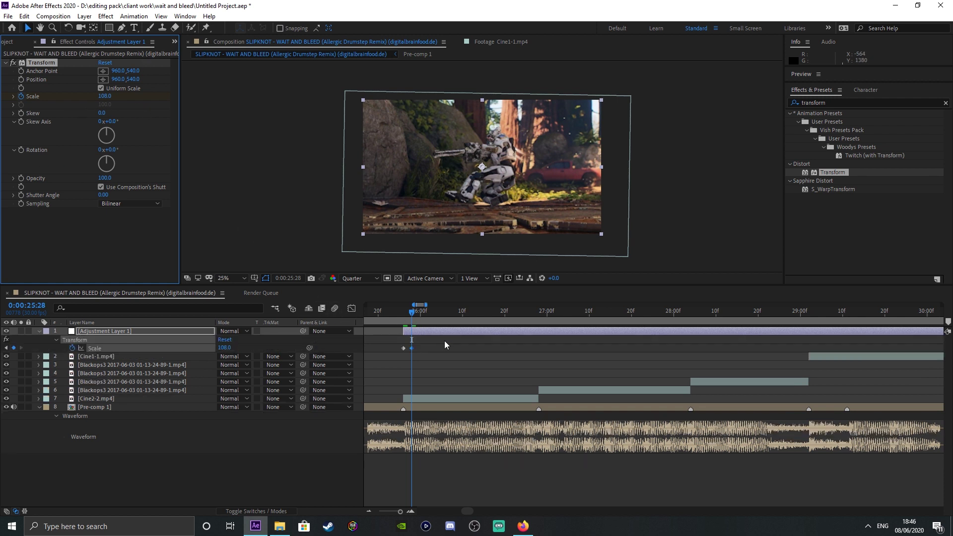
drag(432, 341, 394, 354)
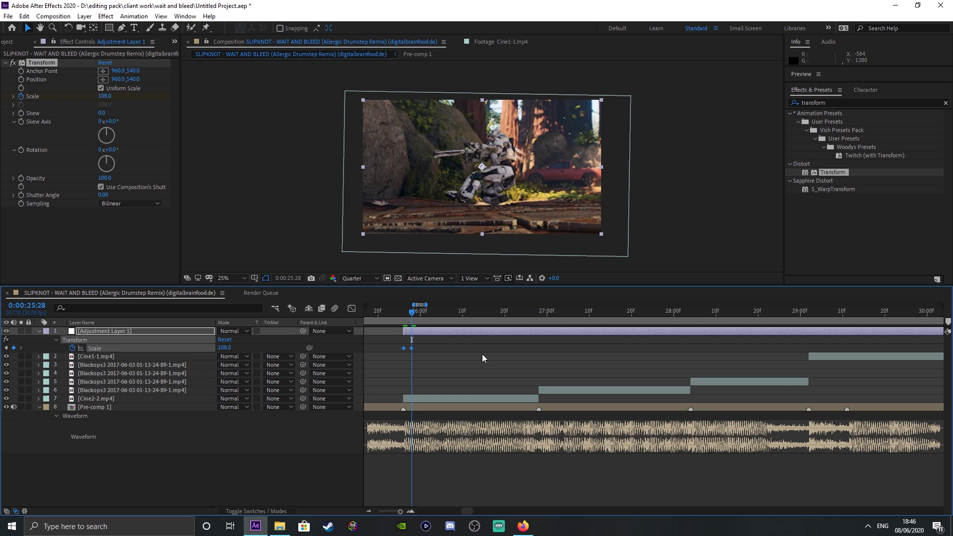
drag(411, 348, 405, 353)
click(408, 314)
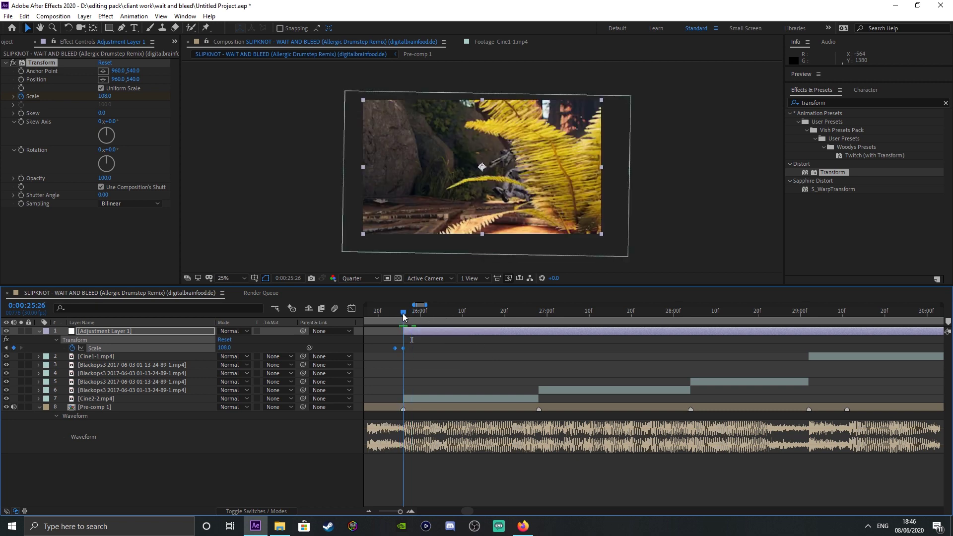
Paste the Scale keyframe pair at the next clip cut, with its second keyframe aligned to 0:00:26:28.
drag(414, 321, 531, 346)
key(ctrl+v)
key(Page_Down)
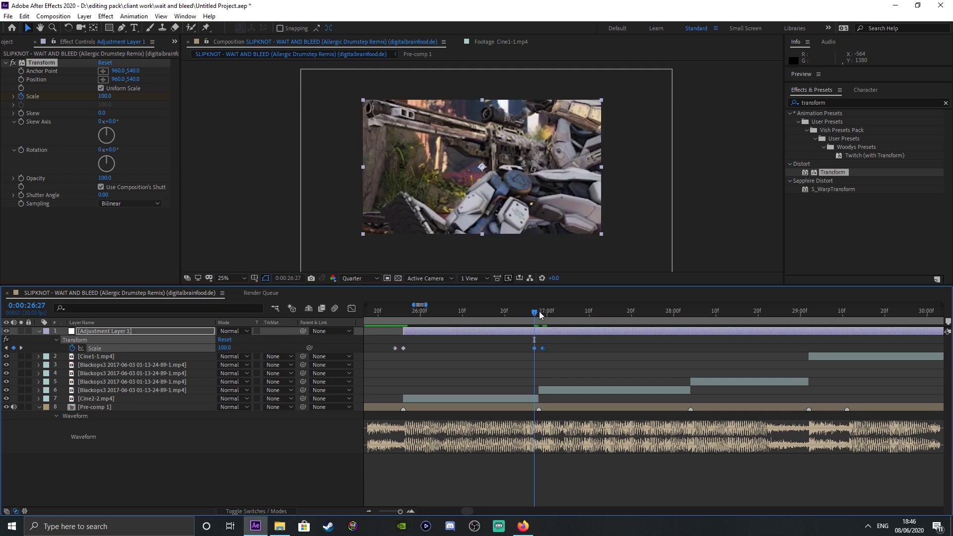
drag(542, 347, 539, 348)
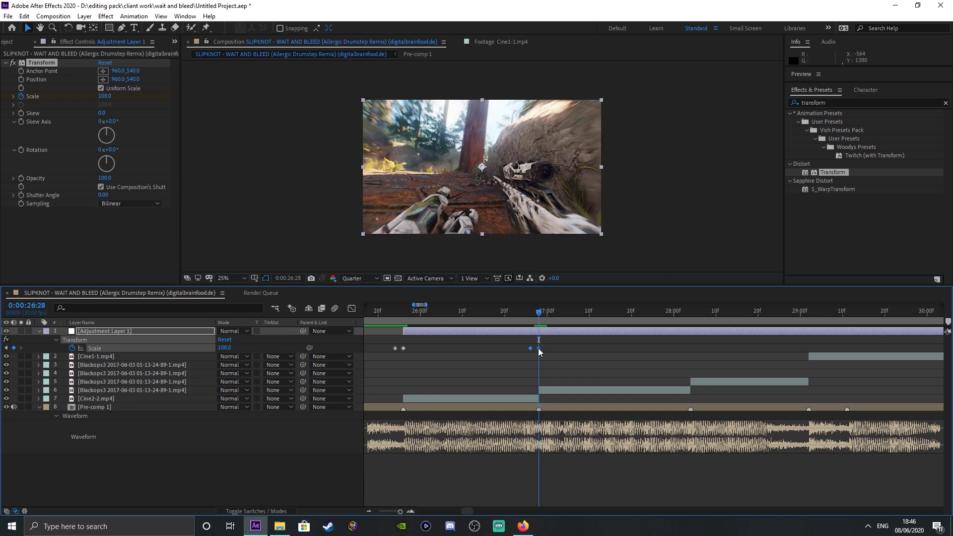
Paste the Scale keyframe pair at the following clip cut, with its second keyframe on 0:00:28:04.
click(527, 316)
drag(527, 316, 684, 380)
scroll(659, 355, right, 2)
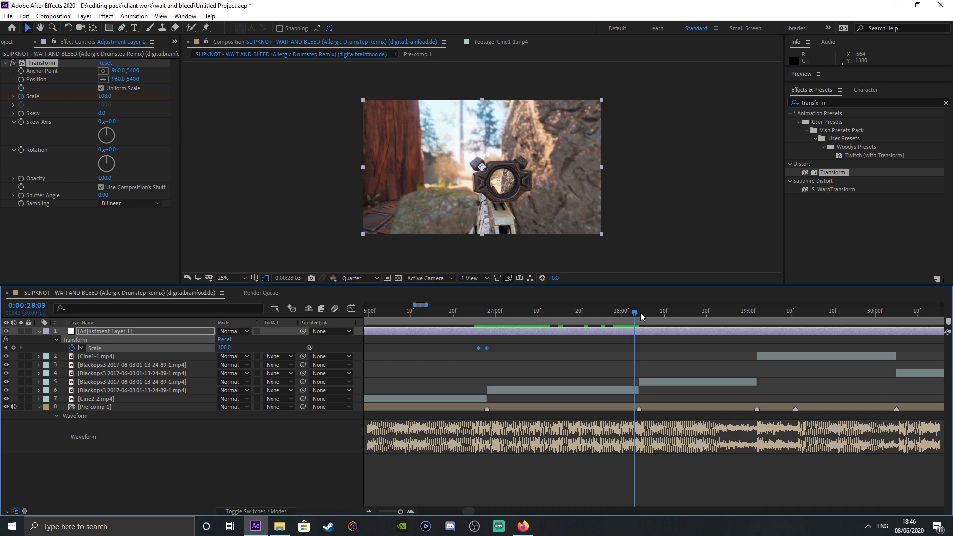
drag(637, 317, 639, 316)
key(ctrl+v)
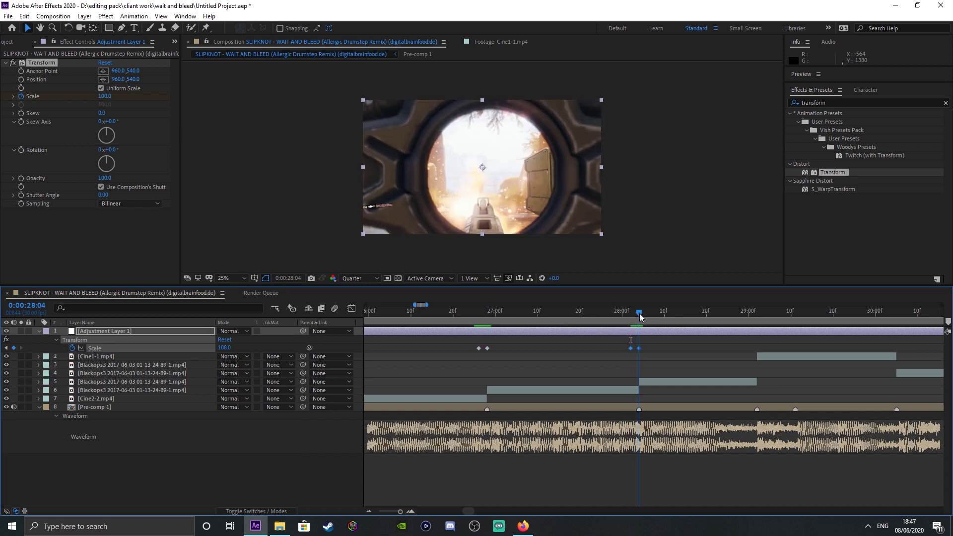
Set the Transform effect's Scale to 110 at the 0:00:28:04 keyframe.
drag(105, 97, 115, 100)
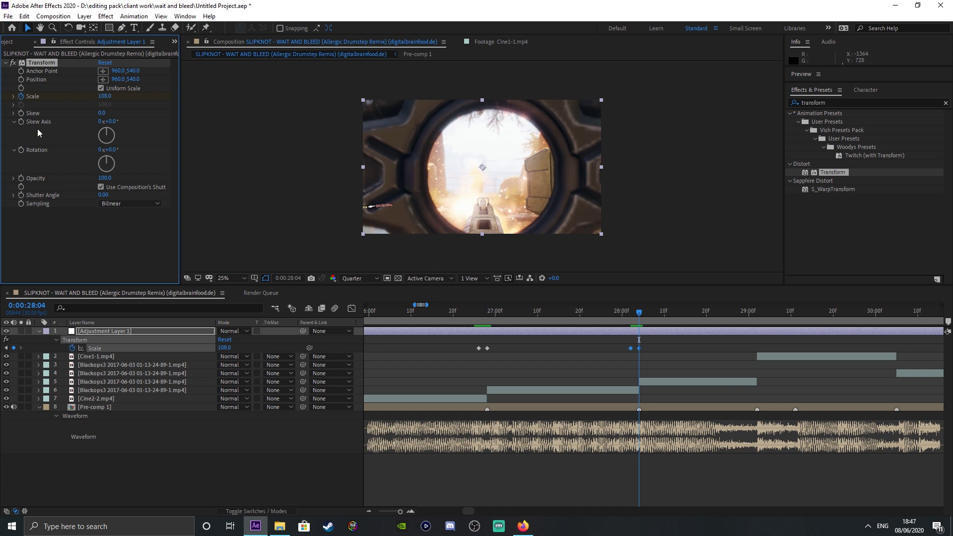
click(108, 96)
text(10)
text(1)
text(0)
key(Return)
Copy the Scale keyframe pair from the 0:00:26:28 cut to 0:00:29:00, ending on the cut at 0:00:29:02.
drag(672, 341, 618, 358)
drag(527, 353, 462, 343)
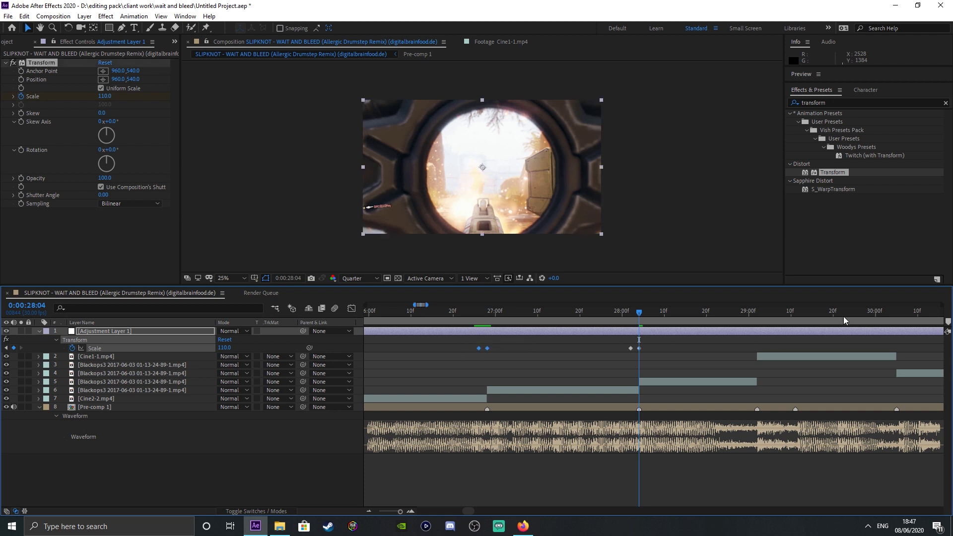
click(753, 311)
key(ctrl+c)
key(ctrl+v)
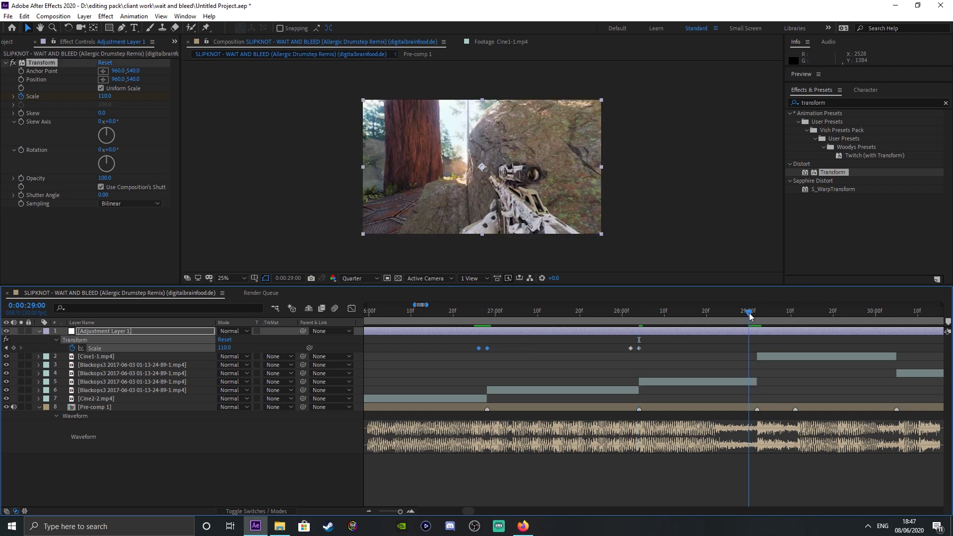
click(757, 314)
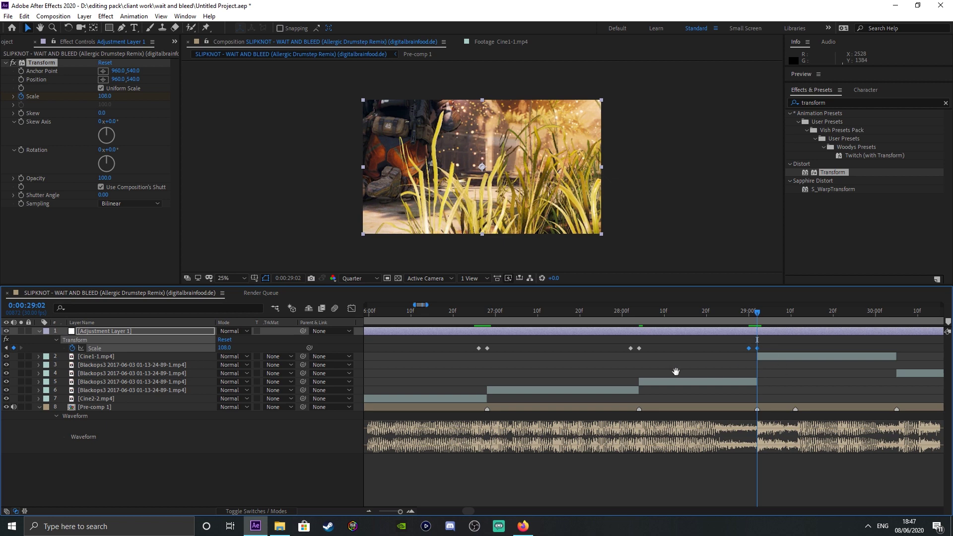
Paste the Scale keyframe pair at the remaining clip cuts and the layer's end at 0:00:31:18, then return to 0:00:25:26.
scroll(659, 319, right, 5)
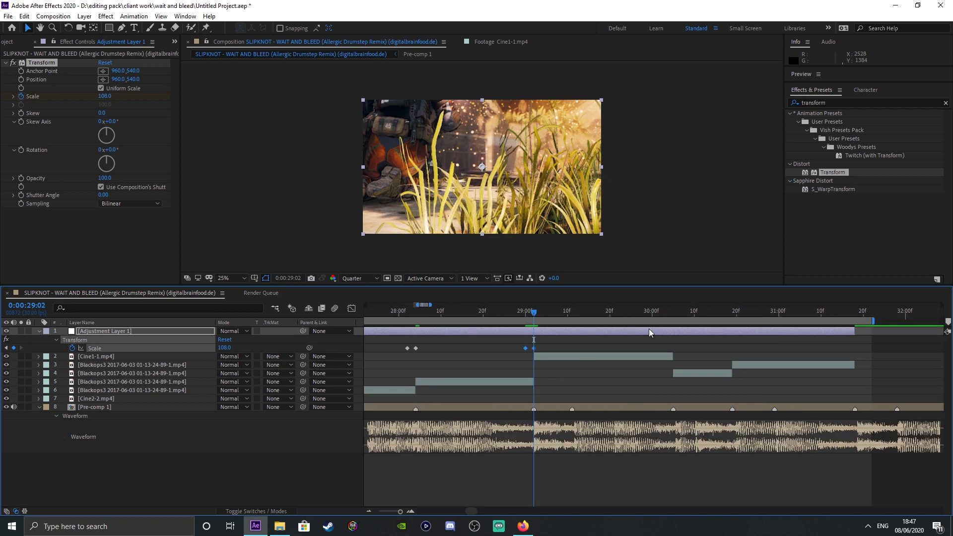
click(676, 313)
key(o)
key(minus)
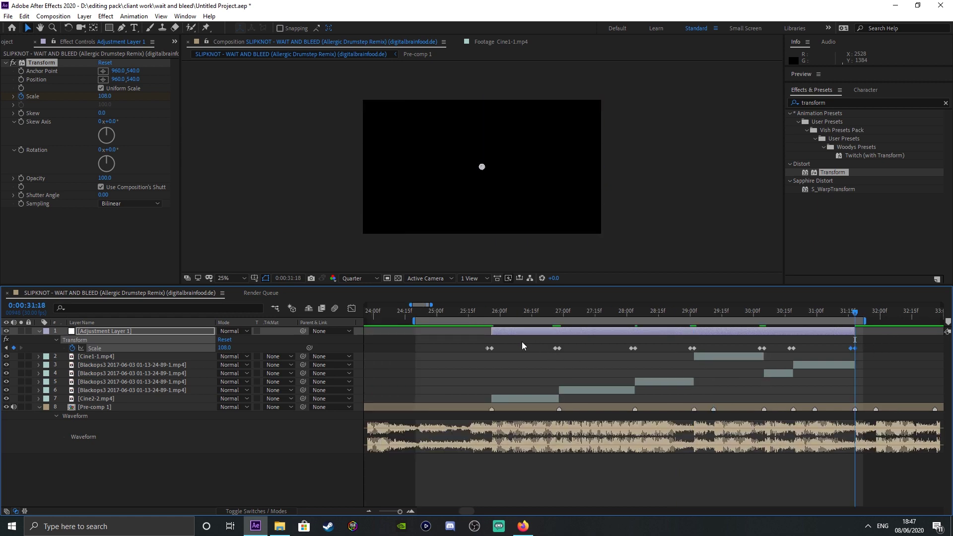
click(492, 313)
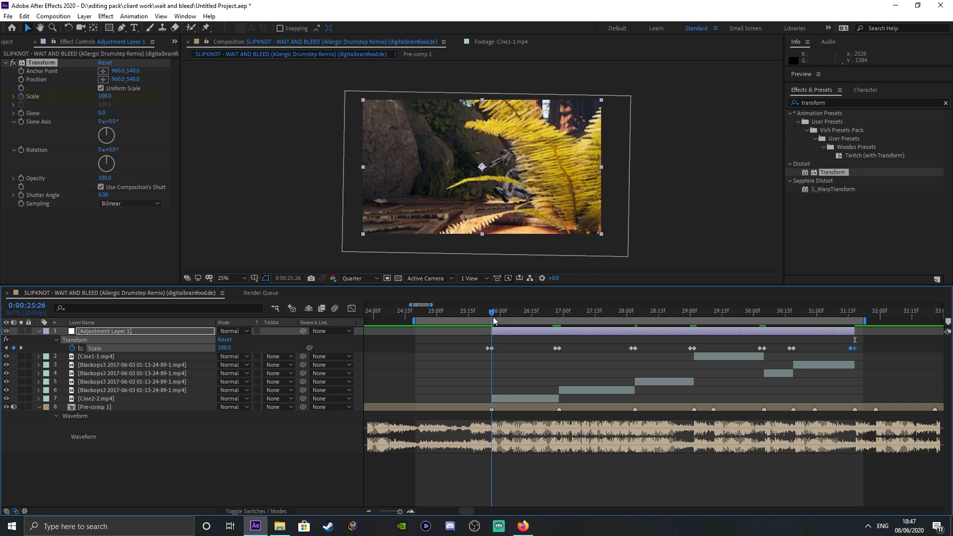
Move the playhead to the cut at 0:00:28:04 and apply Easy Ease to all of the adjustment layer's Scale keyframes.
click(560, 315)
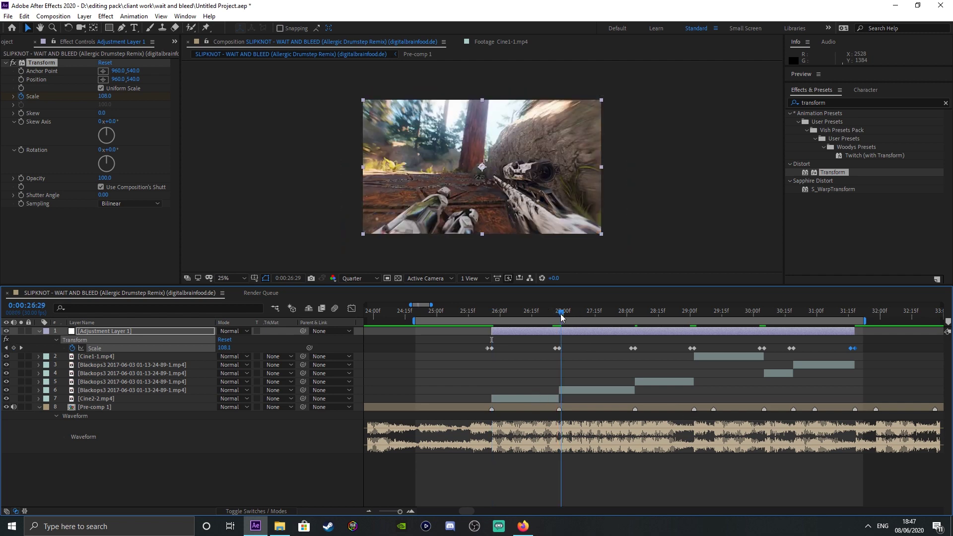
drag(581, 315, 638, 327)
key(Page_Up)
key(Page_Up)
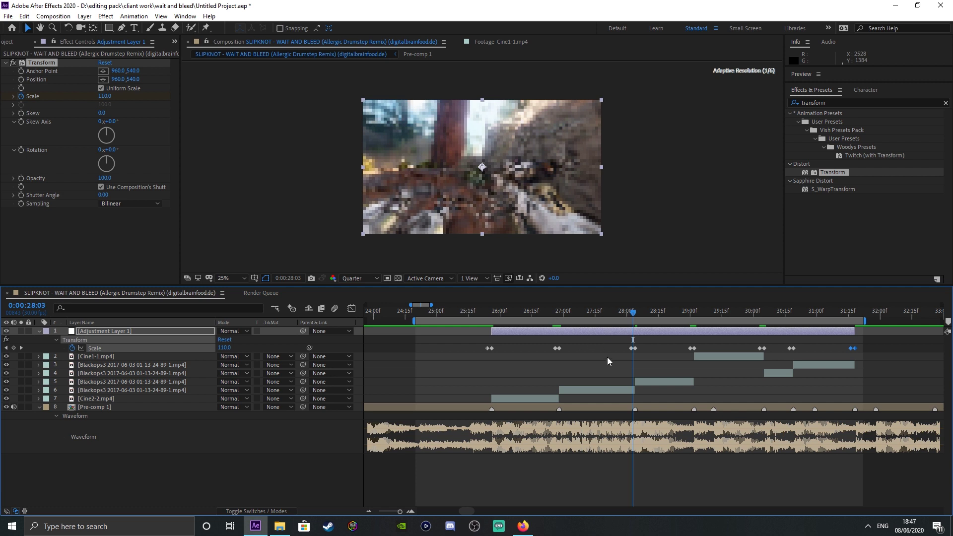
drag(633, 315, 636, 315)
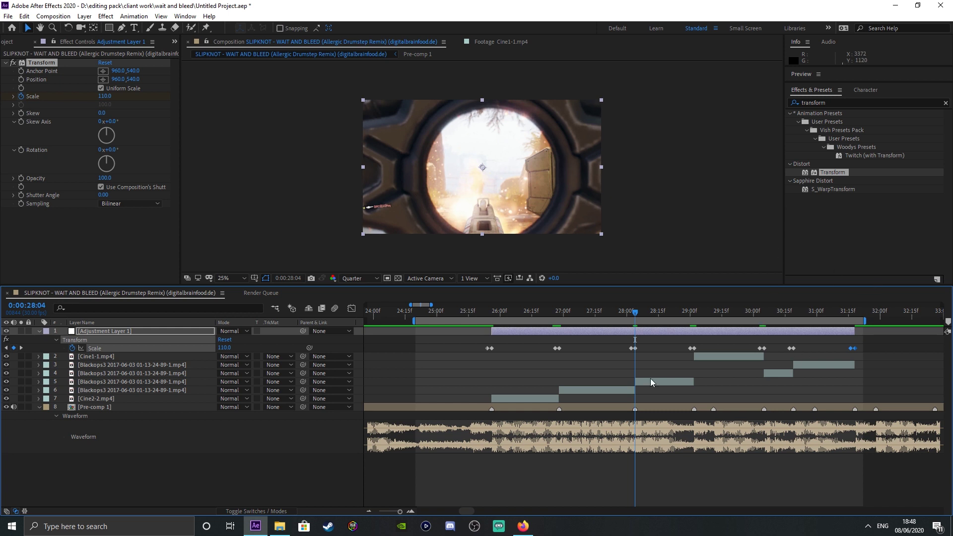
drag(874, 339, 448, 351)
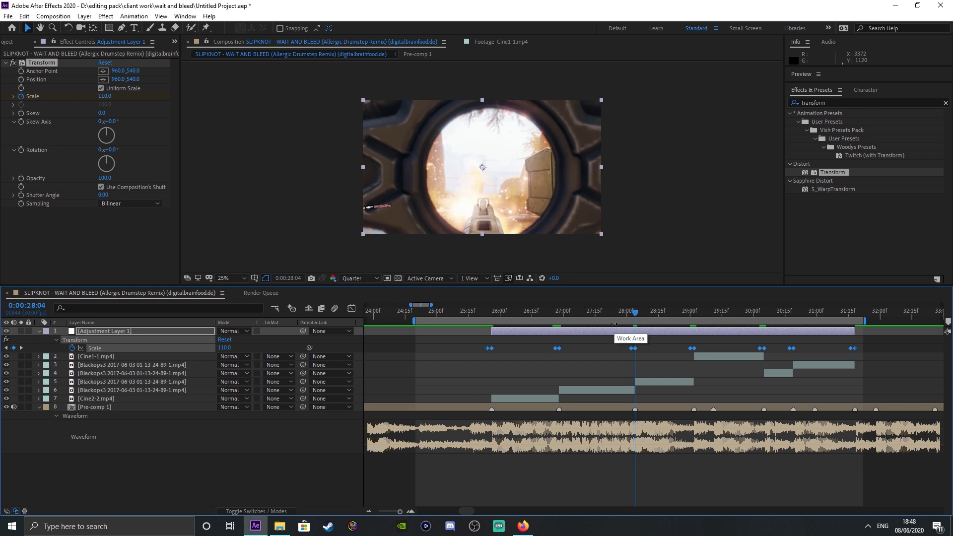
key(F9)
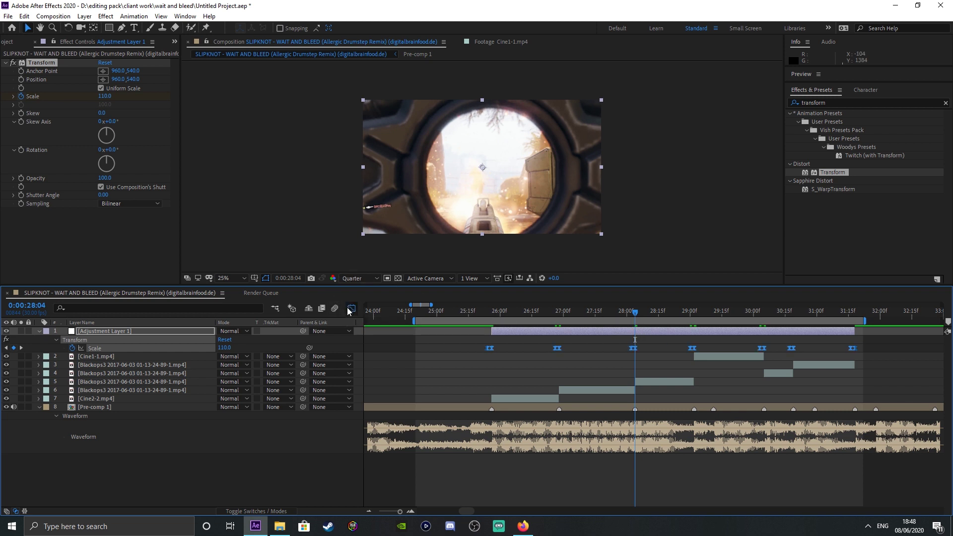
Show the curve of all the Scale keyframes in the Graph Editor and fit the graph to the view.
click(350, 310)
click(350, 308)
drag(896, 342, 434, 350)
click(349, 310)
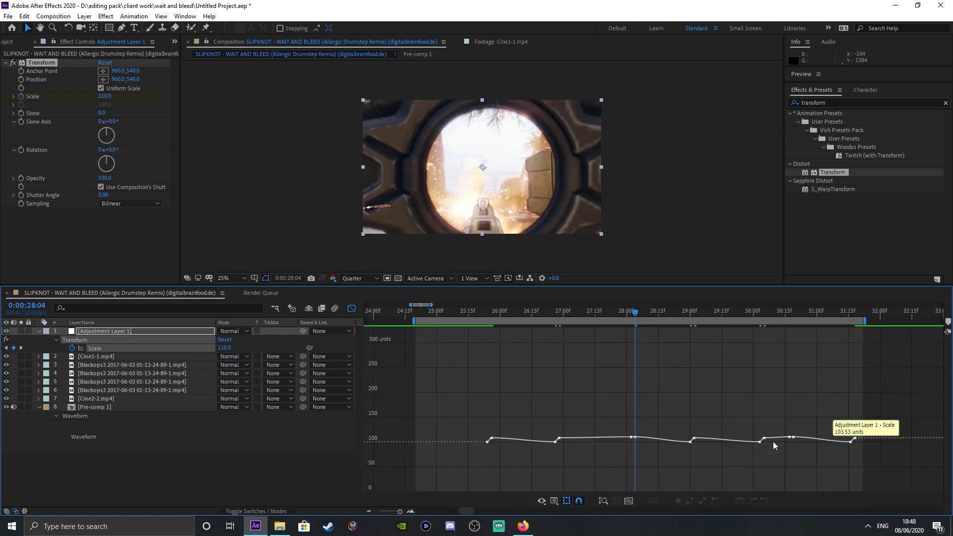
click(603, 502)
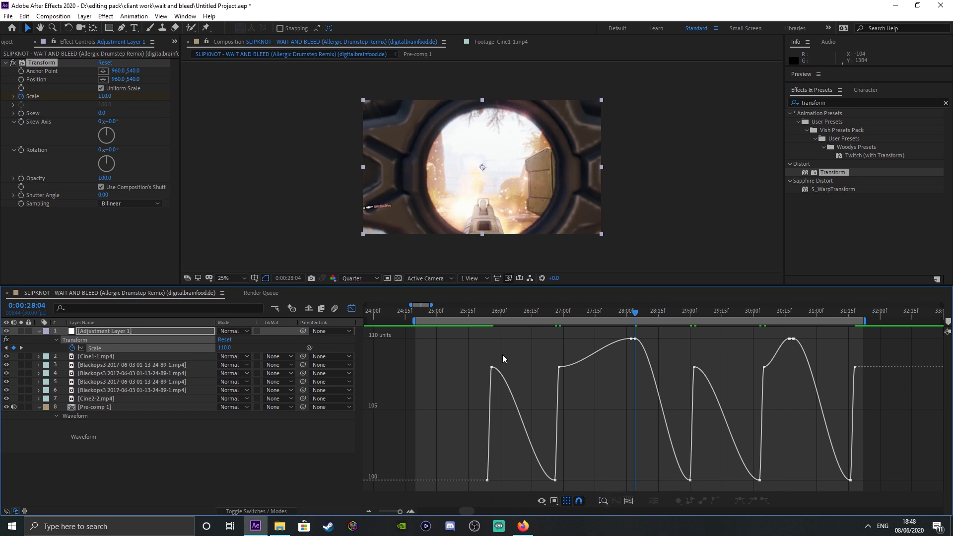
Reshape the Scale curve after the 0:00:25:26 and 0:00:28:04 peaks to fall steeply and ease slowly into the next low keyframe.
click(491, 367)
drag(515, 367, 505, 412)
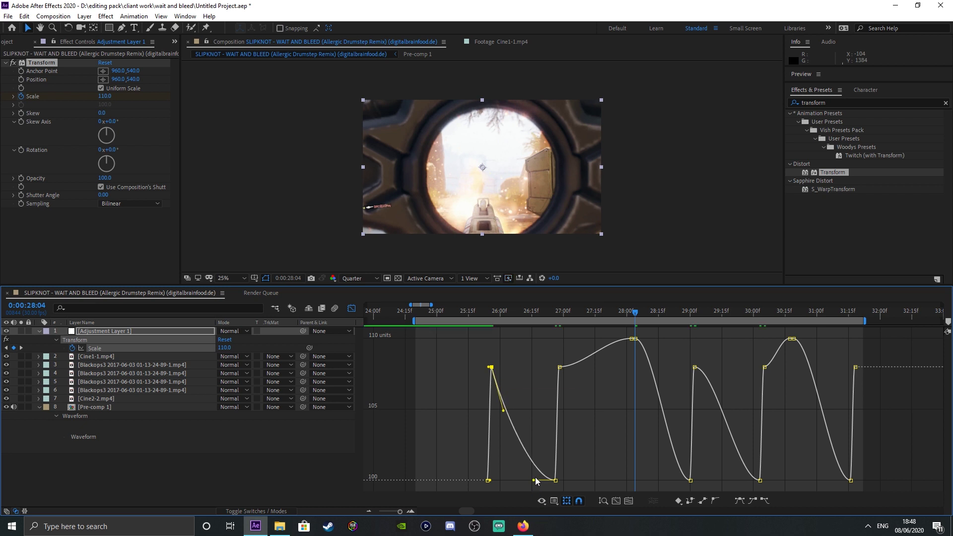
drag(534, 480, 508, 481)
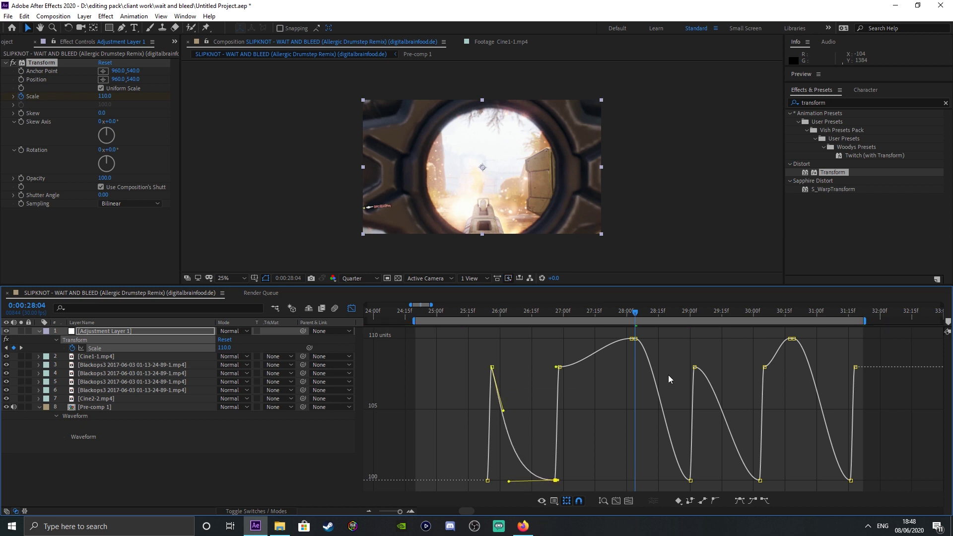
click(635, 339)
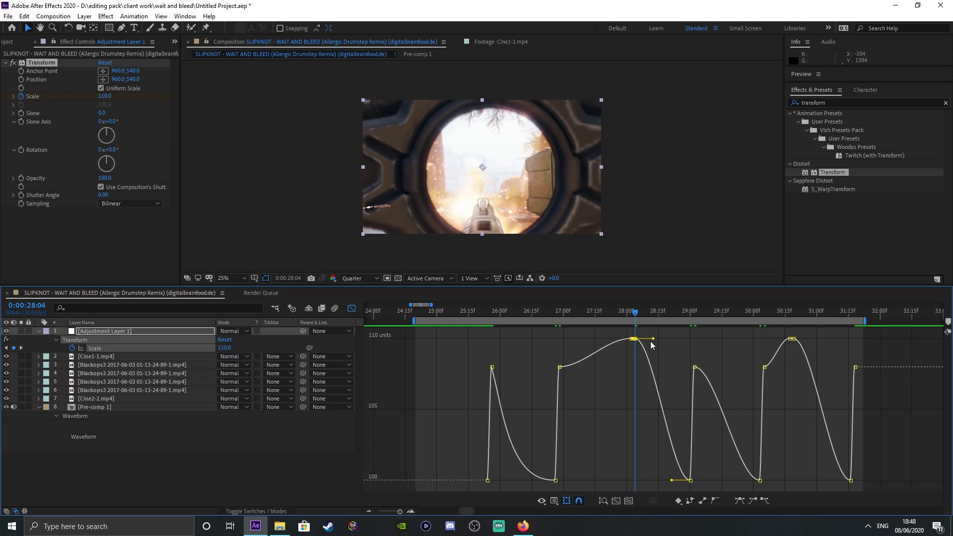
drag(649, 340, 640, 385)
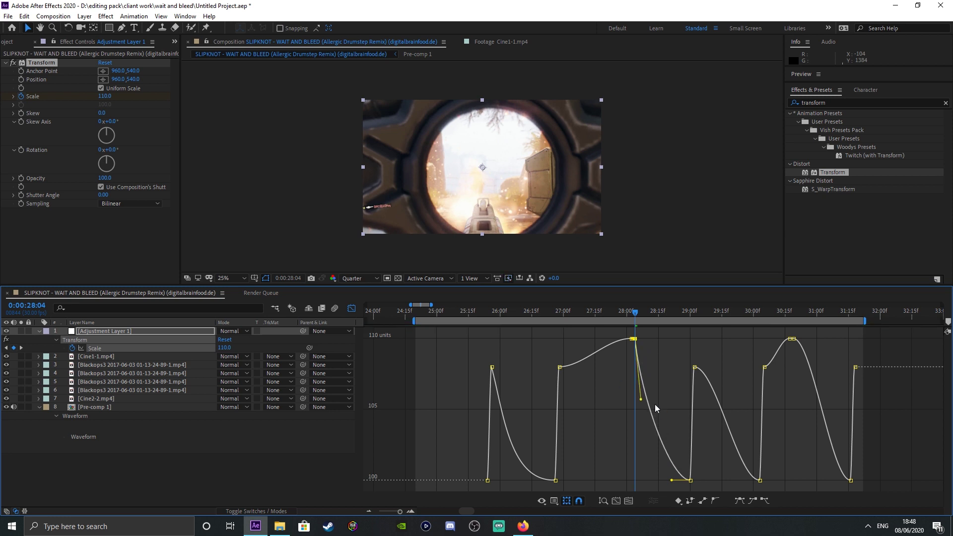
drag(671, 480, 657, 481)
Give the Scale curve the same steep fall and long ease-in after the 0:00:29:02 peak and the last 110 peak.
click(693, 368)
drag(716, 367, 683, 412)
click(748, 469)
click(759, 480)
drag(755, 480, 720, 477)
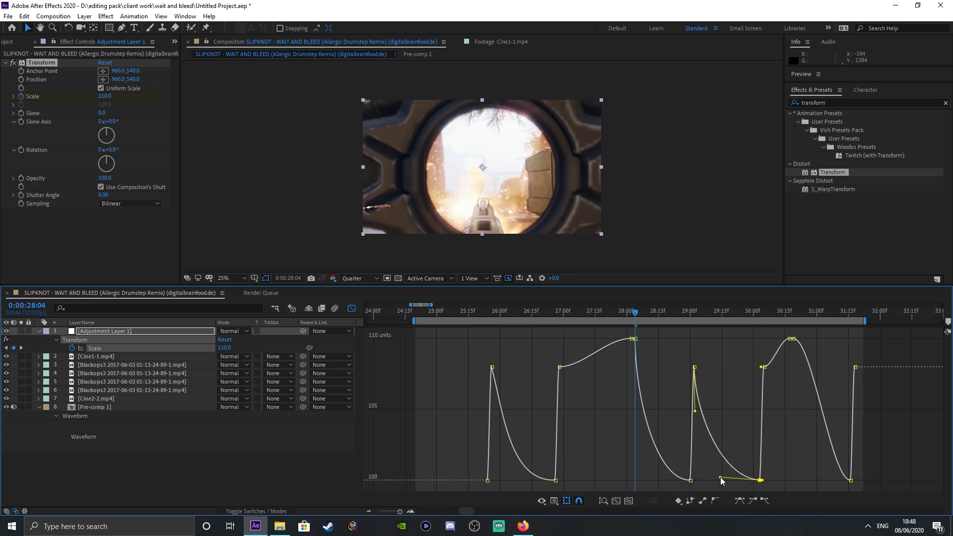
click(793, 339)
drag(812, 339, 765, 402)
drag(831, 480, 805, 480)
Return to the layer bars and set Scale to 100 at the 0:00:30:17 and 0:00:28:02 keyframes.
mouse_move(790, 311)
mouse_down()
mouse_move(762, 312)
mouse_move(790, 319)
mouse_up()
key(shift+F3)
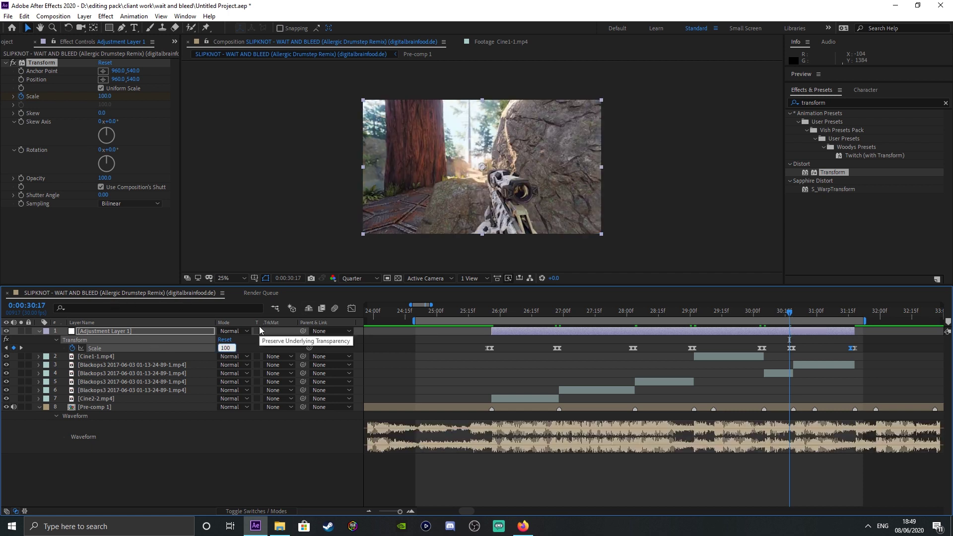
key(Return)
click(630, 317)
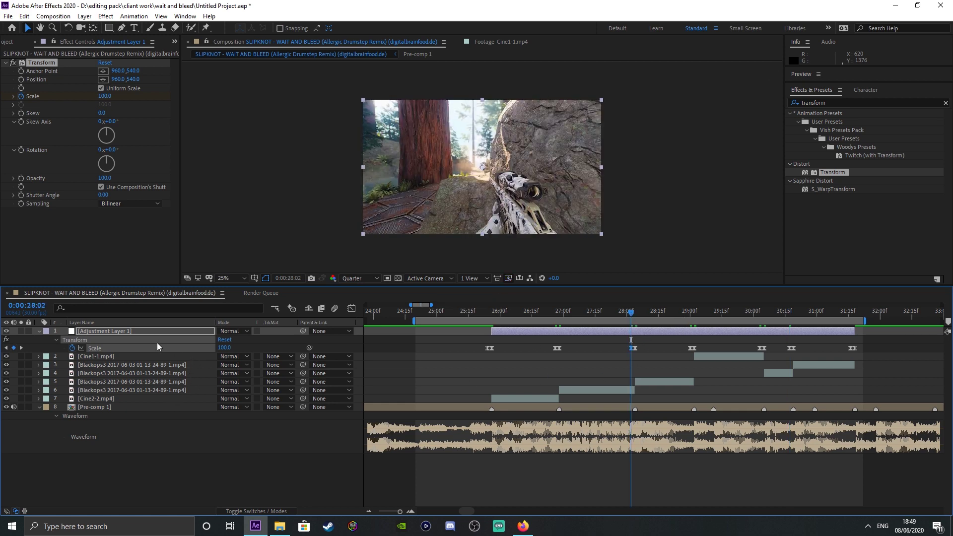
In the Graph Editor, steepen the Scale curve's fall after the peak just past 0:00:30:00 and lengthen its ease into the next low keyframe.
click(351, 308)
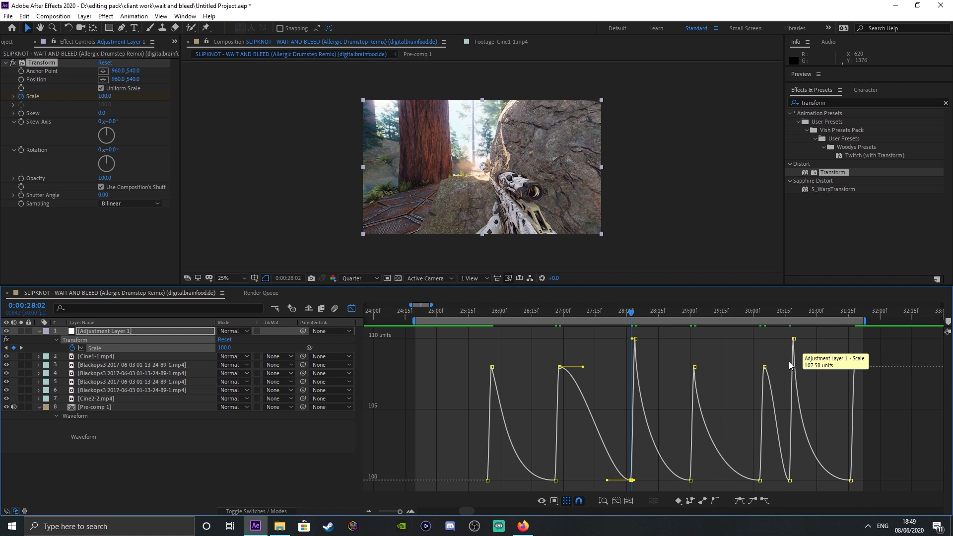
click(770, 369)
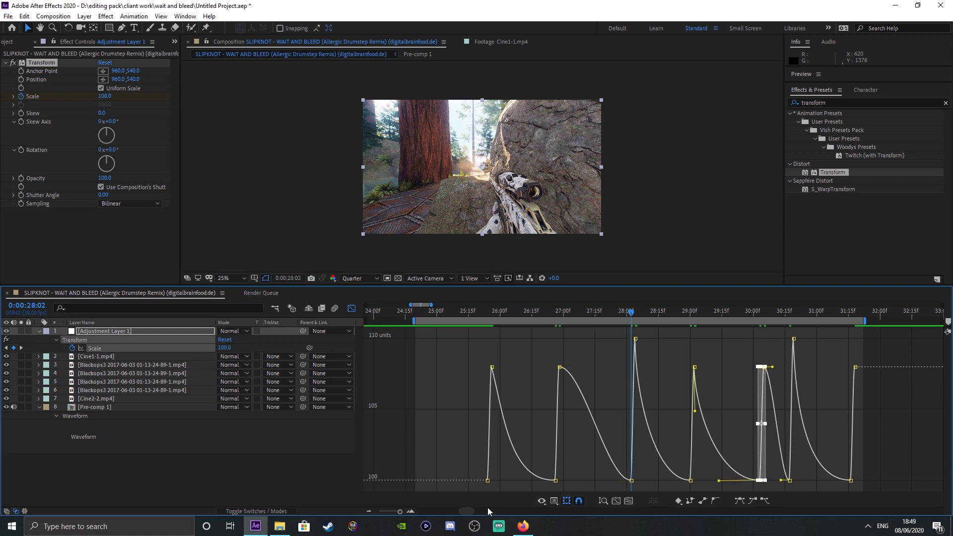
click(404, 514)
scroll(666, 440, right, 5)
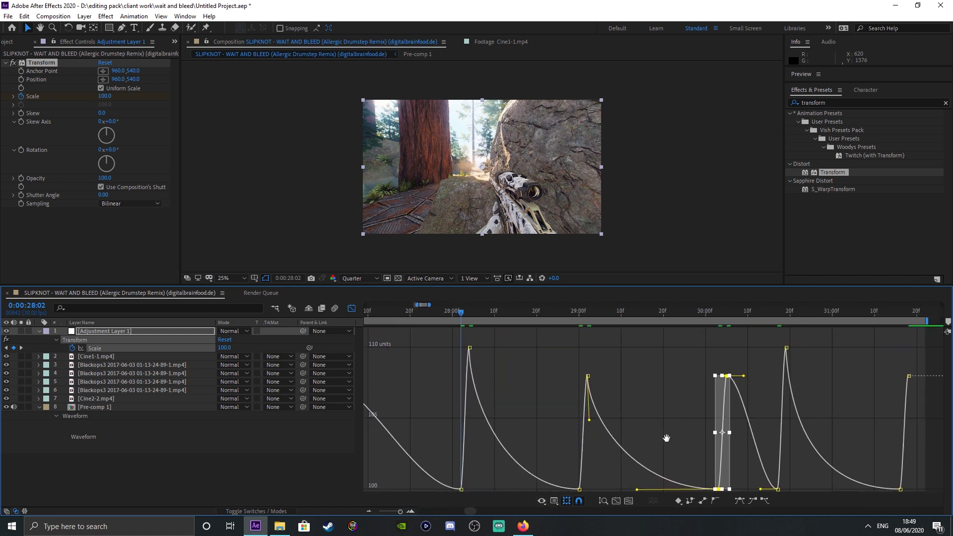
drag(721, 391, 721, 420)
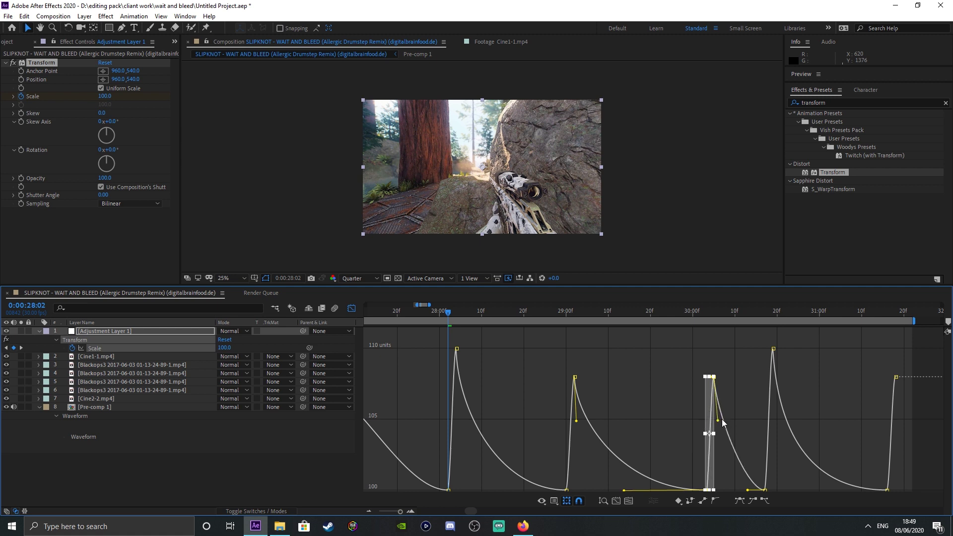
click(756, 475)
click(755, 491)
drag(747, 490, 736, 490)
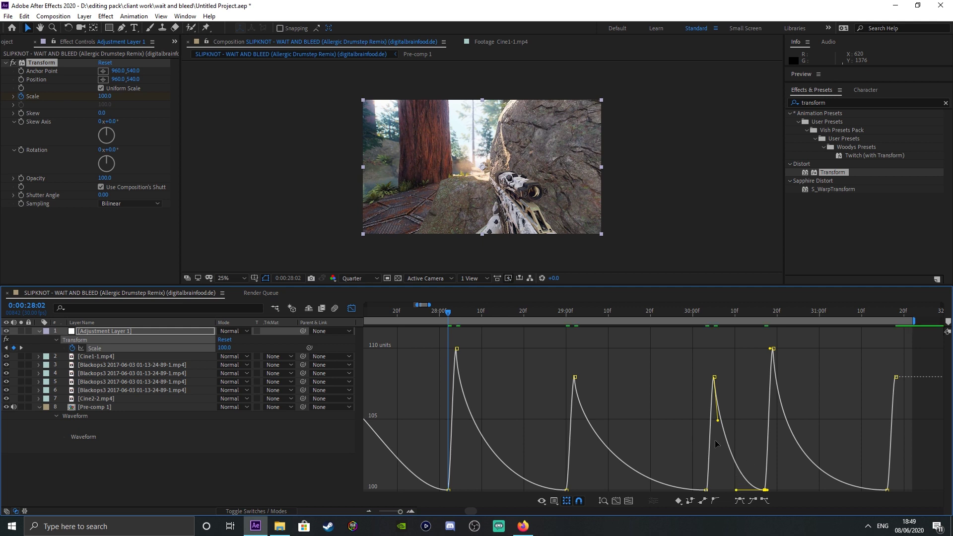
Pull the outgoing handle of the second Scale peak, near 0:00:26:28, downward so the curve falls steeply from it.
click(364, 514)
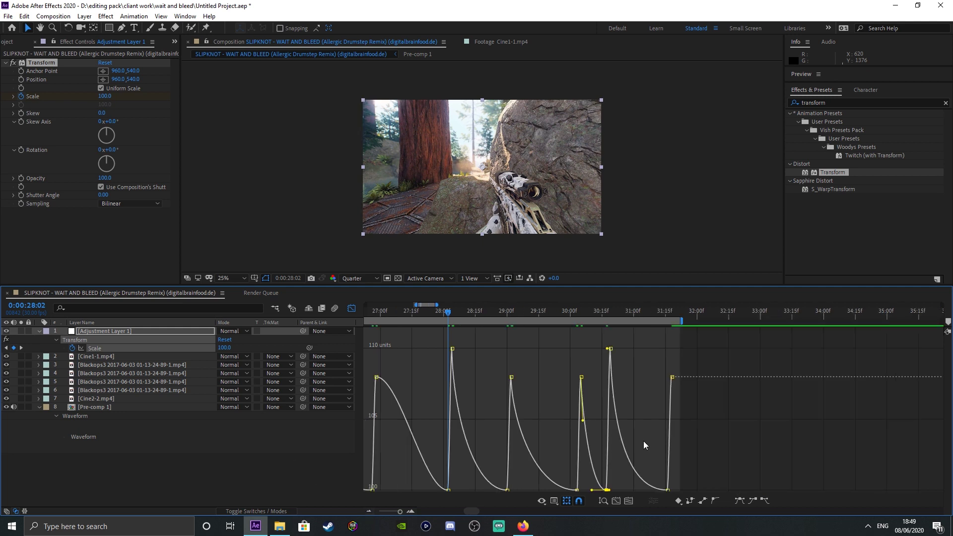
drag(675, 469, 752, 467)
drag(457, 365, 576, 360)
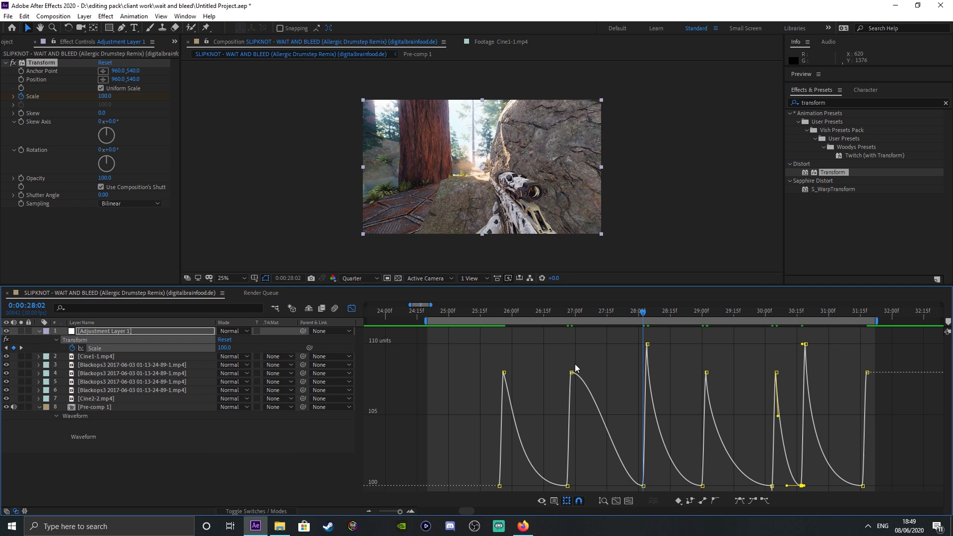
click(575, 370)
click(576, 372)
click(570, 373)
drag(598, 374, 573, 413)
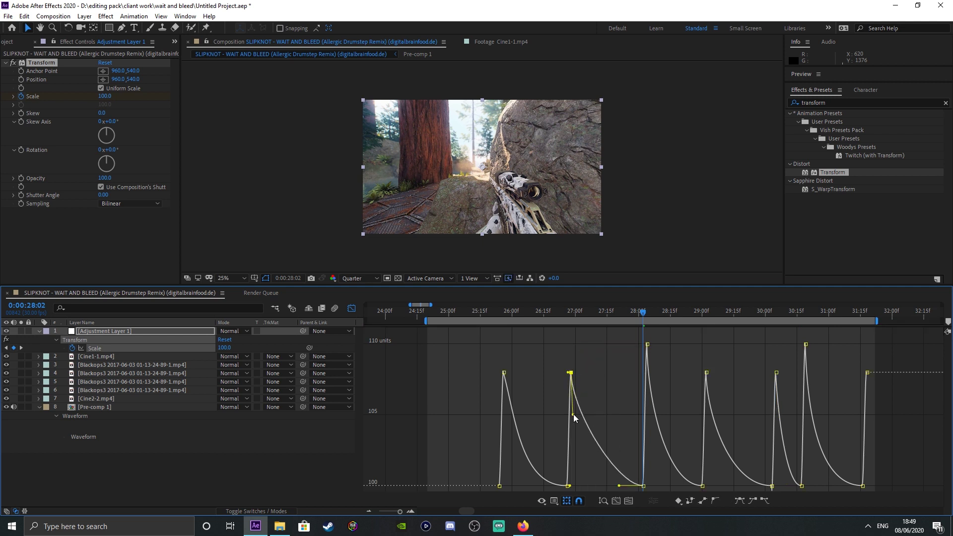
Compare the first peak's curve, refine the second peak's outgoing handle to point straight down, and return to the layer bars.
click(500, 311)
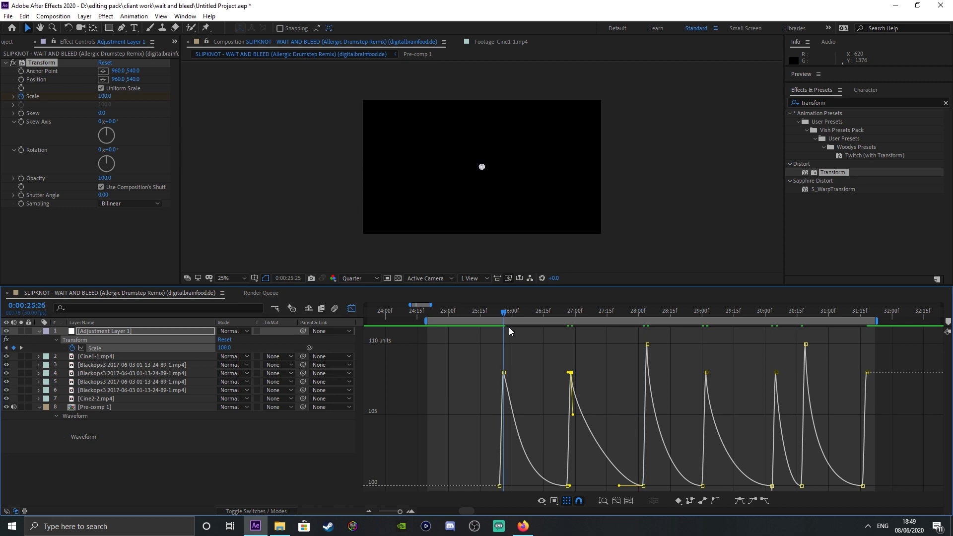
click(503, 373)
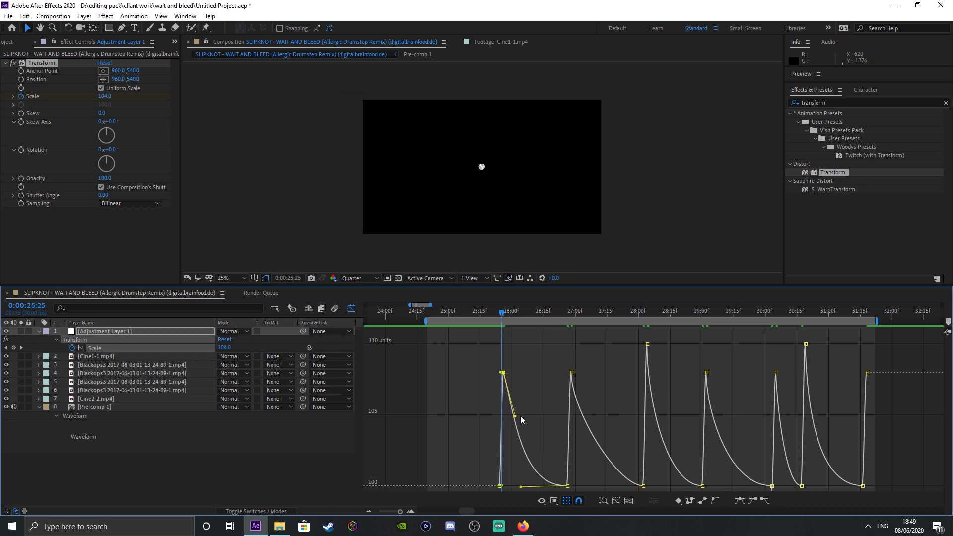
drag(501, 312, 516, 311)
click(574, 375)
click(571, 374)
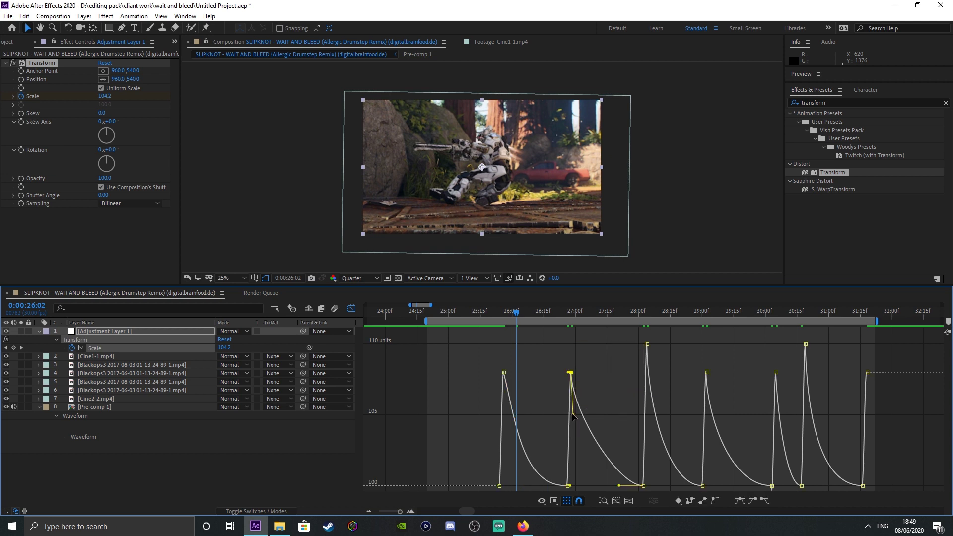
drag(593, 410, 561, 412)
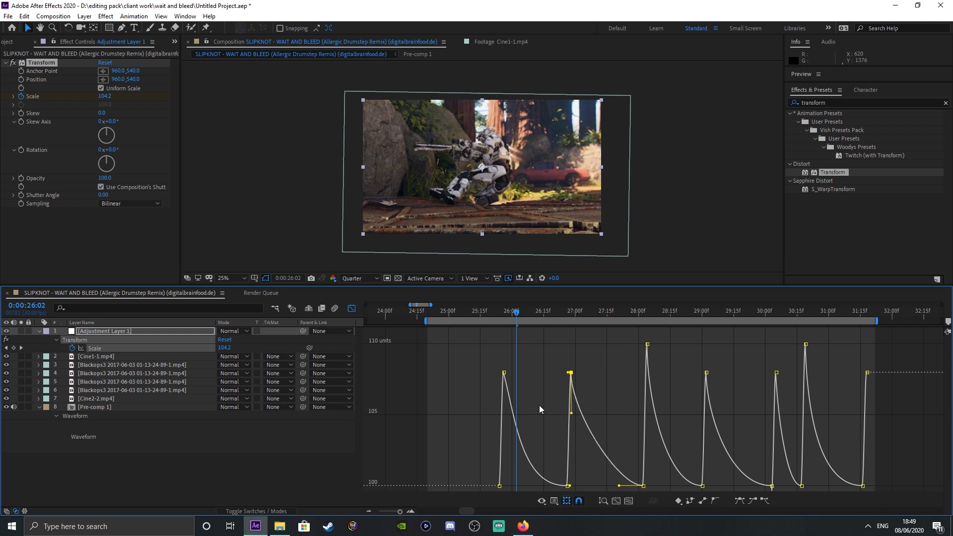
key(shift+F3)
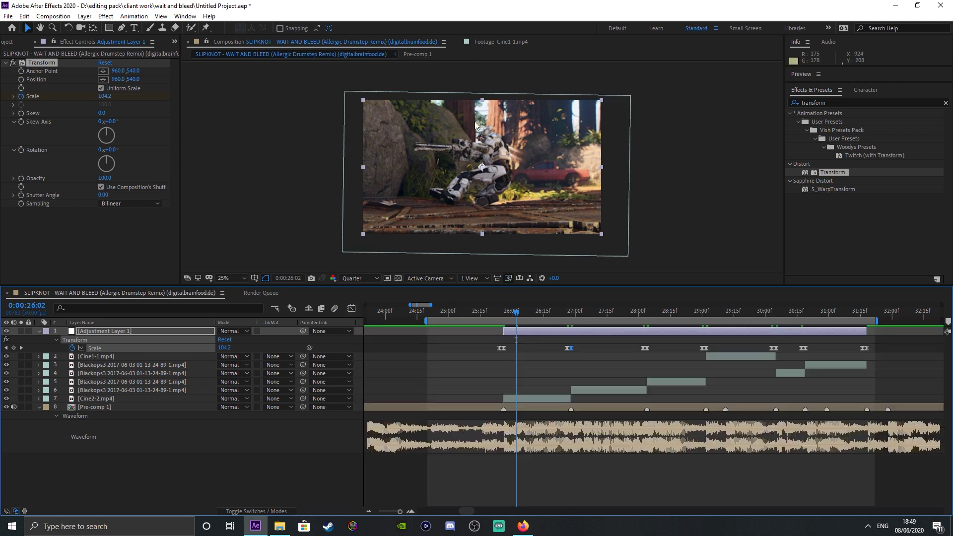
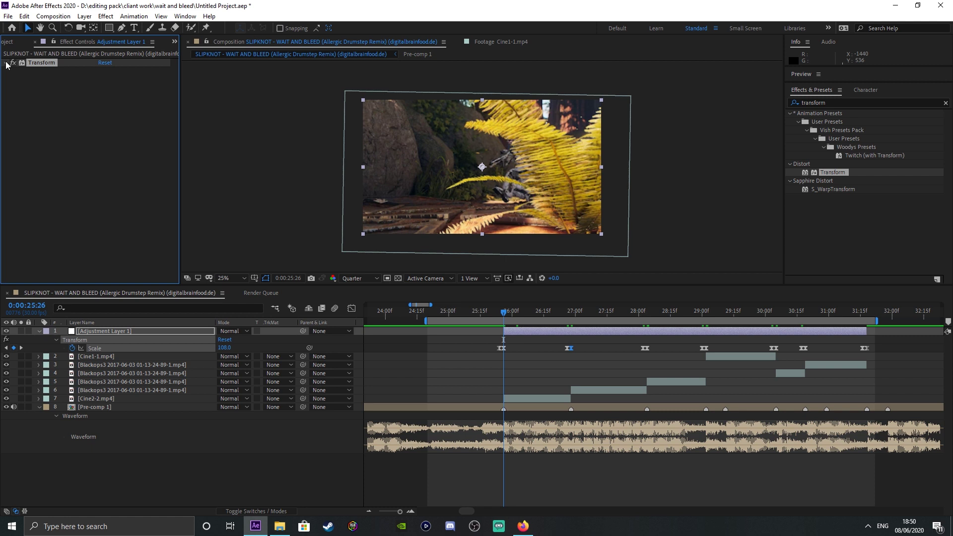
Expand the Transform effect and start keyframing its Rotation at 0:00:28:02.
click(7, 63)
click(566, 312)
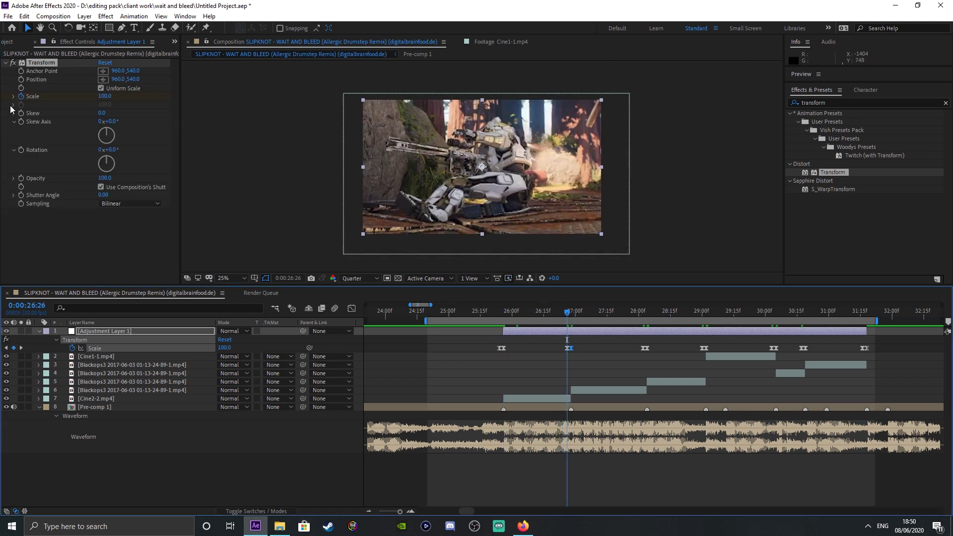
click(641, 311)
click(643, 311)
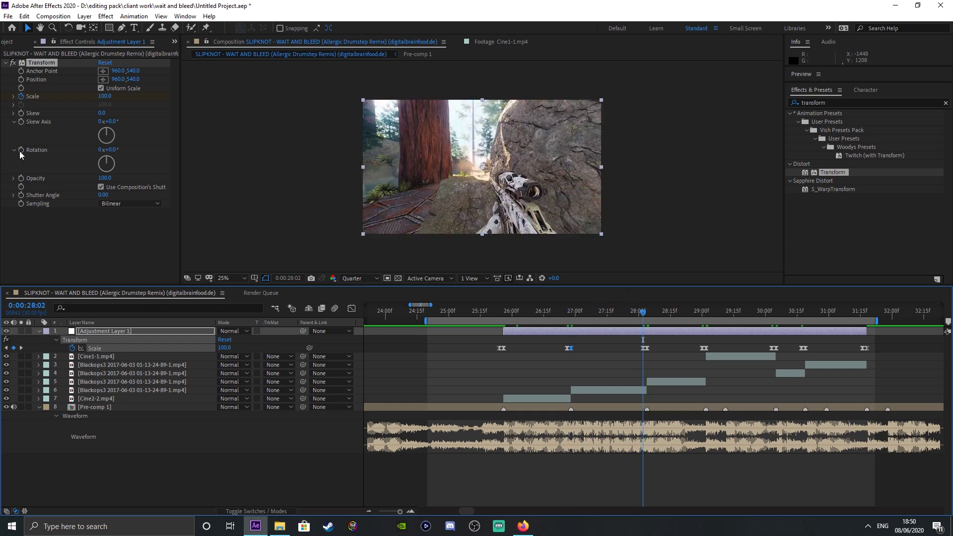
click(21, 150)
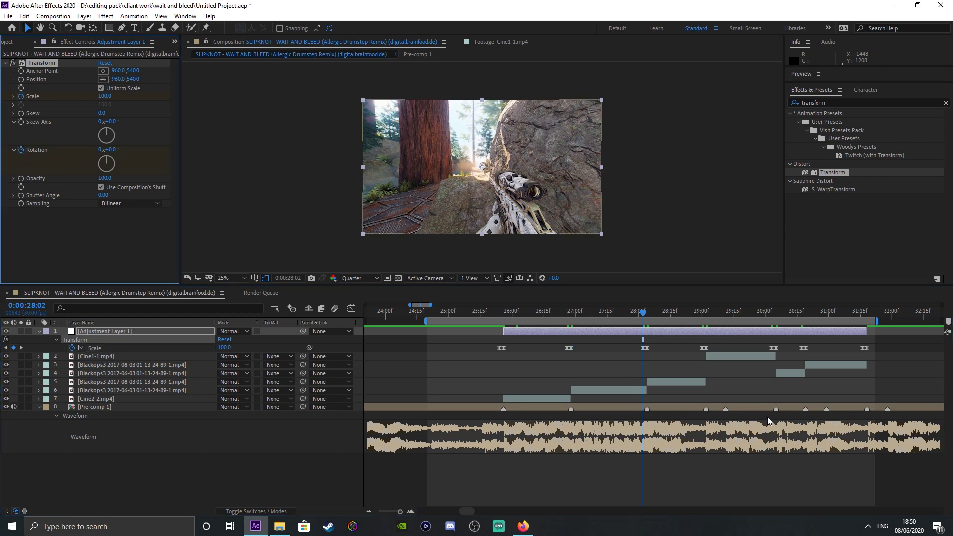
Set the Transform effect's Rotation to 1° at 0:00:28:04 and go back to 0:00:28:02.
drag(640, 315, 633, 318)
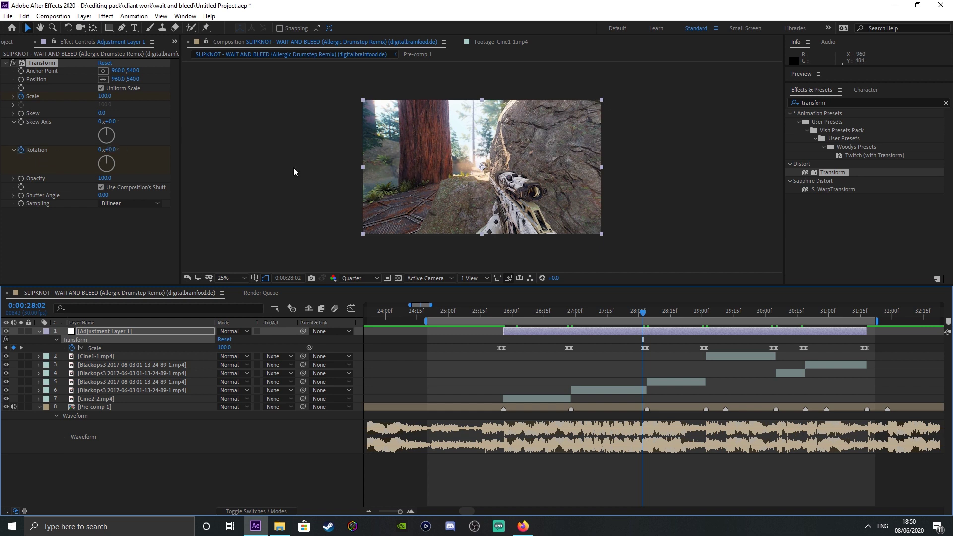
drag(640, 312, 646, 312)
click(114, 150)
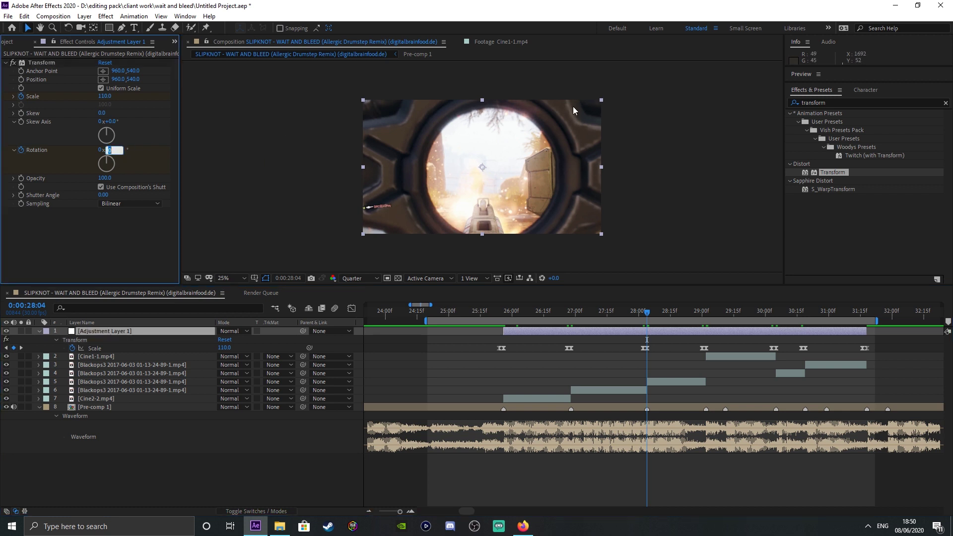
text(1)
key(Return)
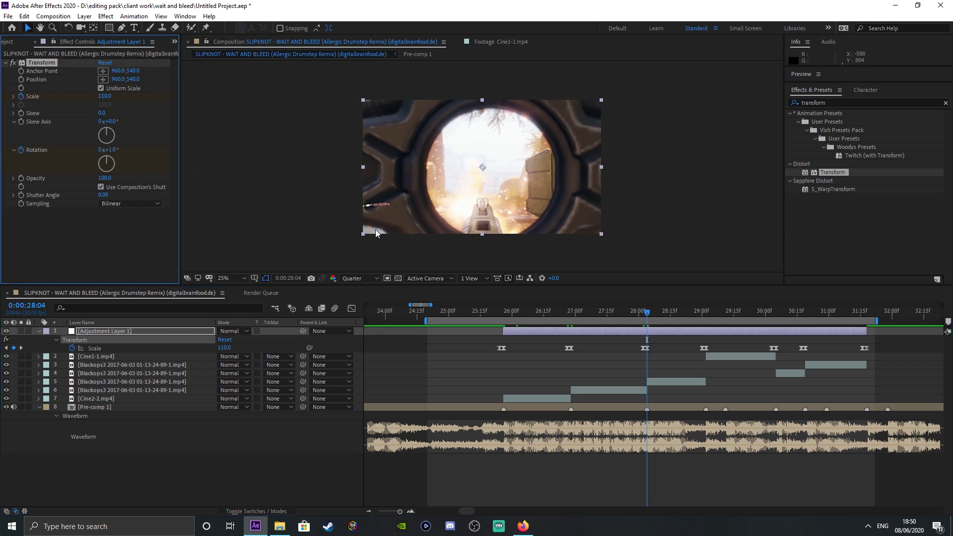
drag(646, 314, 643, 313)
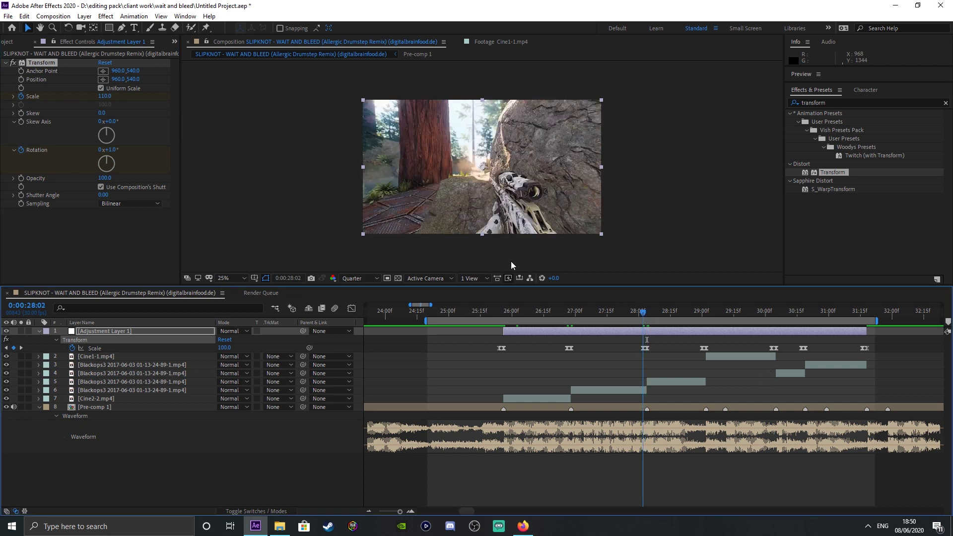
Start keyframing the Transform effect's Position at 0:00:28:02 and set it to about 1017, 585 at 0:00:28:04.
click(23, 86)
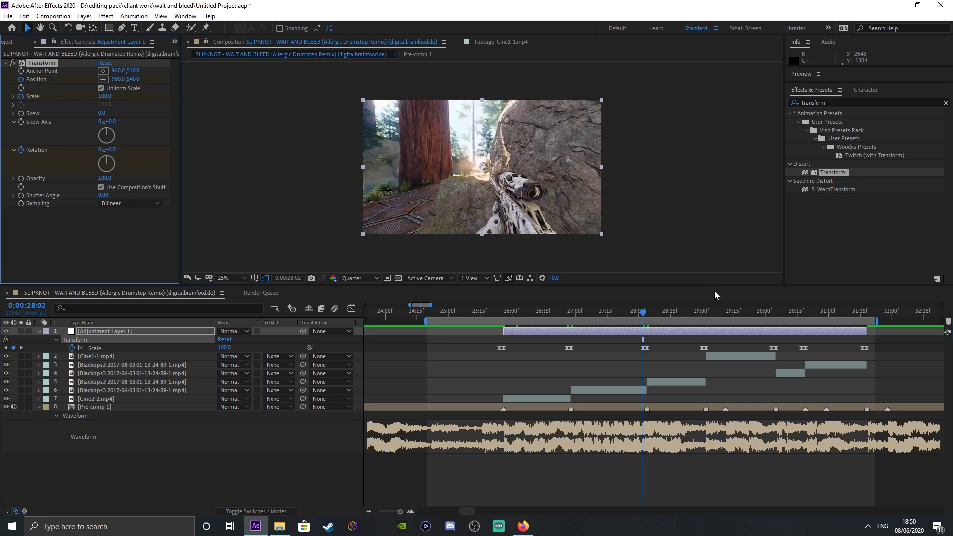
click(646, 313)
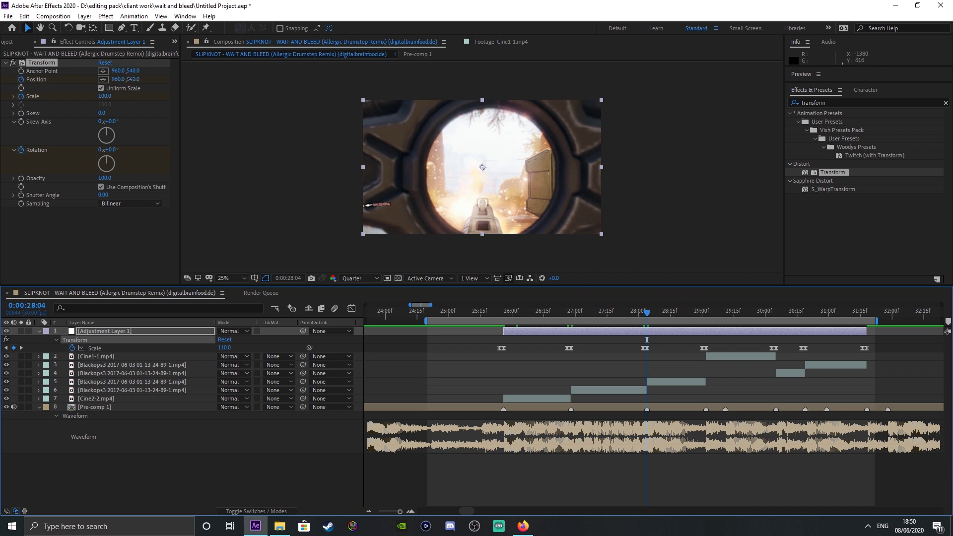
drag(132, 79, 151, 81)
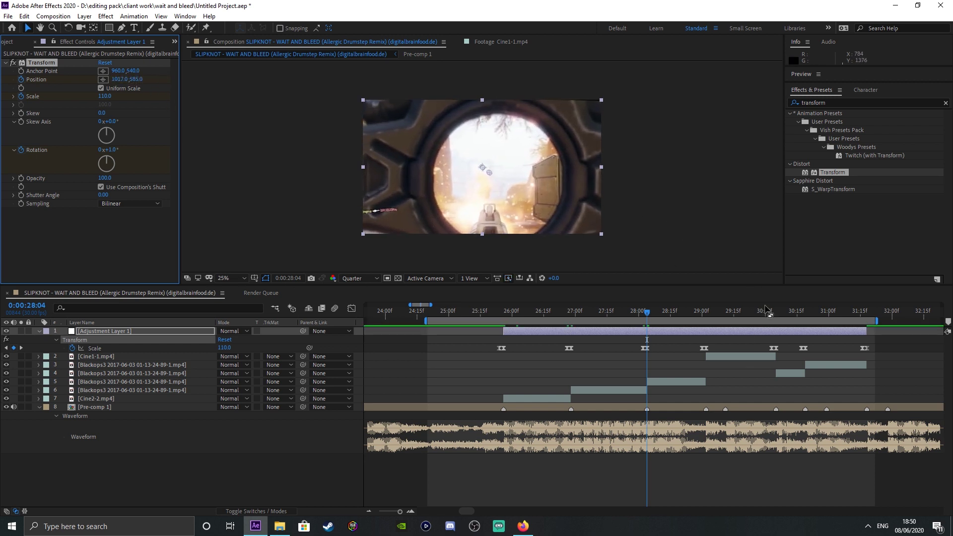
Reveal the keyframes and paste copies of the starting Position 960, 540 and Rotation 0° keyframes at 0:00:29:00.
key(u)
drag(669, 343, 644, 354)
click(700, 311)
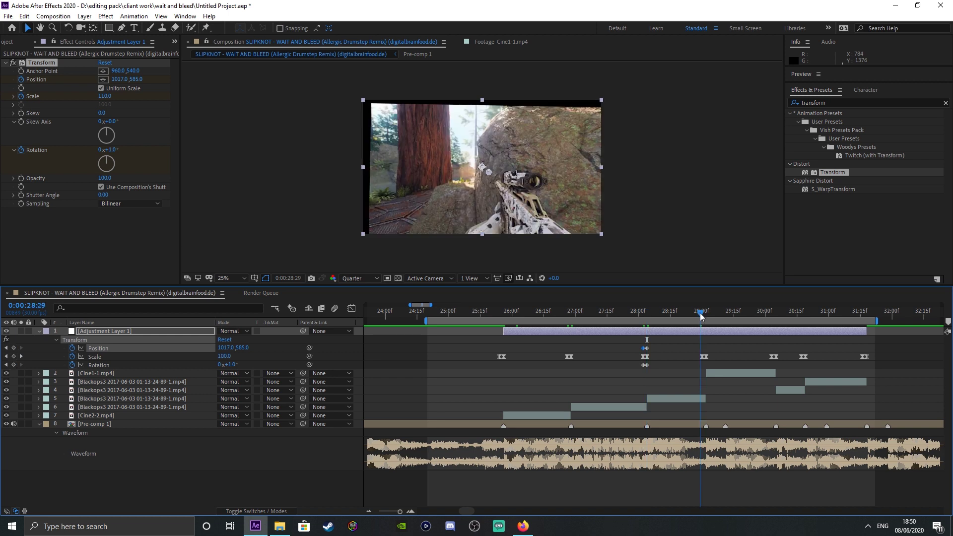
click(644, 364)
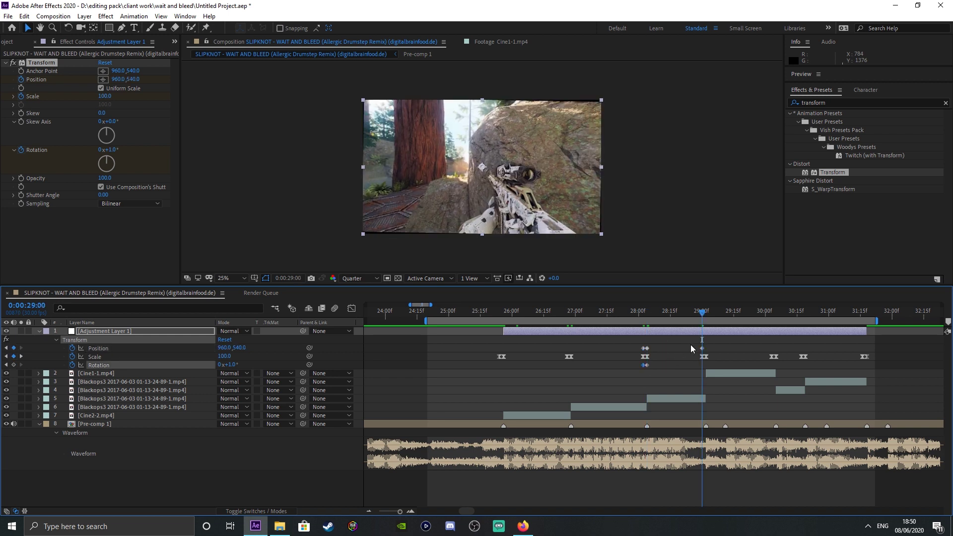
key(ctrl+c)
key(ctrl+v)
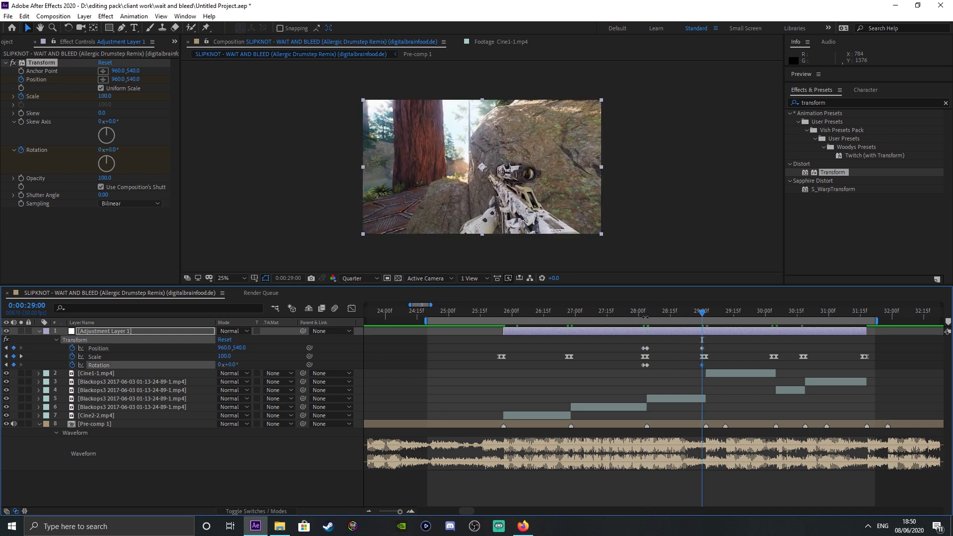
drag(645, 317, 639, 317)
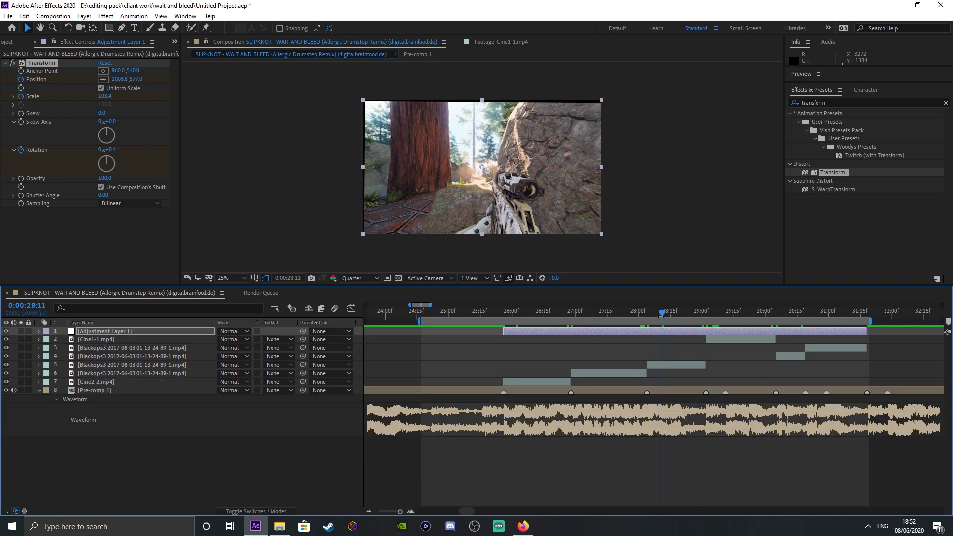
mouse_move(661, 318)
mouse_down()
mouse_move(646, 320)
mouse_move(678, 325)
mouse_move(655, 314)
mouse_up()
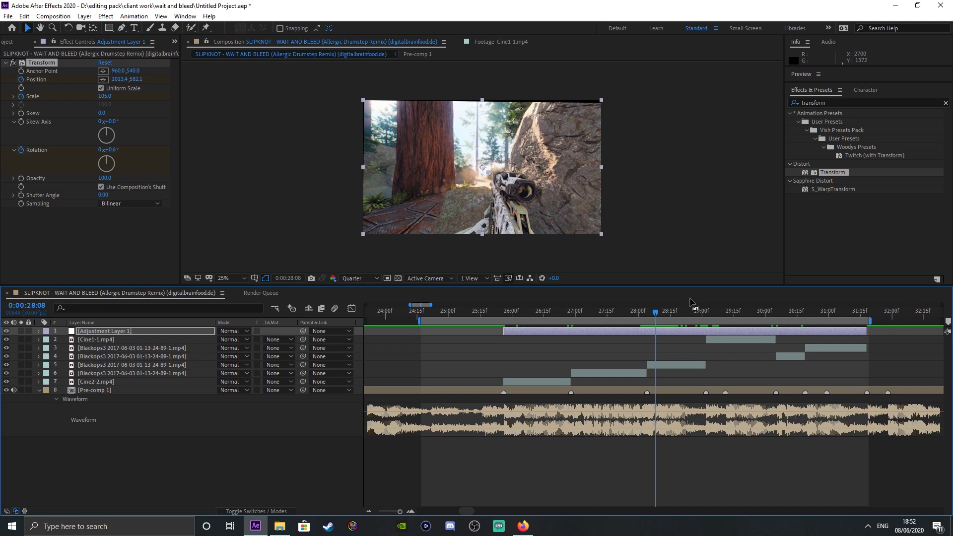
Copy all three Position keyframes and all three Rotation keyframes, pasting each set at 0:00:30:17.
click(704, 314)
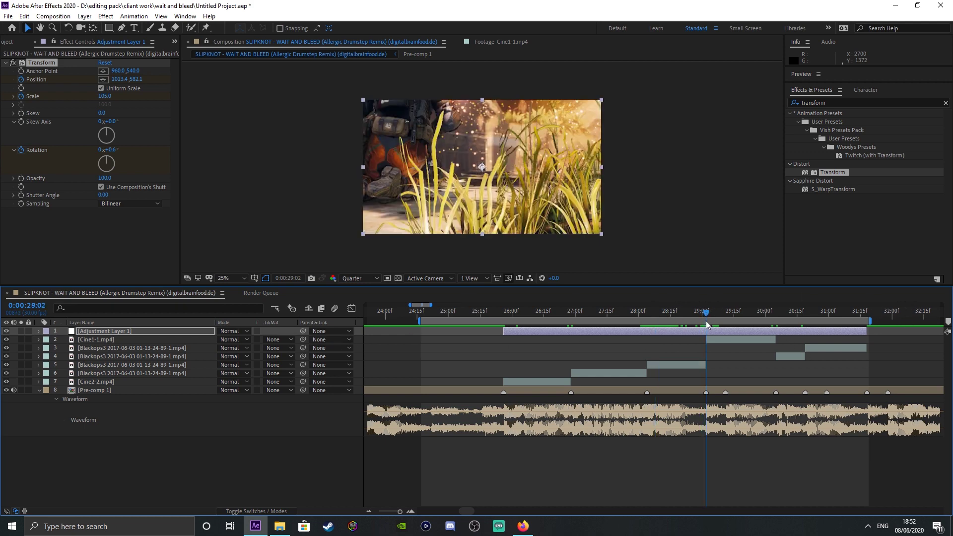
key(u)
drag(725, 342, 623, 350)
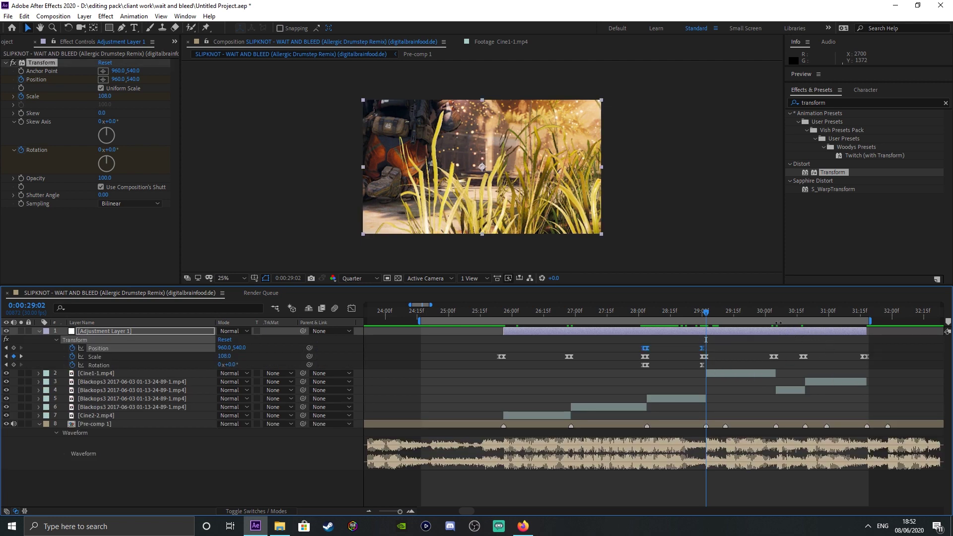
drag(773, 318, 798, 329)
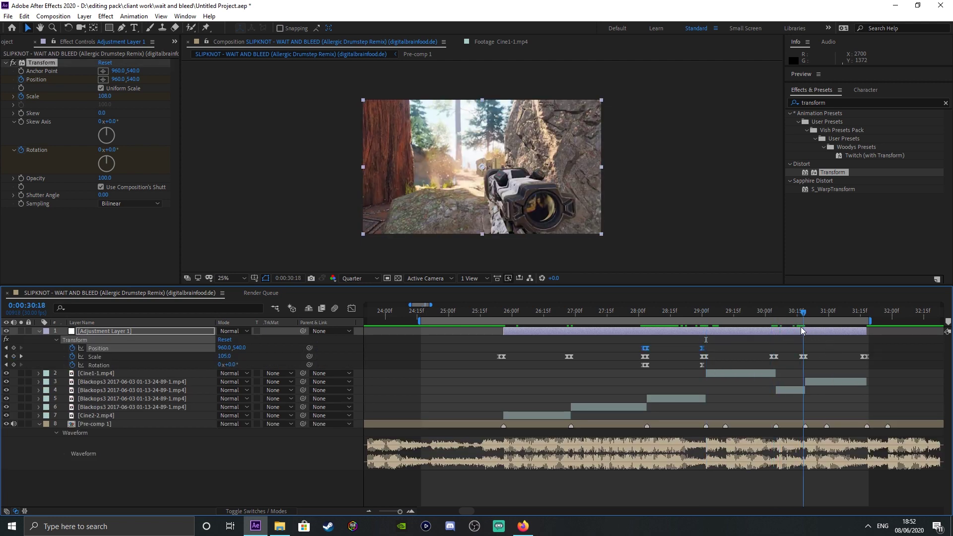
key(Page_Down)
key(ctrl+v)
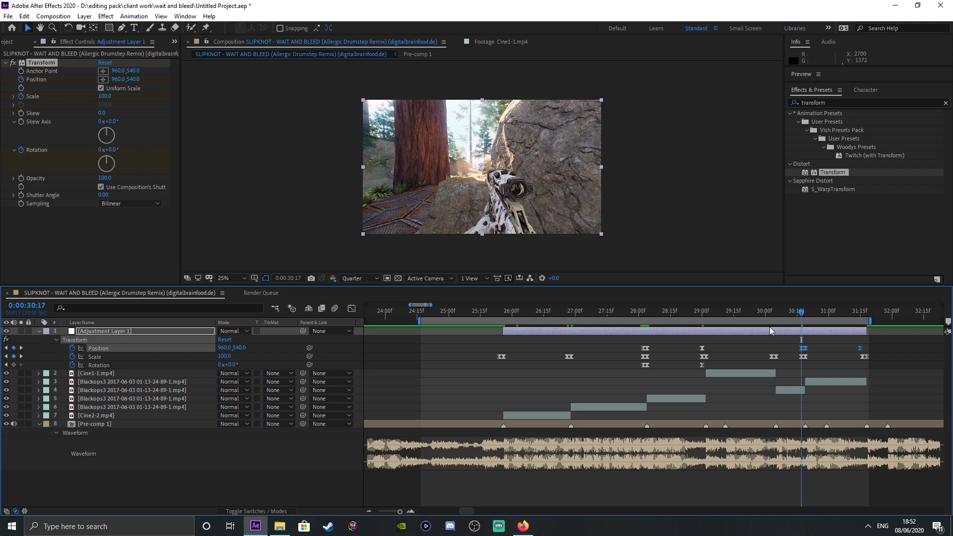
drag(703, 363, 638, 362)
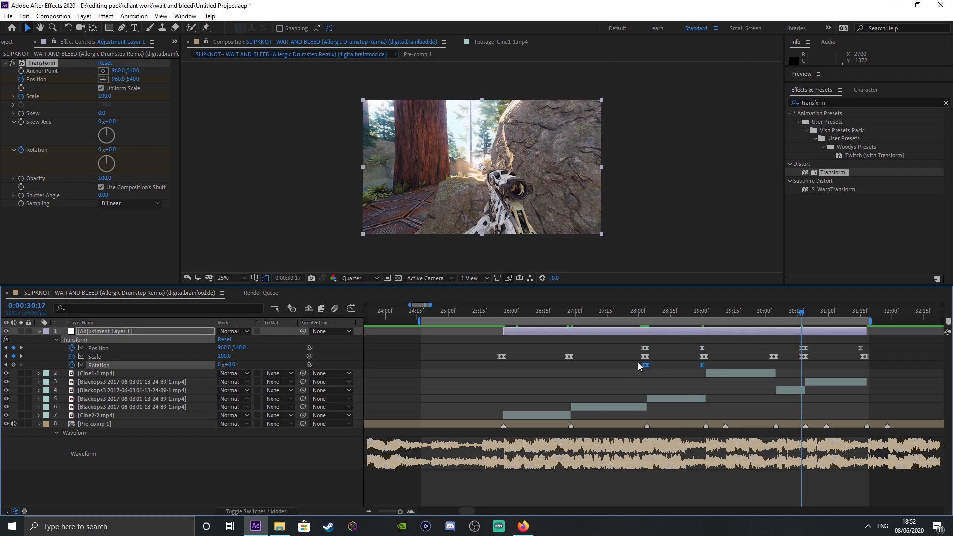
key(ctrl+c)
key(ctrl+v)
Set the Transform effect's Scale to 120 on the keyframe at the 0:00:26:28 clip cut.
drag(805, 311, 519, 444)
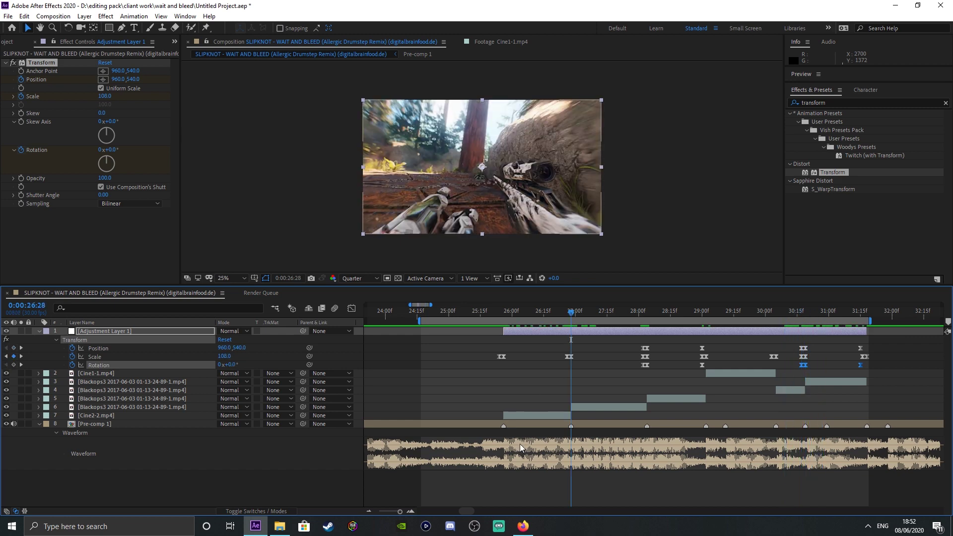
key(equal)
key(equal)
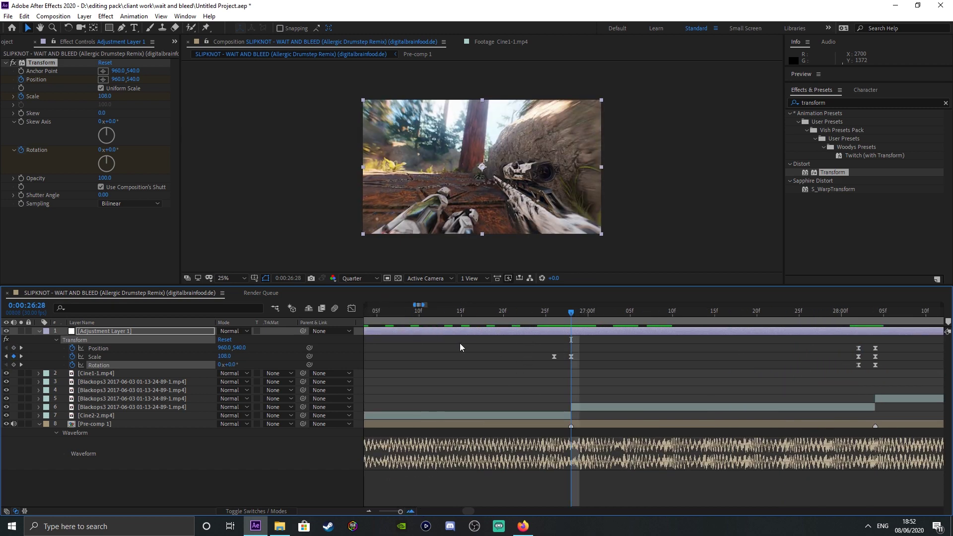
key(equal)
drag(222, 357, 226, 356)
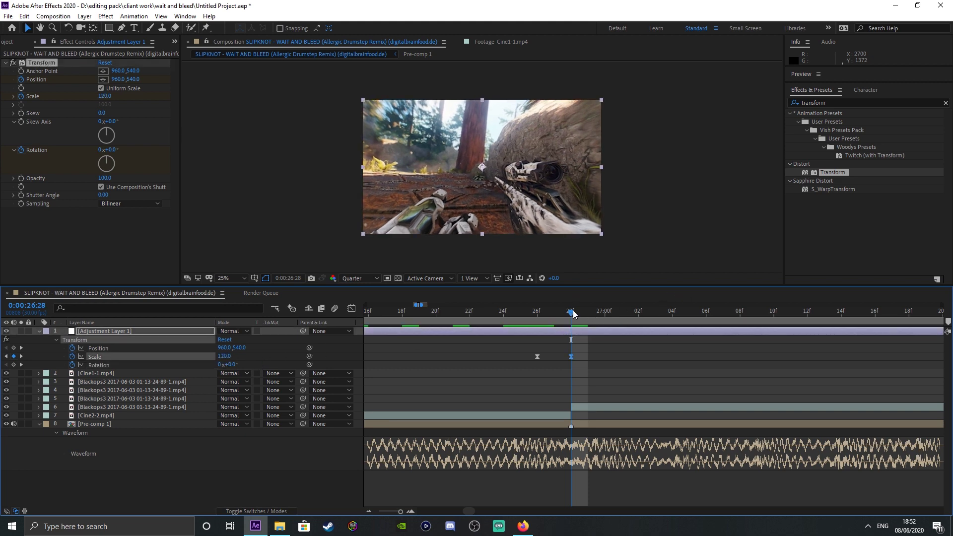
Add a Scale keyframe of 100 at 0:00:27:13 and scrub through the transition.
key(space)
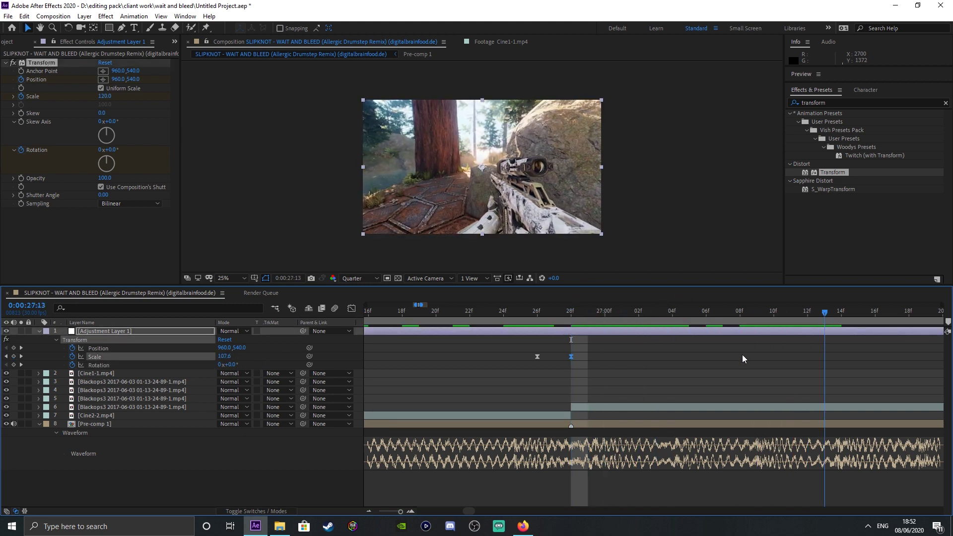
click(224, 356)
text(100)
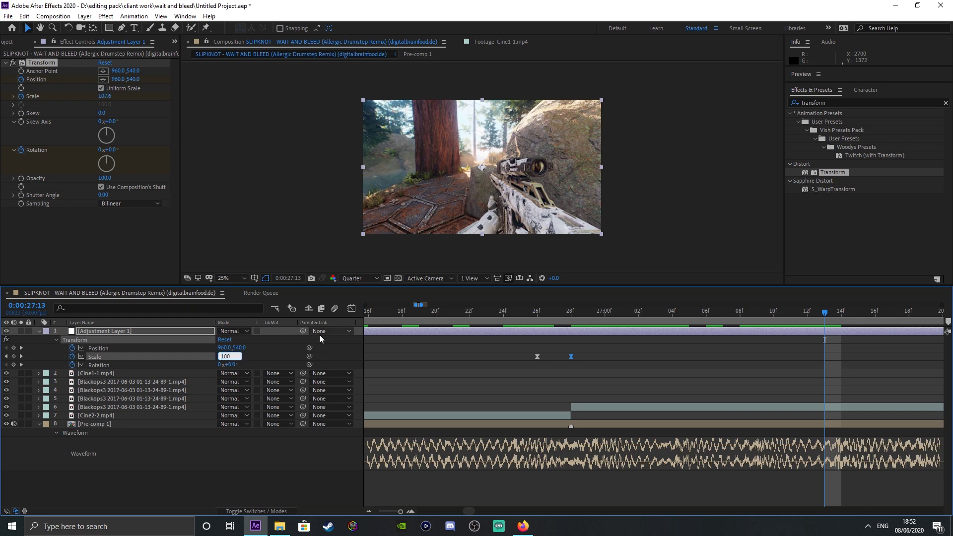
key(Return)
key(minus)
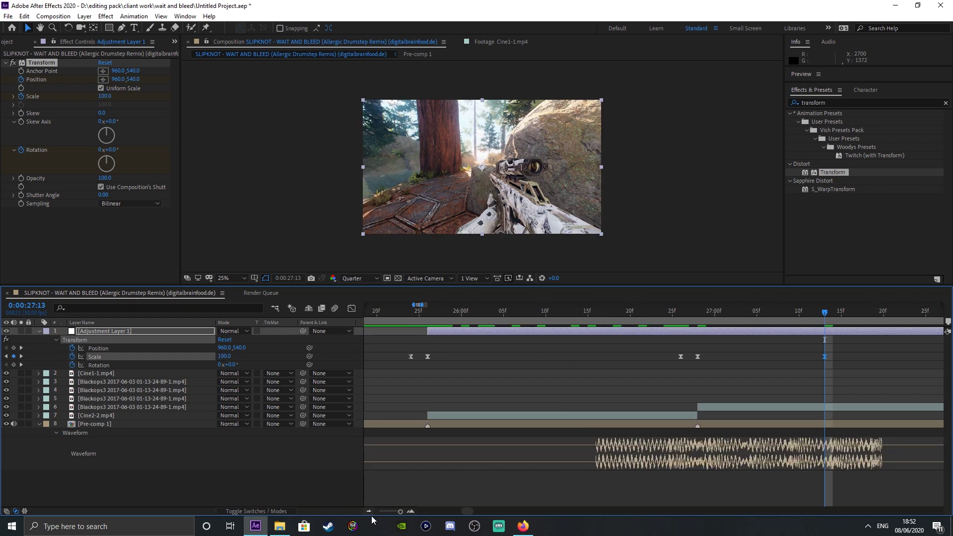
drag(672, 314, 815, 339)
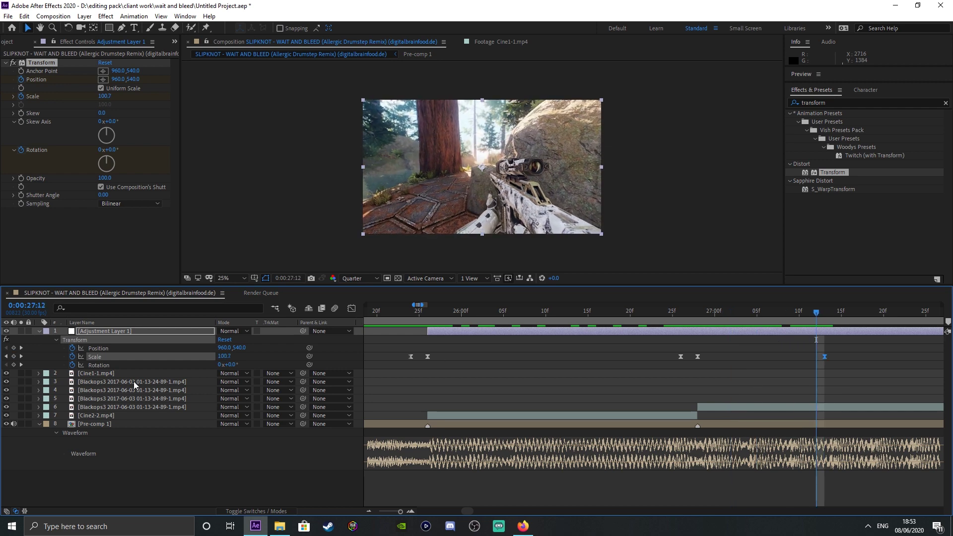
Show the Scale graph, lower the keyframe at 0:00:27:13 below 100 and raise its outgoing handle towards level.
click(133, 357)
click(352, 308)
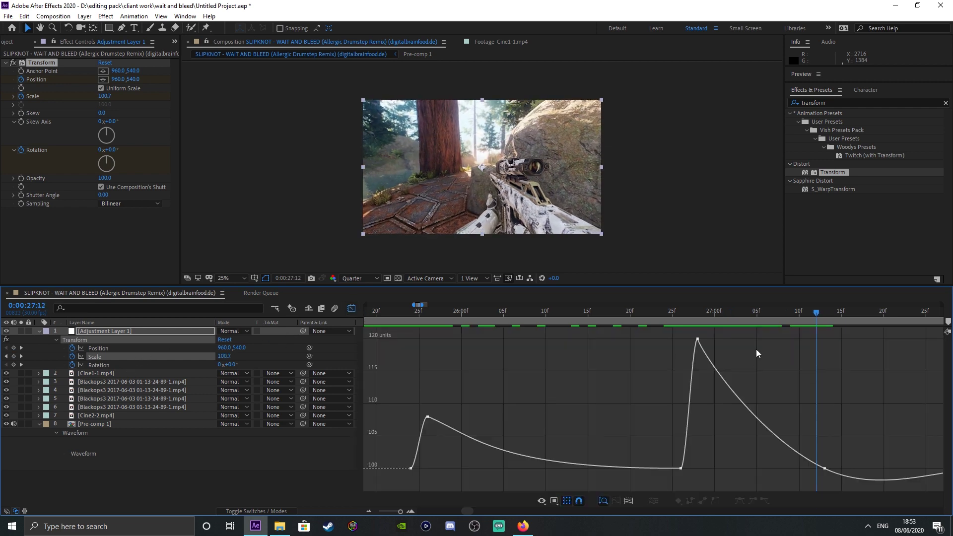
scroll(755, 349, right, 5)
click(677, 468)
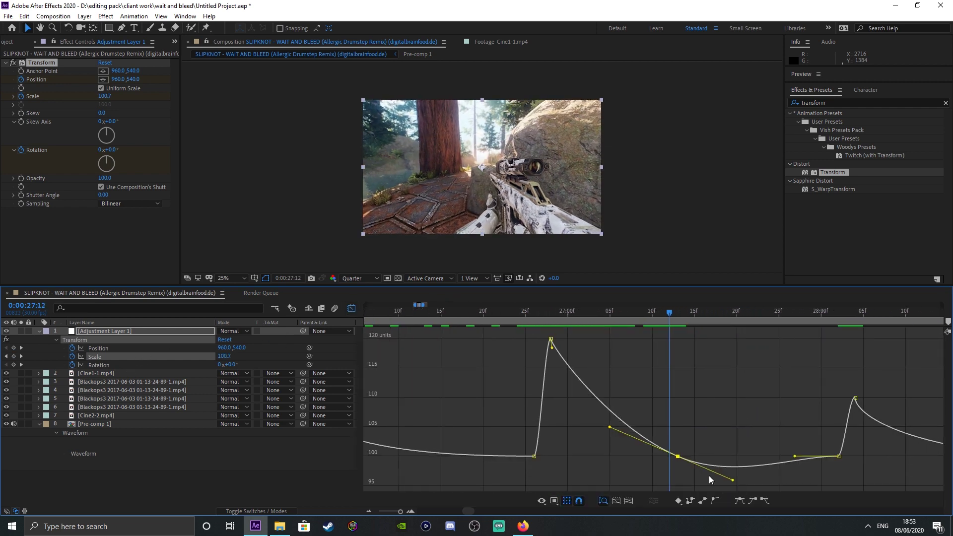
click(737, 472)
drag(678, 457, 677, 472)
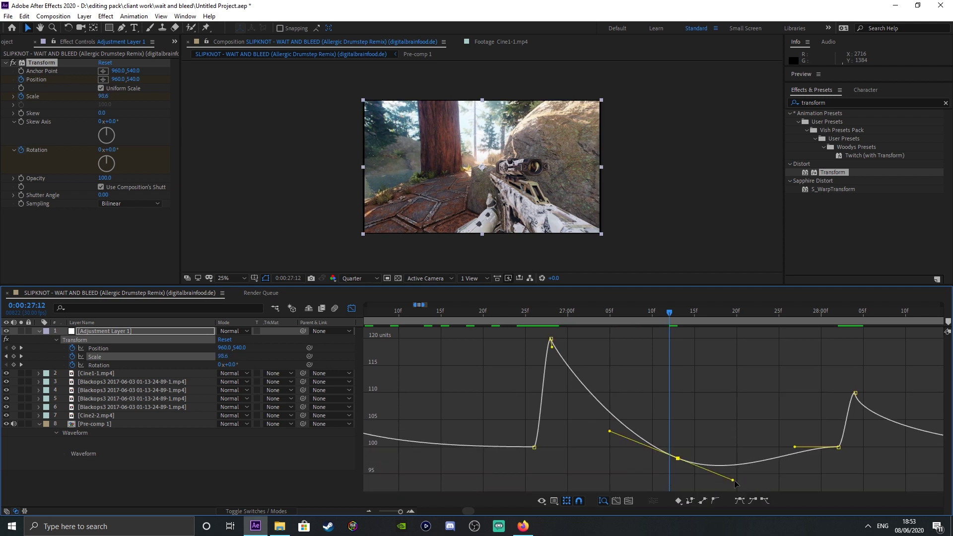
drag(733, 480, 740, 454)
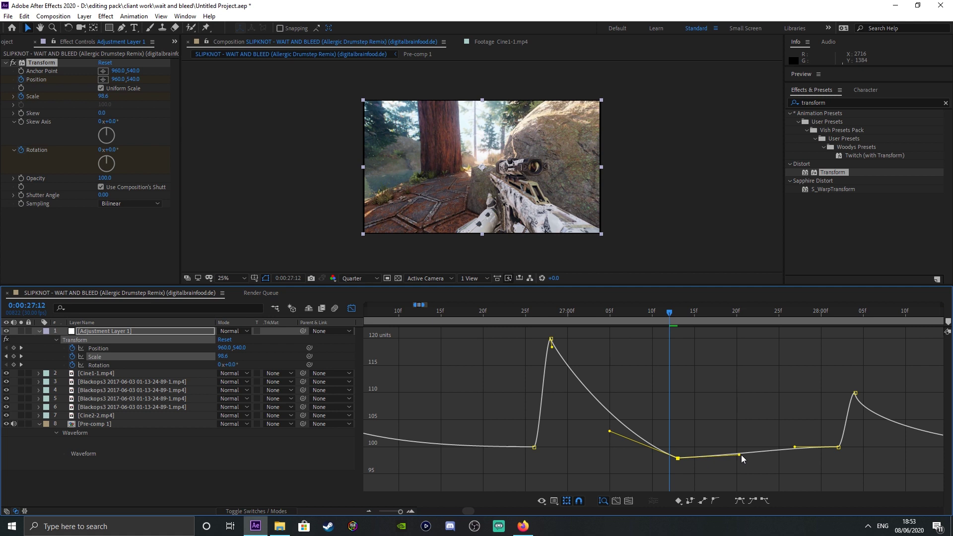
Set the Scale keyframe at 0:00:27:13 to exactly 100.
click(699, 320)
drag(699, 320, 673, 321)
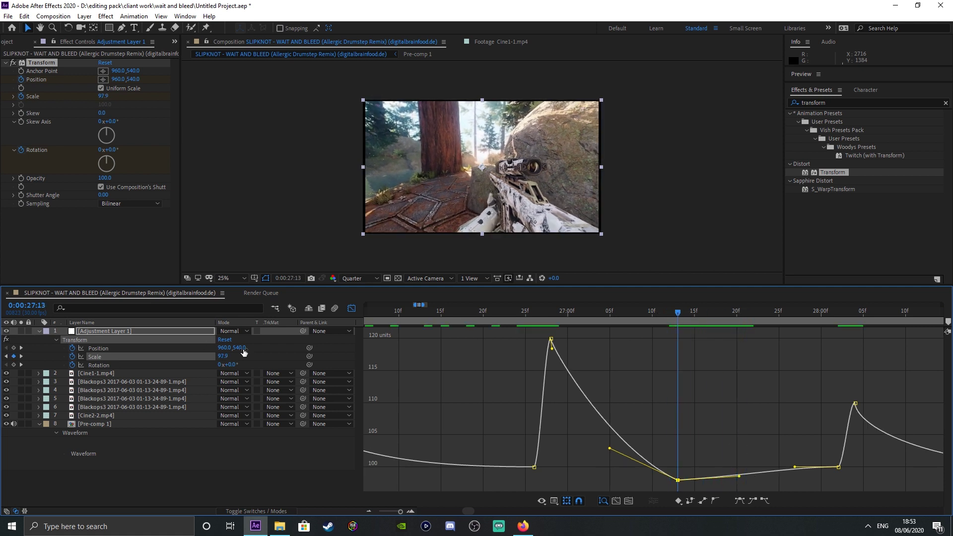
click(223, 356)
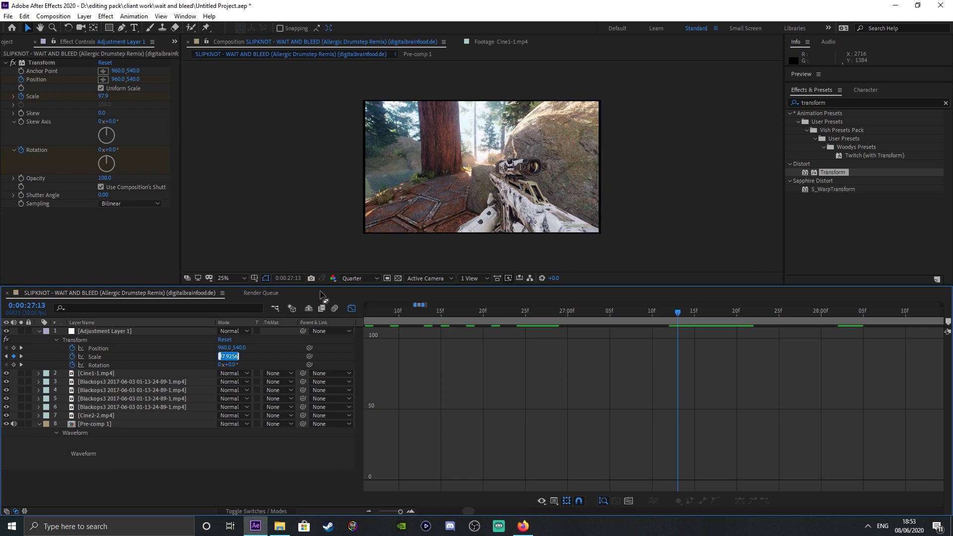
text(100)
key(Return)
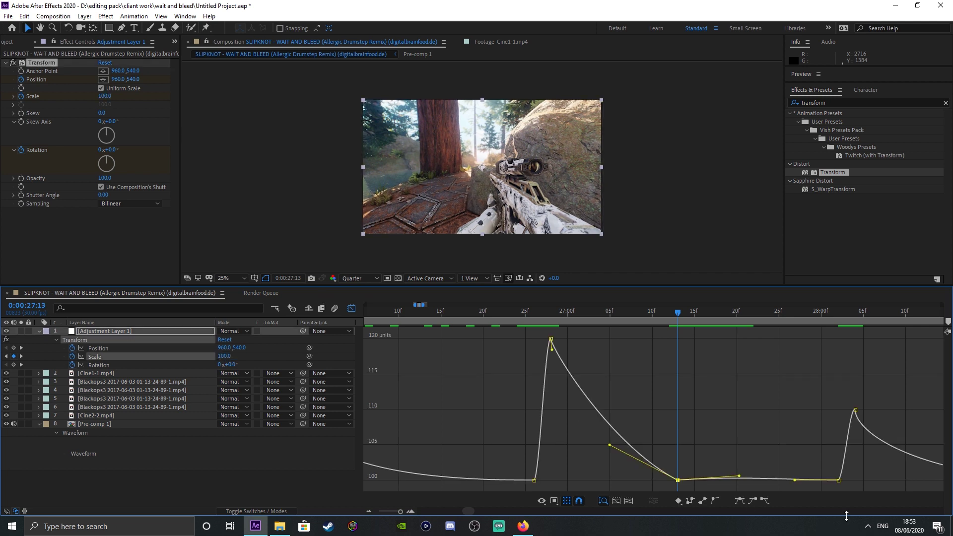
Level the outgoing handle of the 0:00:27:13 Scale keyframe, lower its incoming handle to nearly flat, and return to the layer bars.
click(755, 464)
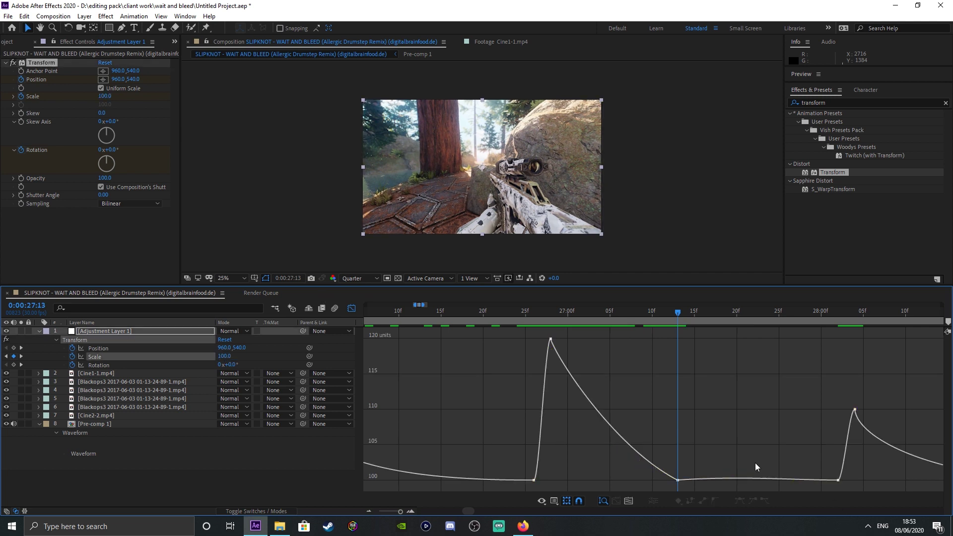
click(678, 482)
drag(739, 474, 740, 479)
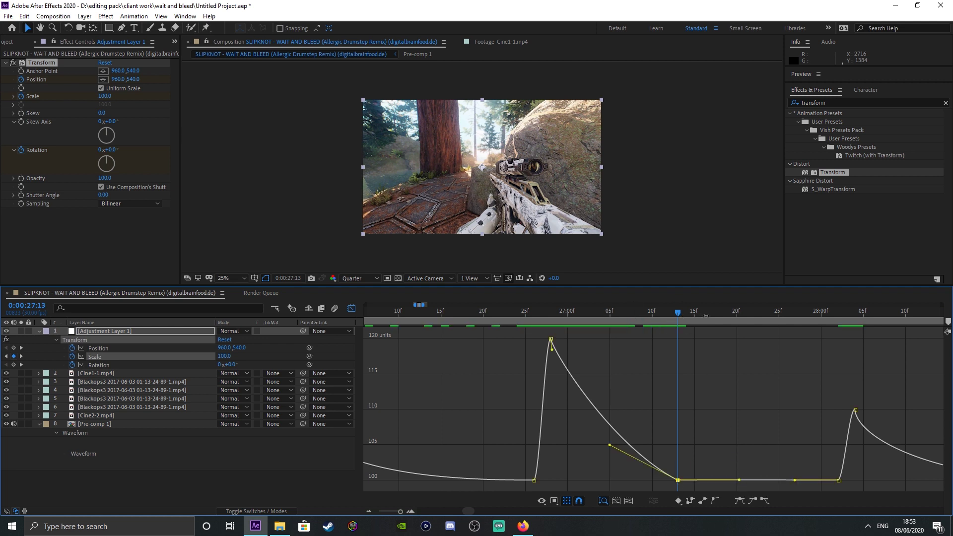
key(space)
drag(610, 446, 603, 474)
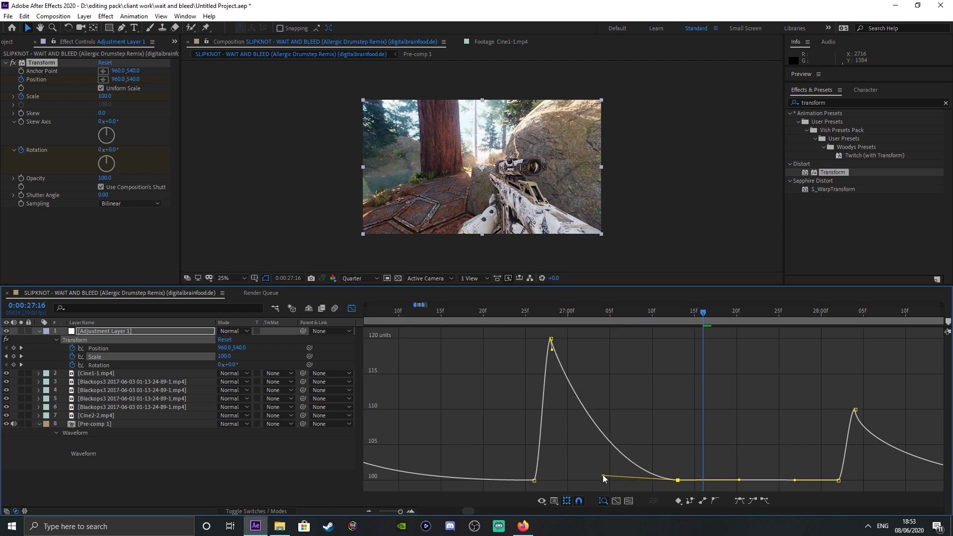
click(551, 339)
key(space)
click(351, 309)
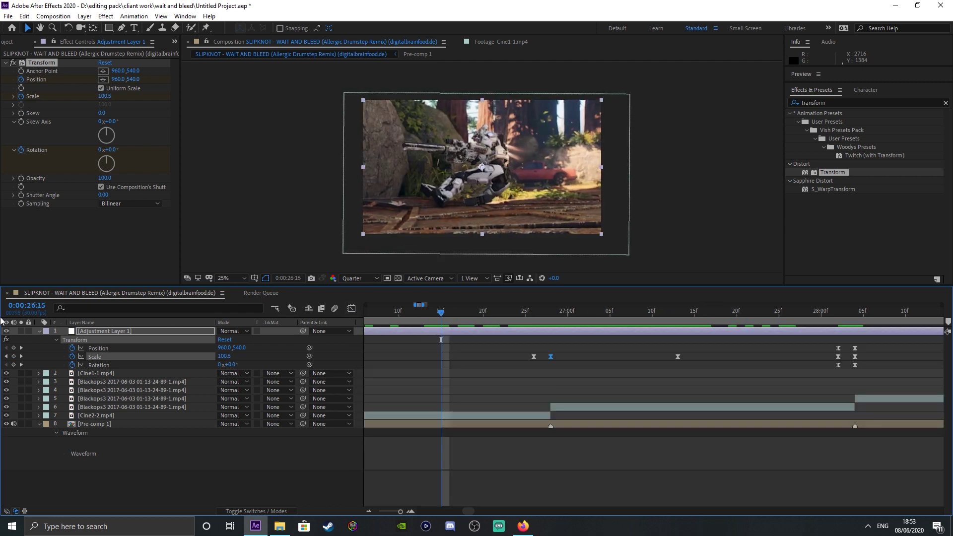
Collapse the adjustment layer and its Transform effect, and apply the Sapphire S_Shake effect to Adjustment Layer 1.
click(39, 331)
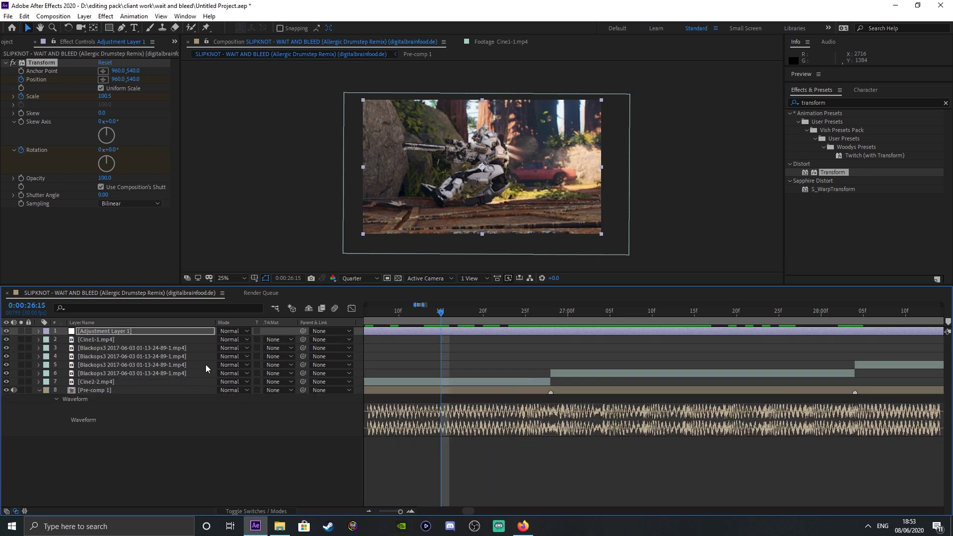
click(5, 63)
click(865, 90)
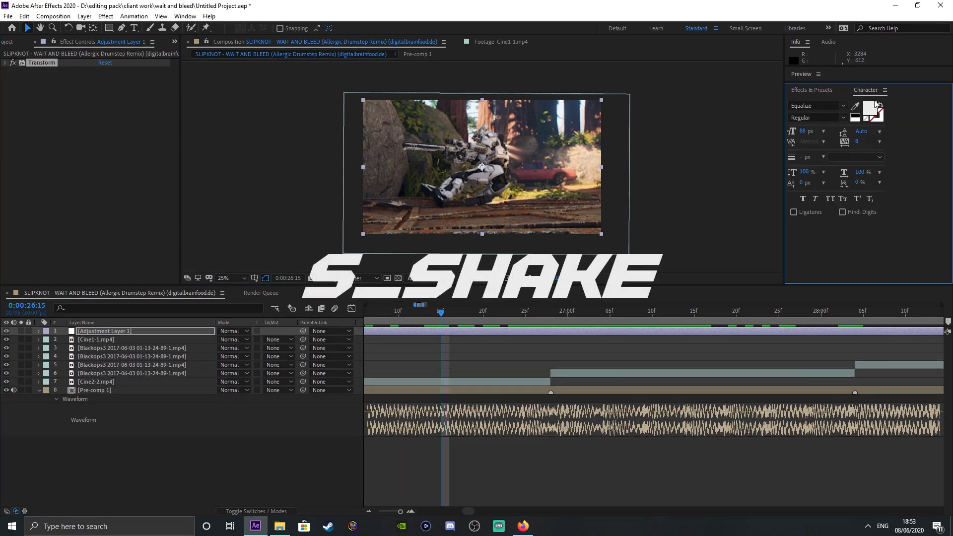
click(812, 91)
text(s_shake)
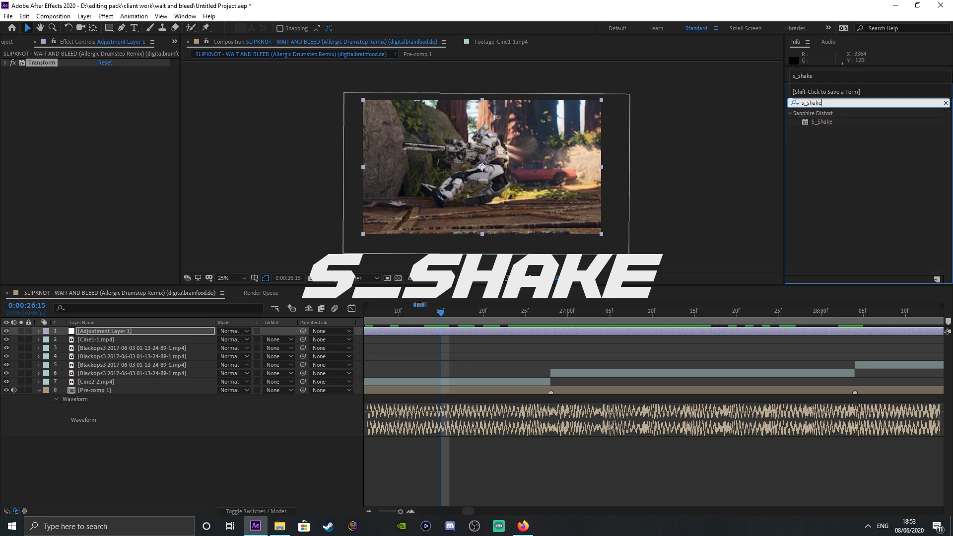
drag(821, 121, 38, 206)
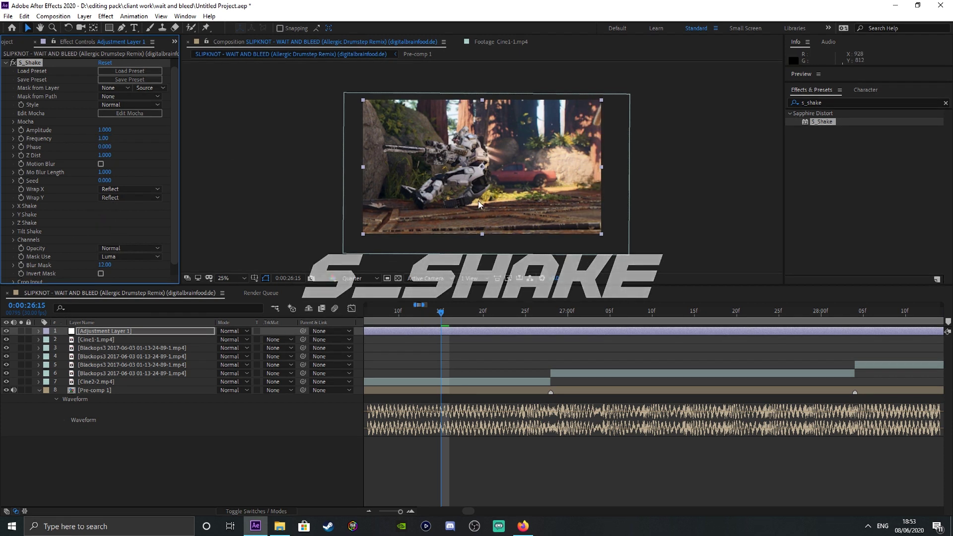
Set the S_Shake Amplitude to 1 and move the playhead to 0:00:25:26, where Adjustment Layer 1 starts.
text(1)
key(Return)
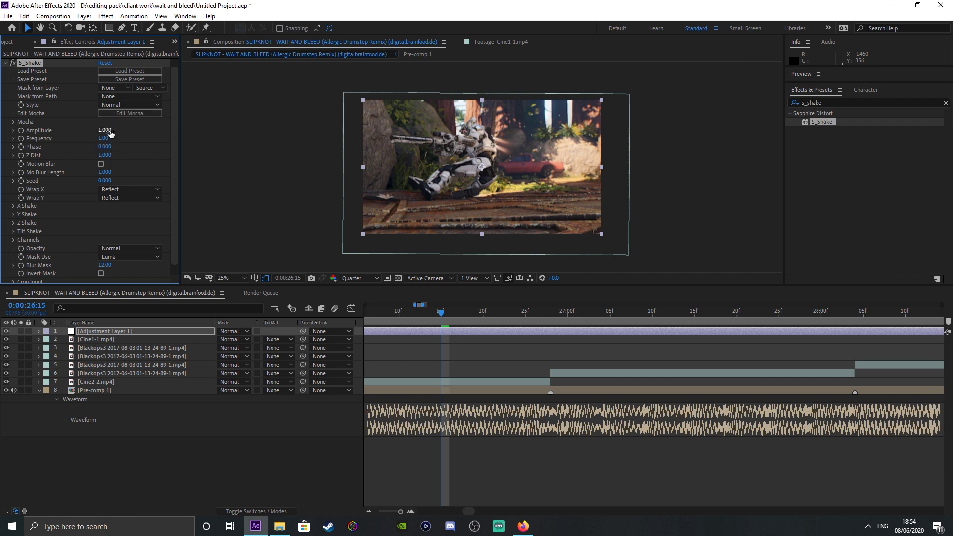
scroll(85, 204, down, 1)
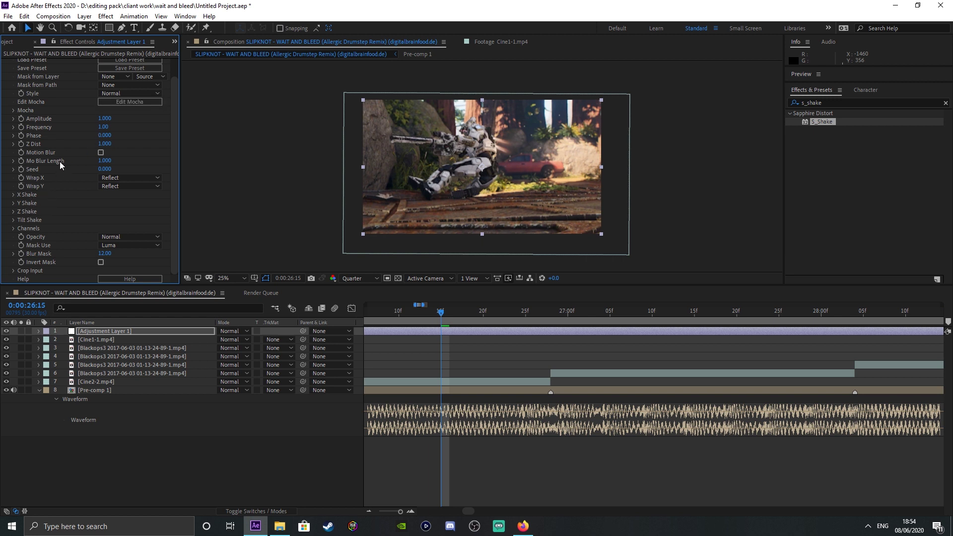
scroll(633, 453, left, 5)
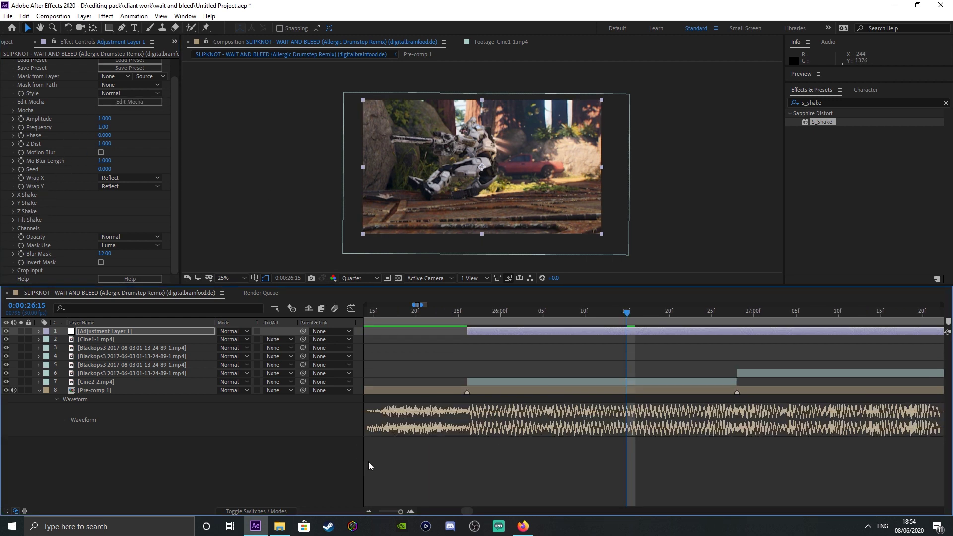
click(464, 305)
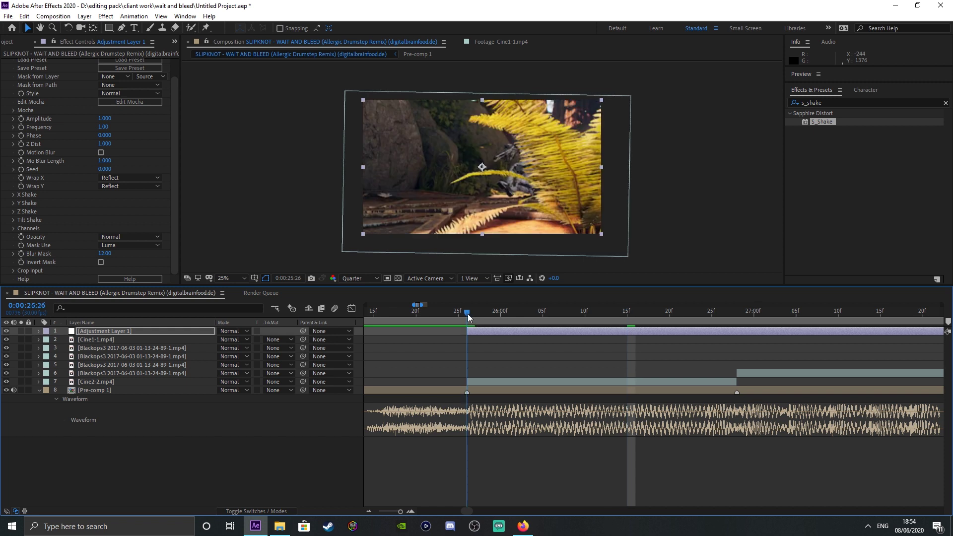
Give the S_Shake Amplitude the expression linear(effect("Transform")("Scale"),100,110,0,1) and collapse the adjustment layer.
alt+click(21, 118)
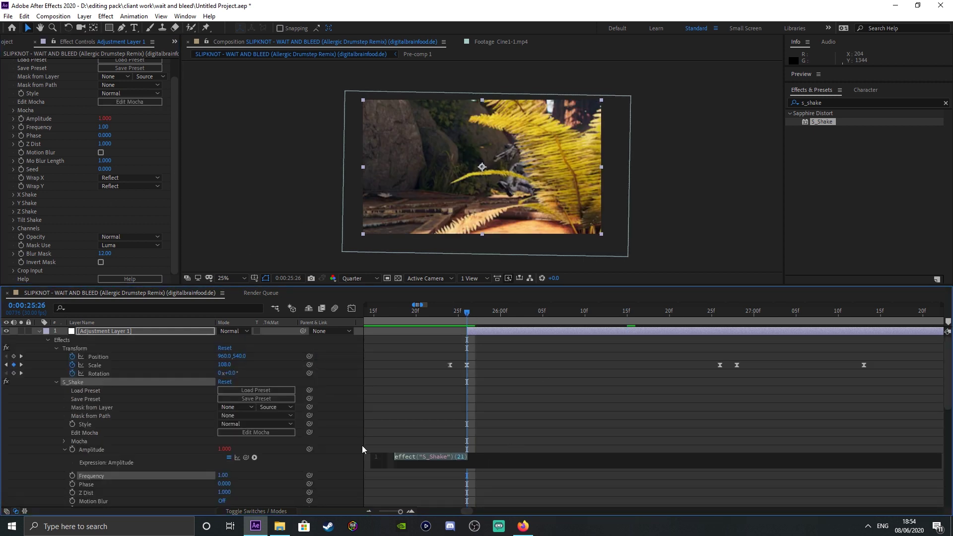
key(BackSpace)
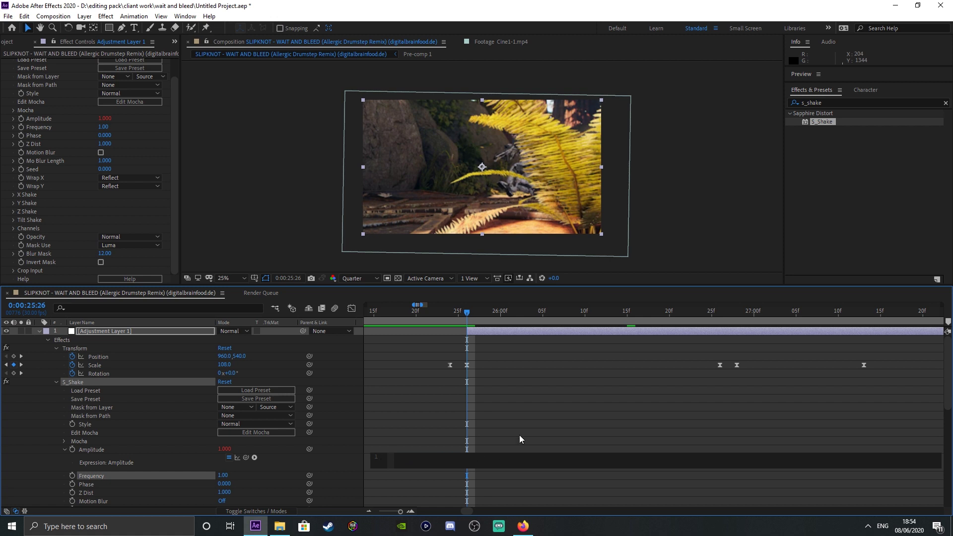
text(linear)
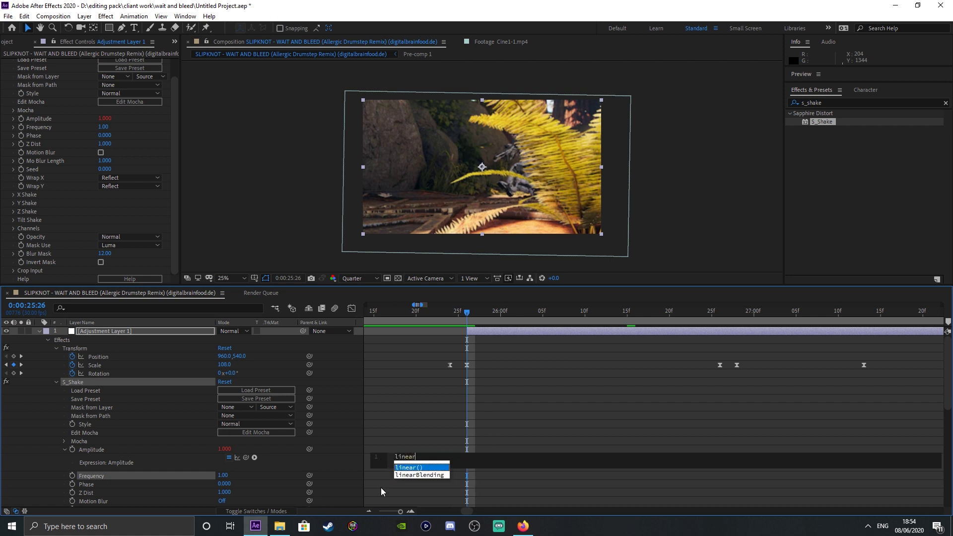
key(Return)
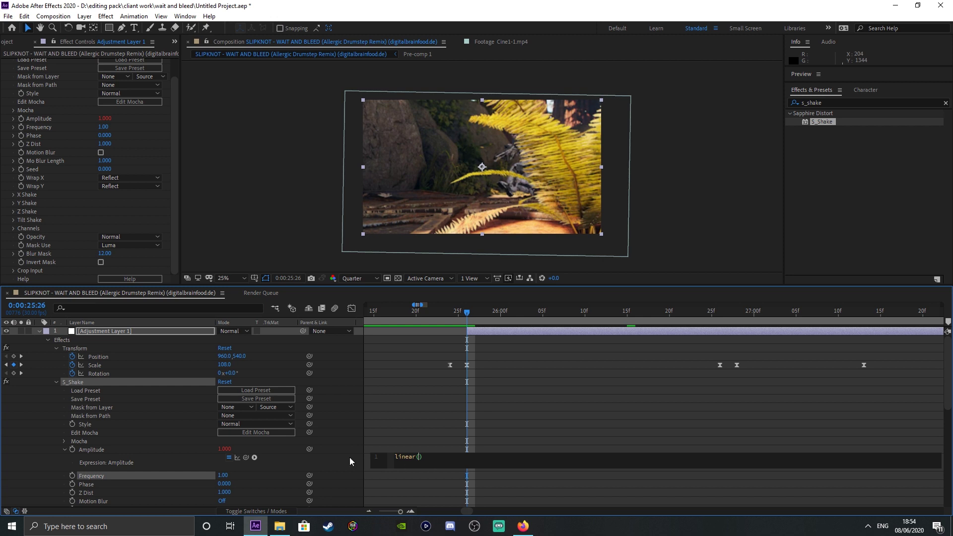
drag(243, 455, 116, 365)
key(BackSpace)
key(BackSpace)
key(BackSpace)
key(BackSpace)
key(BackSpace)
key(BackSpace)
text())
click(576, 434)
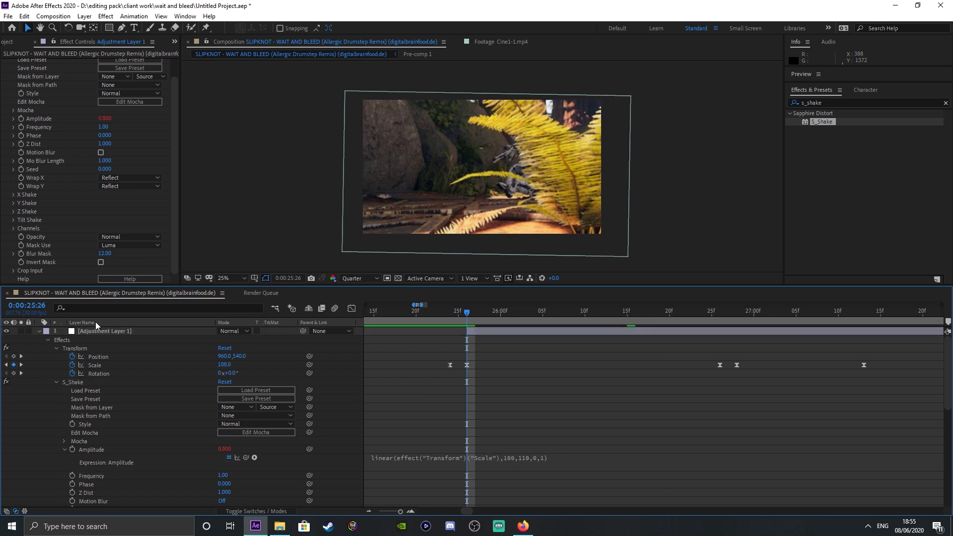
click(38, 330)
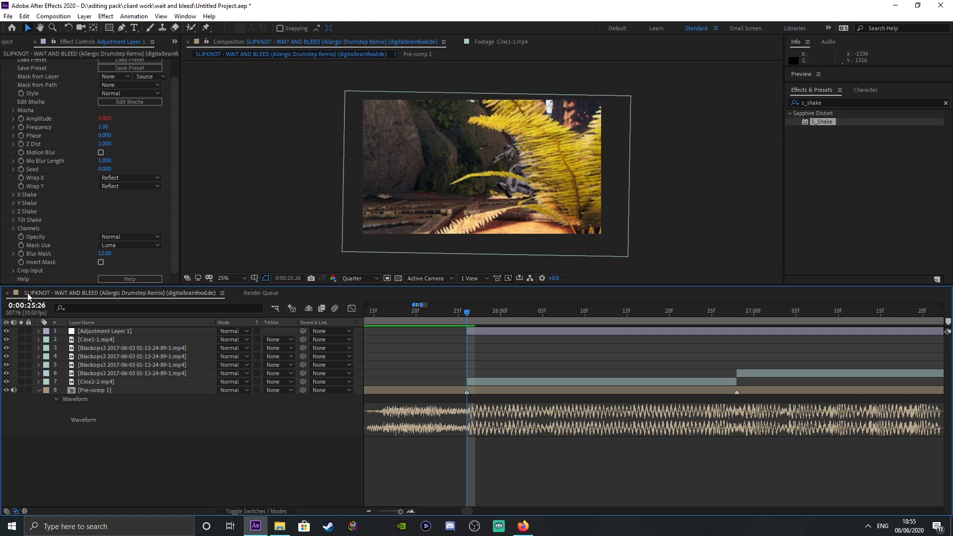
Set the X Rand Amp and Y Rand Amp of S_Shake to 0.
click(13, 195)
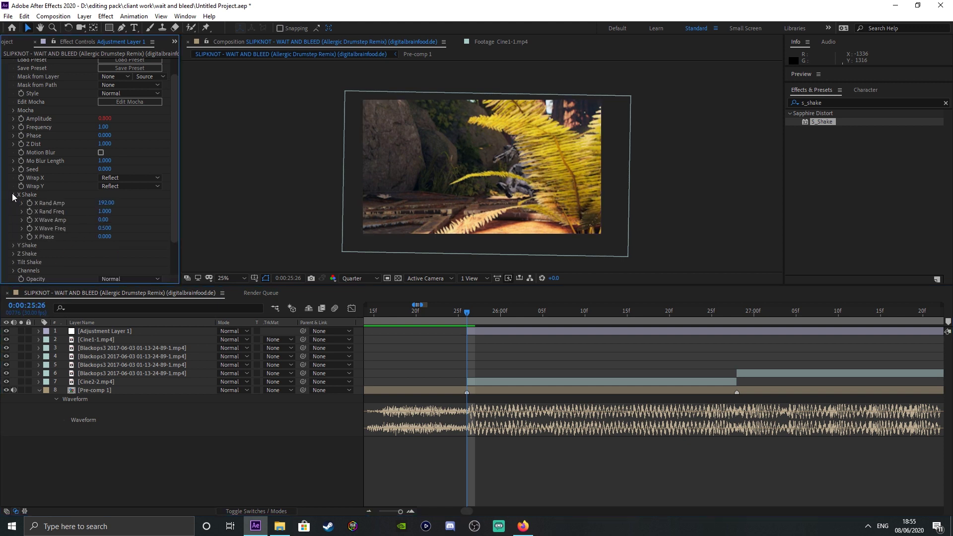
click(13, 195)
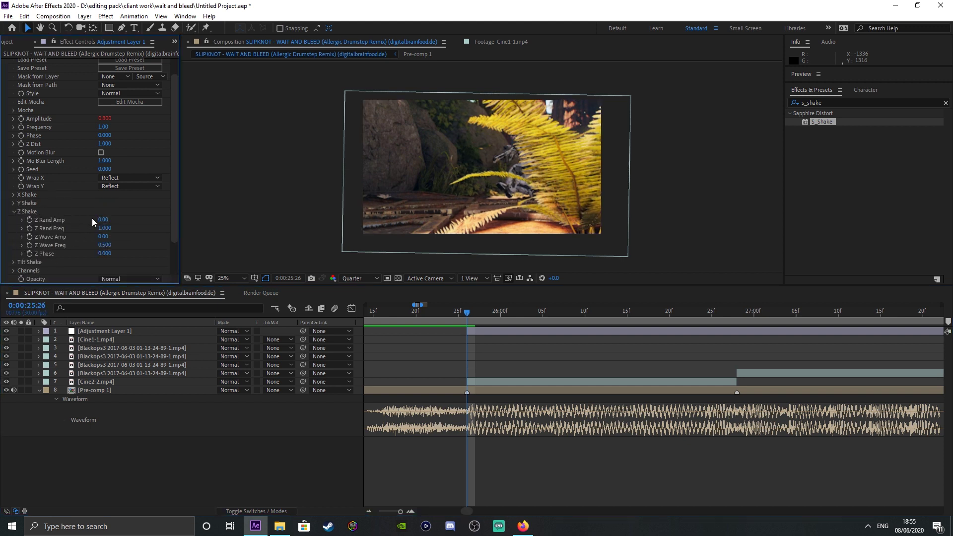
click(14, 212)
click(13, 203)
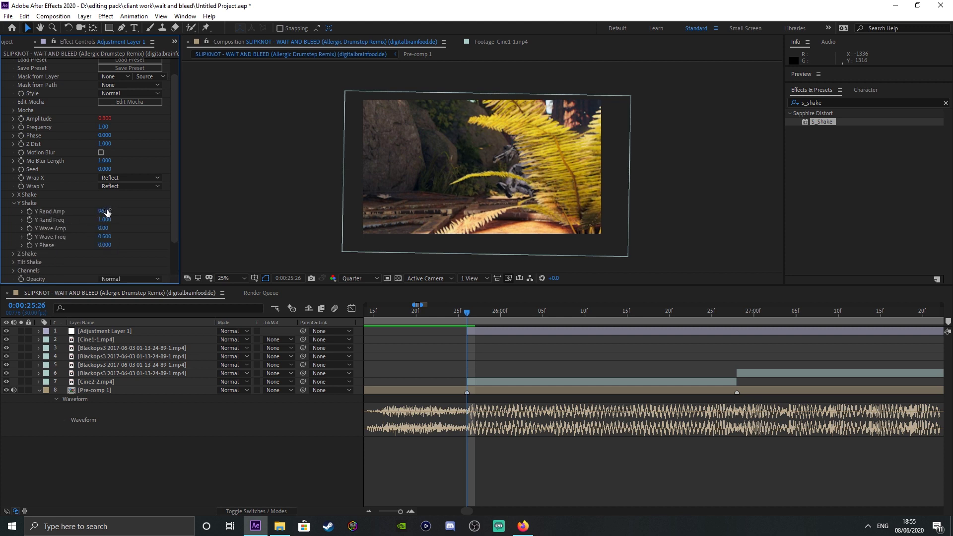
drag(2, 224, 5, 223)
click(13, 195)
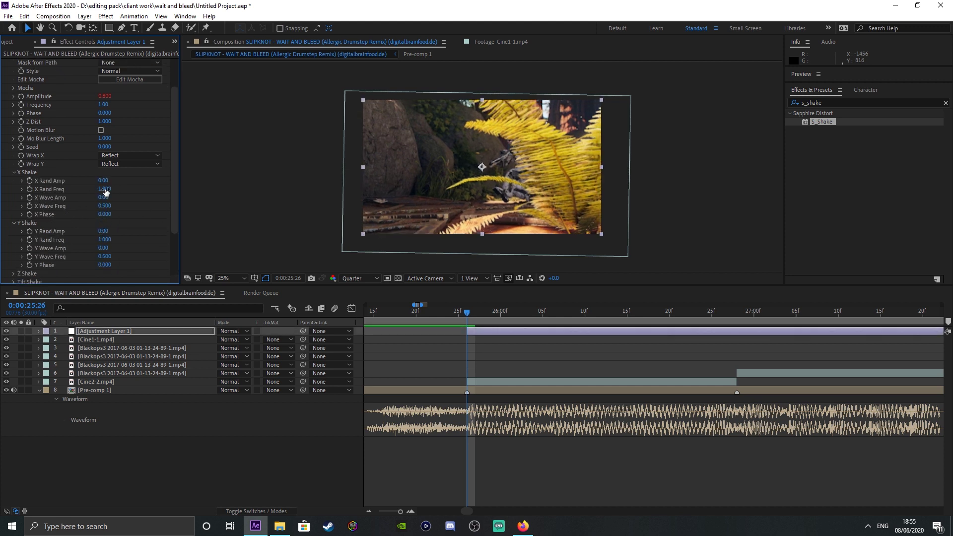
Expand the Tilt Shake settings and set Tilt Wave Amp to 2 and Tilt Wave Freq to 1.5.
scroll(138, 189, down, 2)
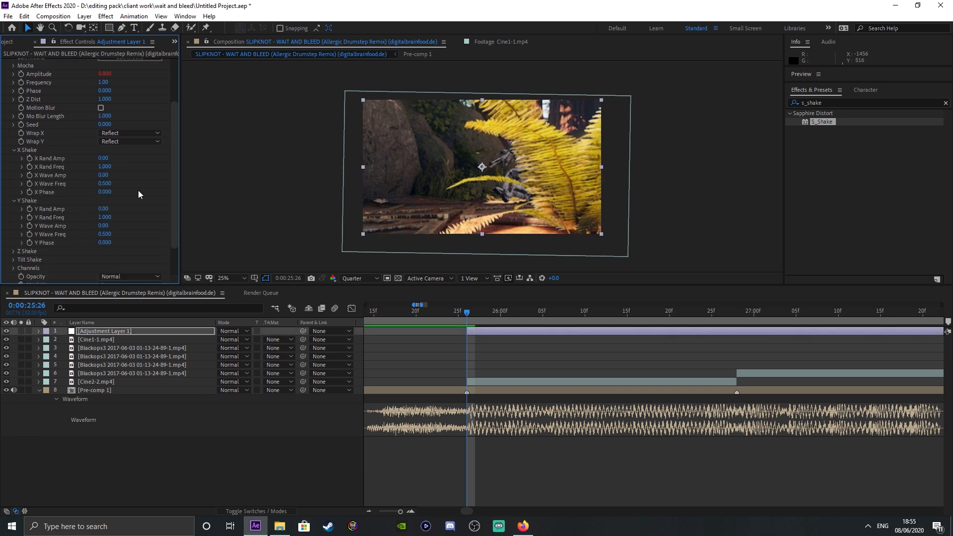
scroll(81, 261, down, 1)
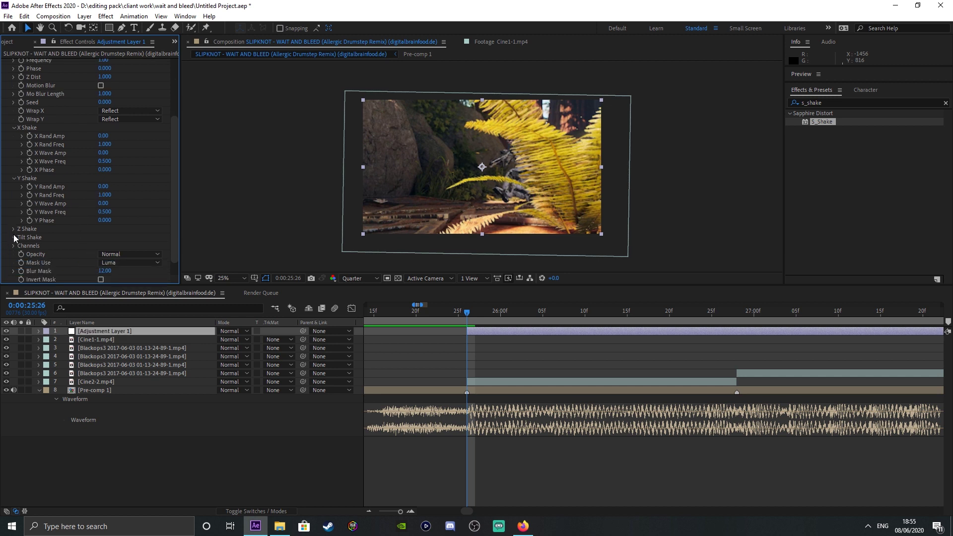
click(14, 237)
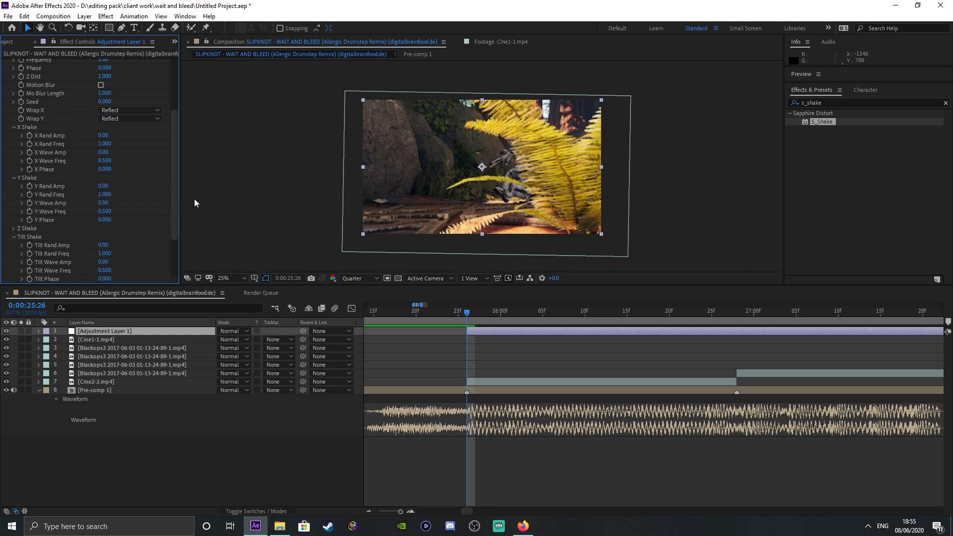
scroll(163, 184, down, 2)
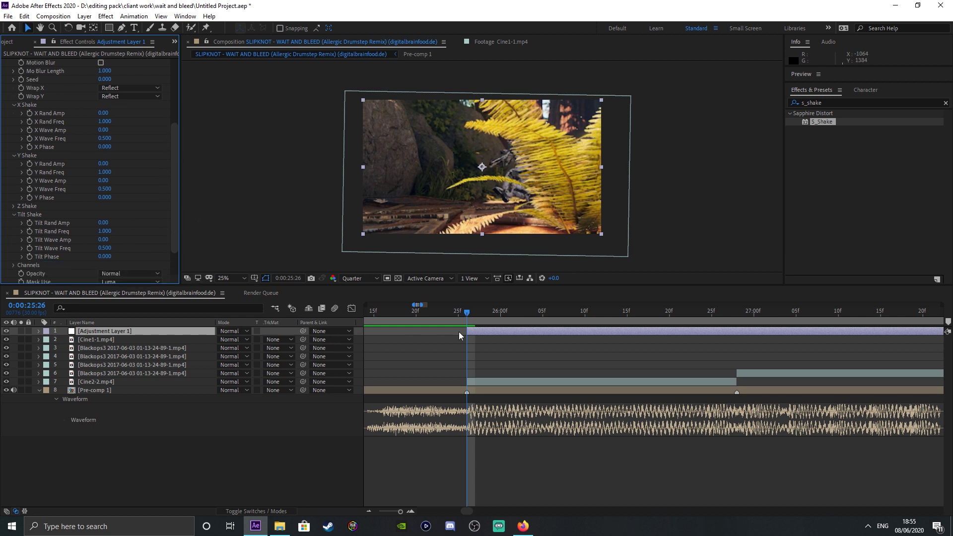
click(103, 240)
text(2)
key(Tab)
text(1)
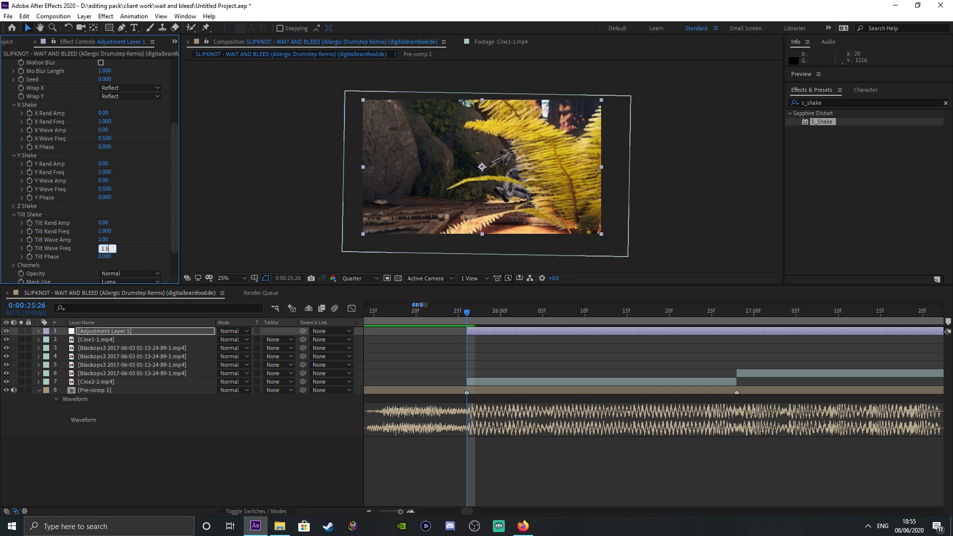
text(.5)
key(Return)
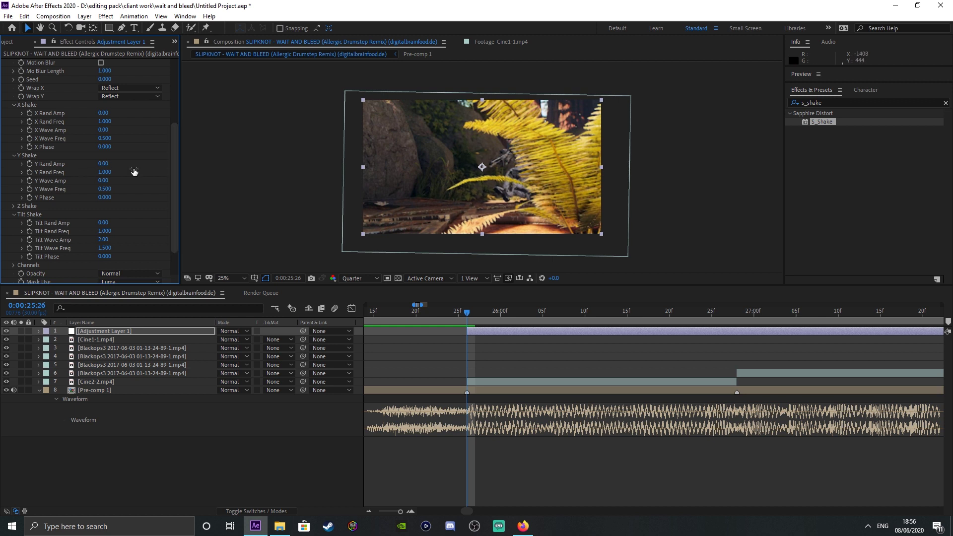
Set the Y Shake's Y Wave Amp to 2 and Y Wave Freq to 1.
click(103, 181)
click(105, 189)
text(1)
key(Return)
Set the X Shake's X Wave Amp to 1 and X Wave Freq to 1.4.
click(105, 130)
text(1)
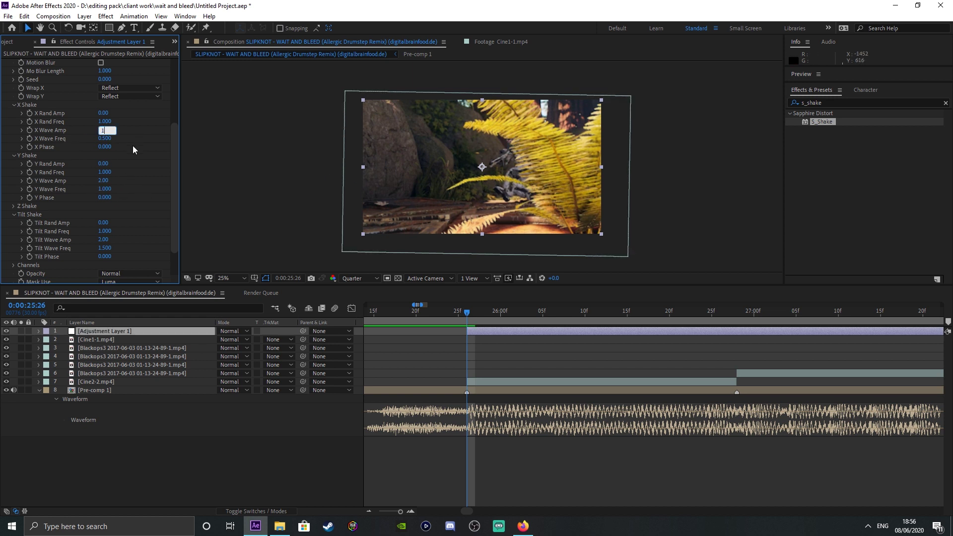
click(113, 139)
text(1.4)
key(Return)
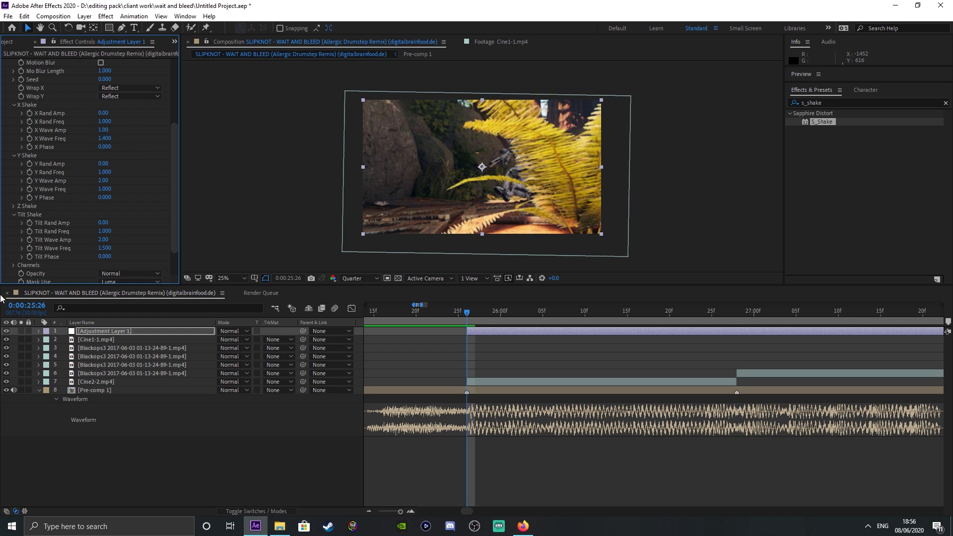
Enable Motion Blur in S_Shake and collapse the effect's settings.
scroll(59, 155, up, 2)
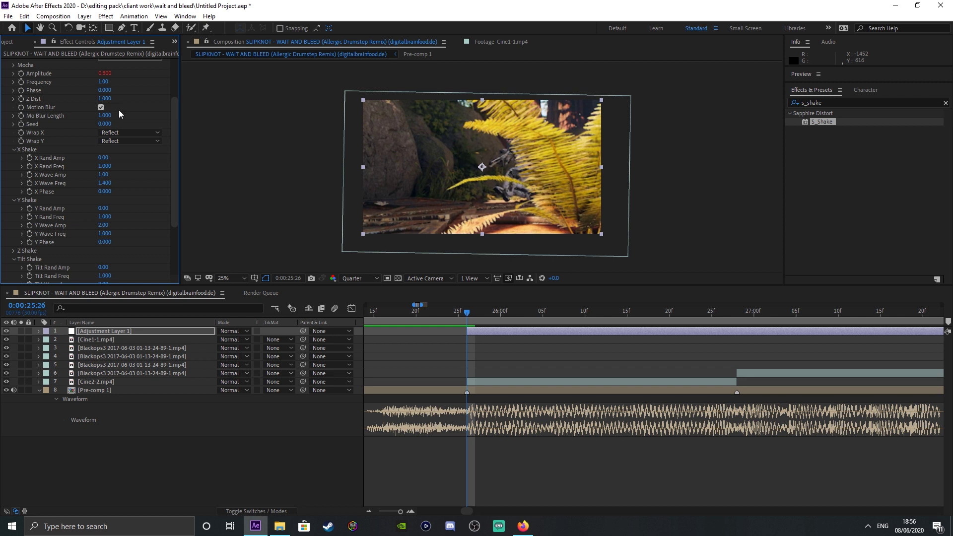
scroll(119, 114, up, 3)
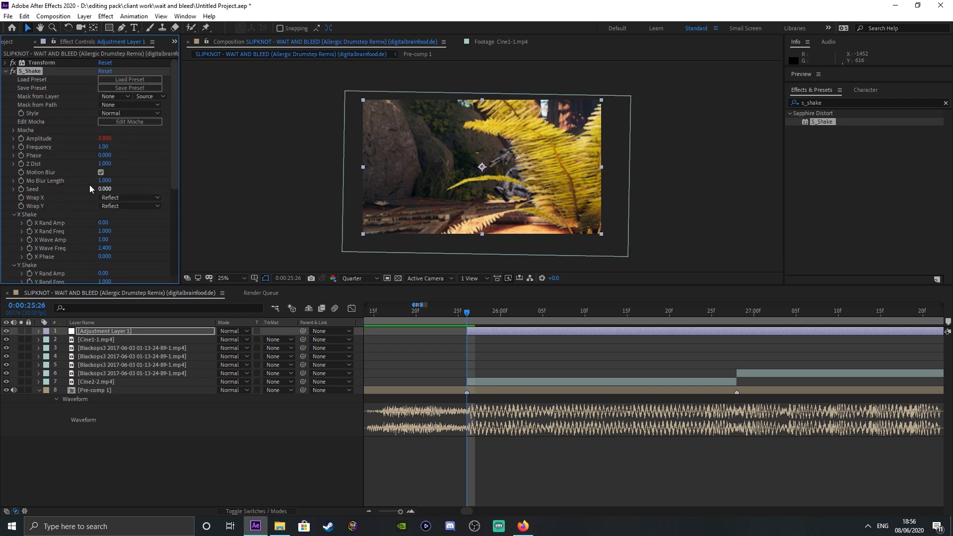
click(7, 71)
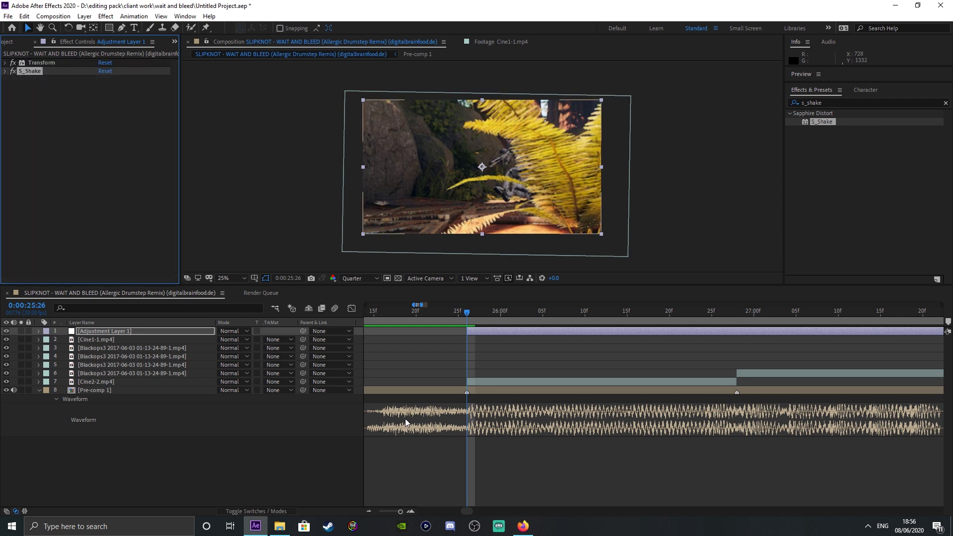
Preview the shake across the clips from 0:00:25:13, then scrub to 0:00:28:10 to inspect the frame.
click(367, 511)
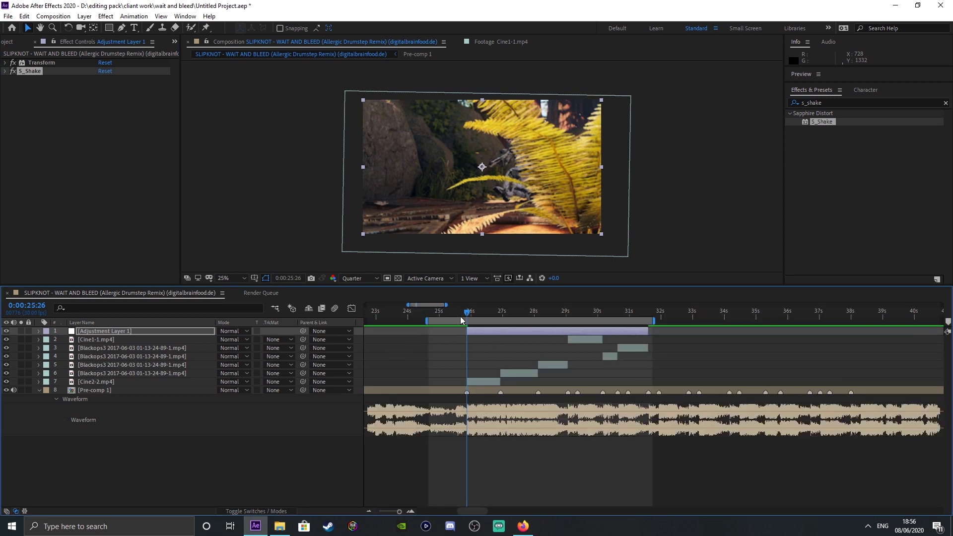
drag(461, 319, 454, 320)
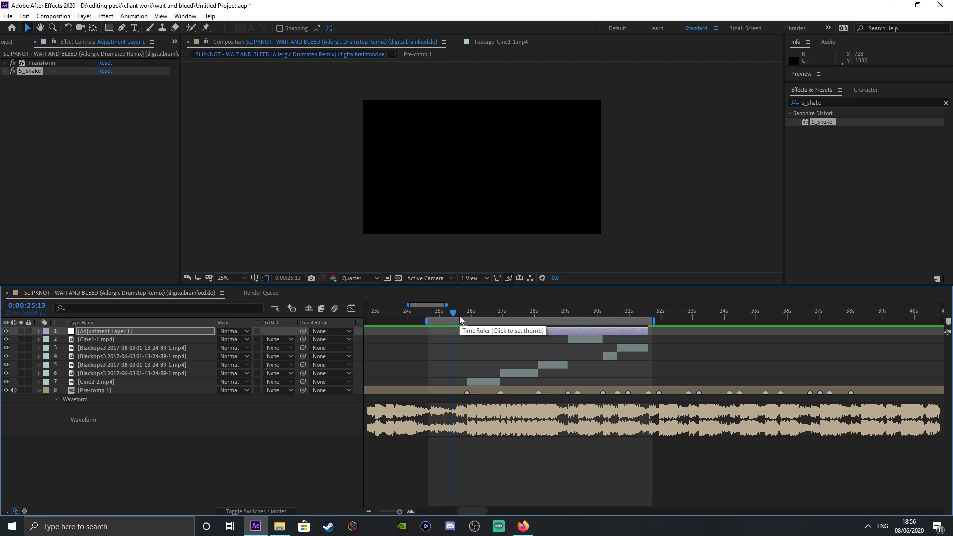
key(space)
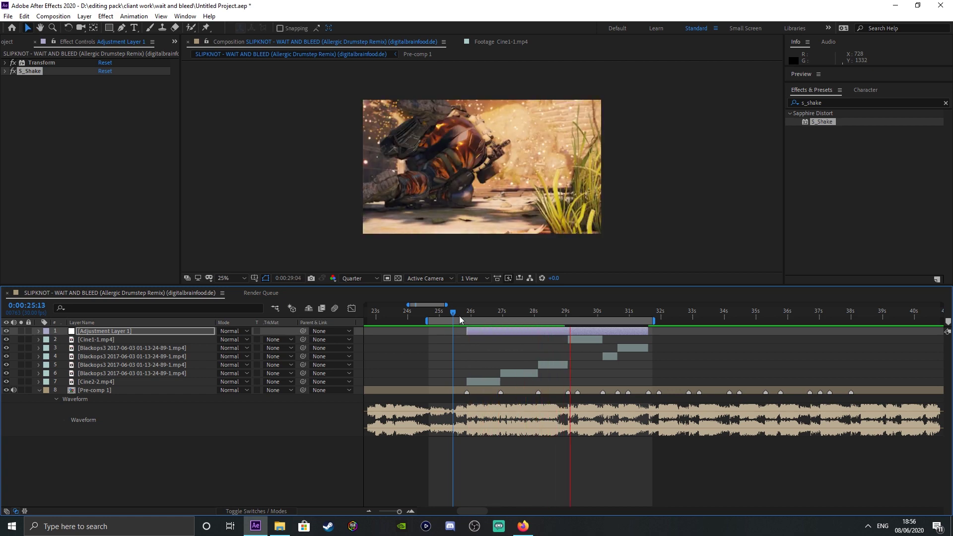
key(space)
key(space)
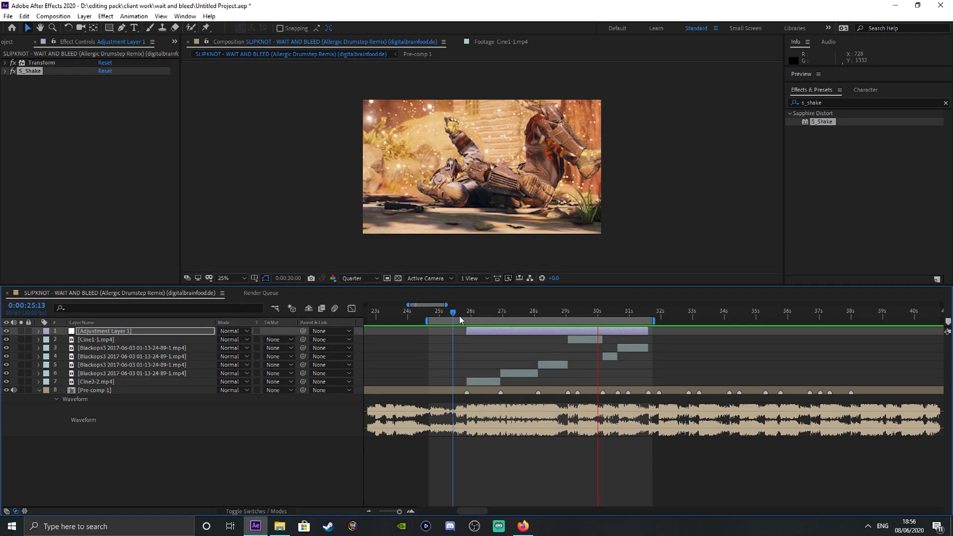
key(space)
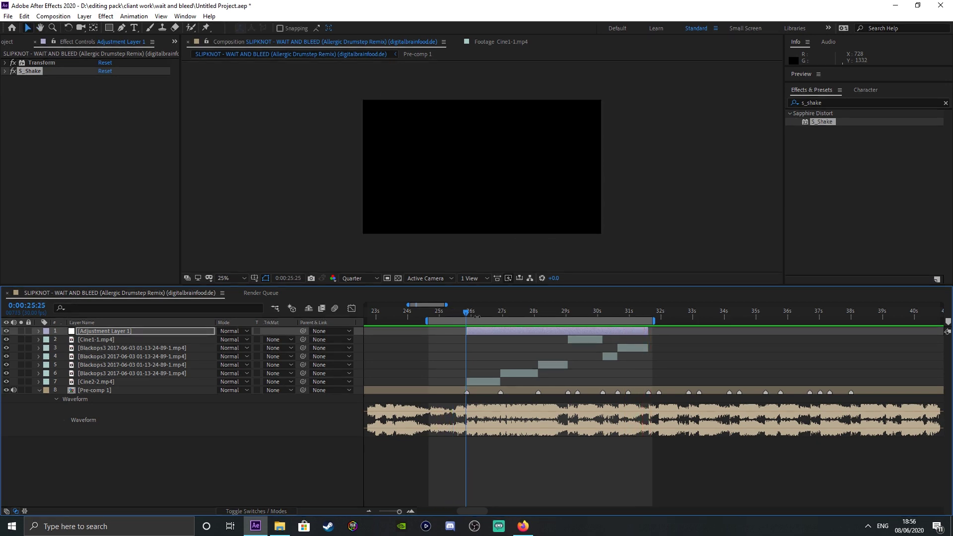
drag(464, 313, 545, 317)
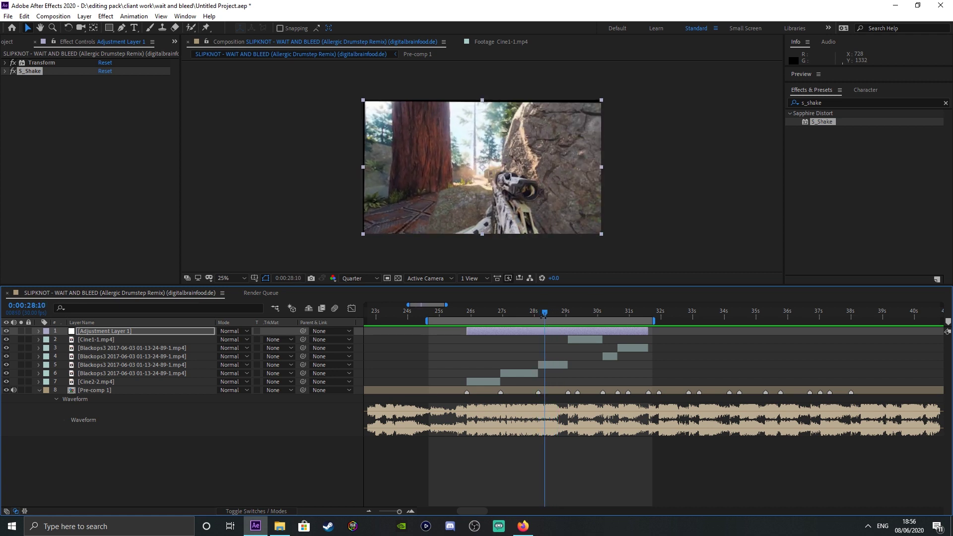
Expand S_Shake and raise Y Wave Amp to 2.5 and X Wave Amp to 1.5.
click(5, 71)
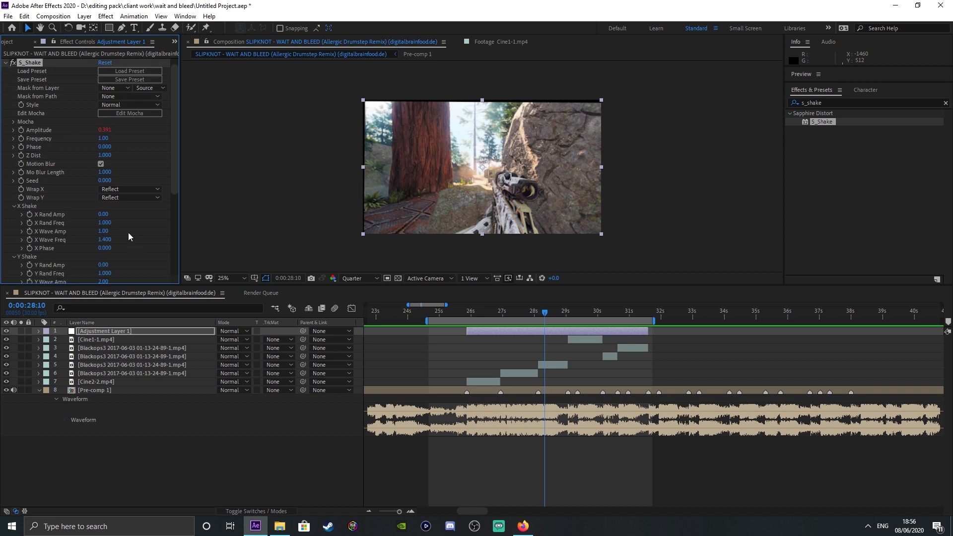
scroll(130, 248, down, 2)
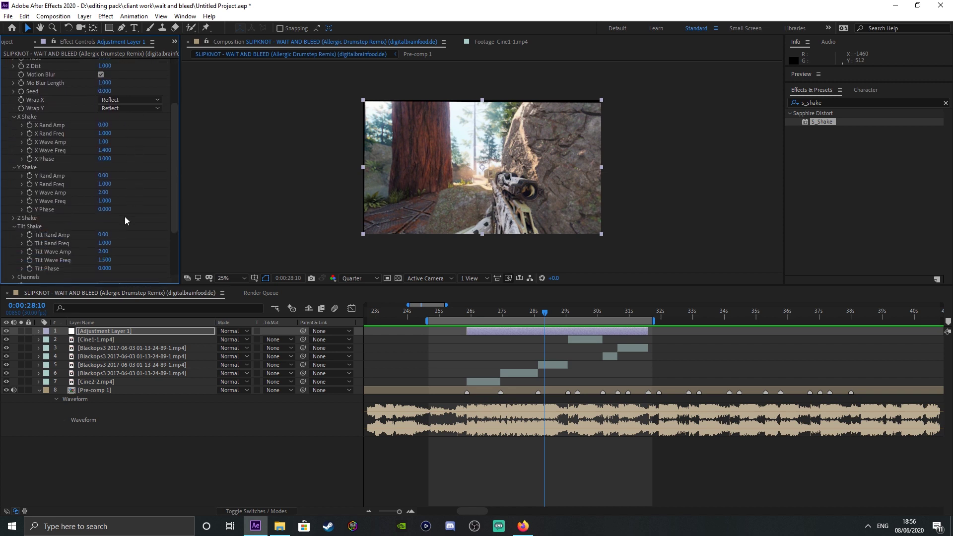
scroll(123, 159, down, 3)
click(104, 194)
key(Return)
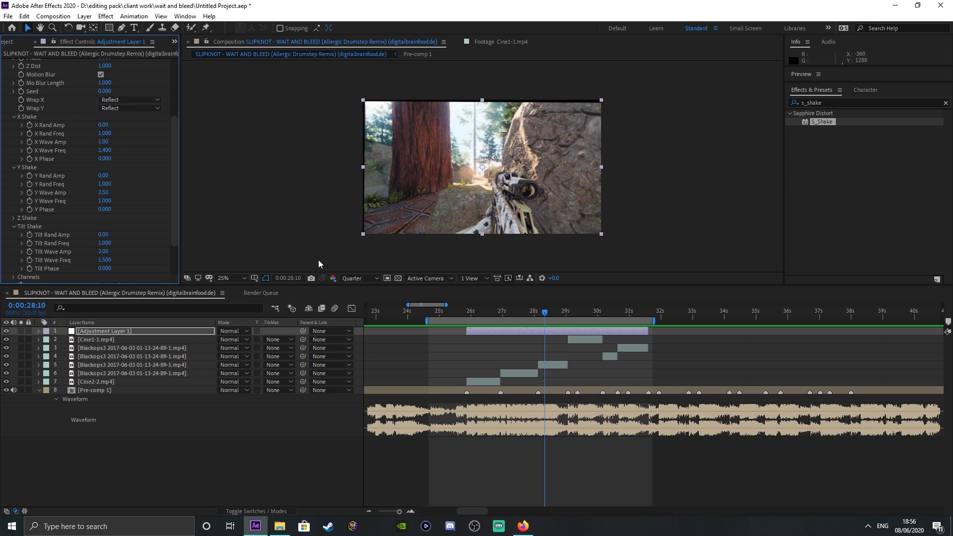
click(104, 141)
text(.5)
key(Return)
Raise the S_Shake Tilt Wave Amp to 2.5 on the adjustment layer.
click(103, 251)
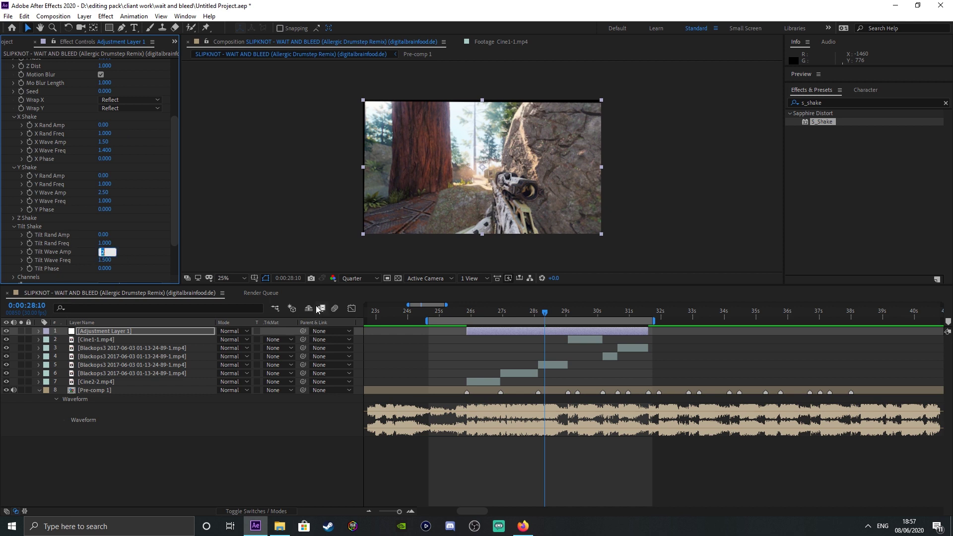
text(.5)
key(Return)
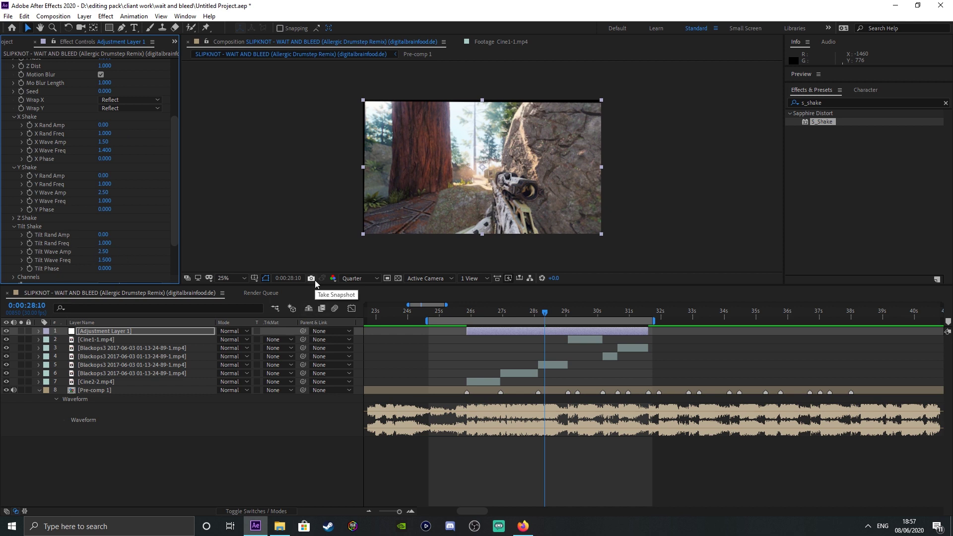
Preview the stronger shake across the clips from 0:00:25:07.
click(446, 317)
key(space)
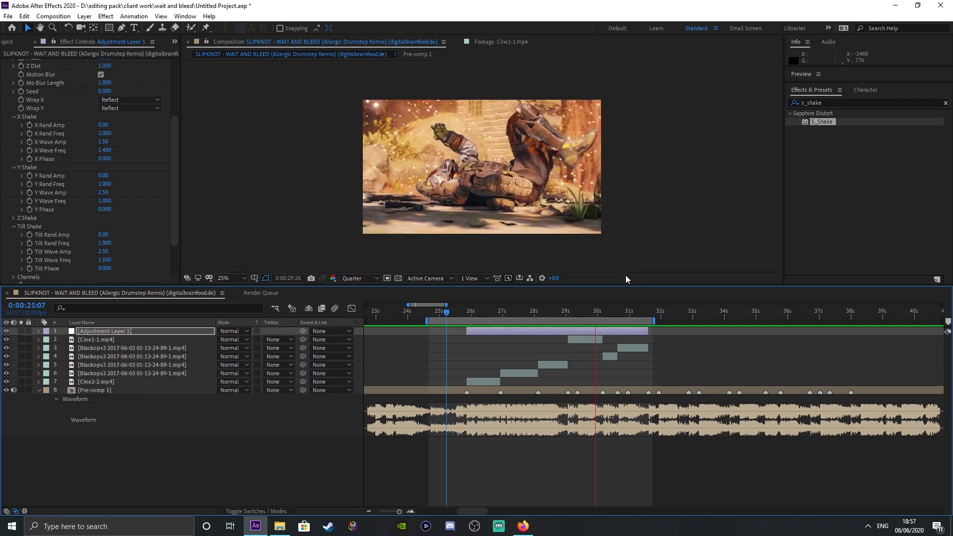
key(space)
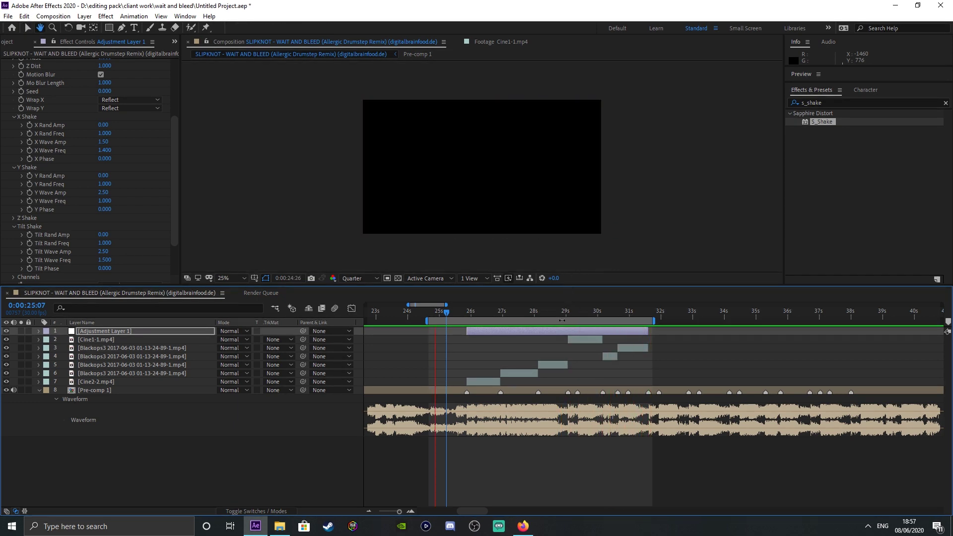
Set the shake's Y Wave Freq to 1.5, Tilt Wave Freq to 2 and X Wave Freq to 2.
scroll(82, 156, up, 2)
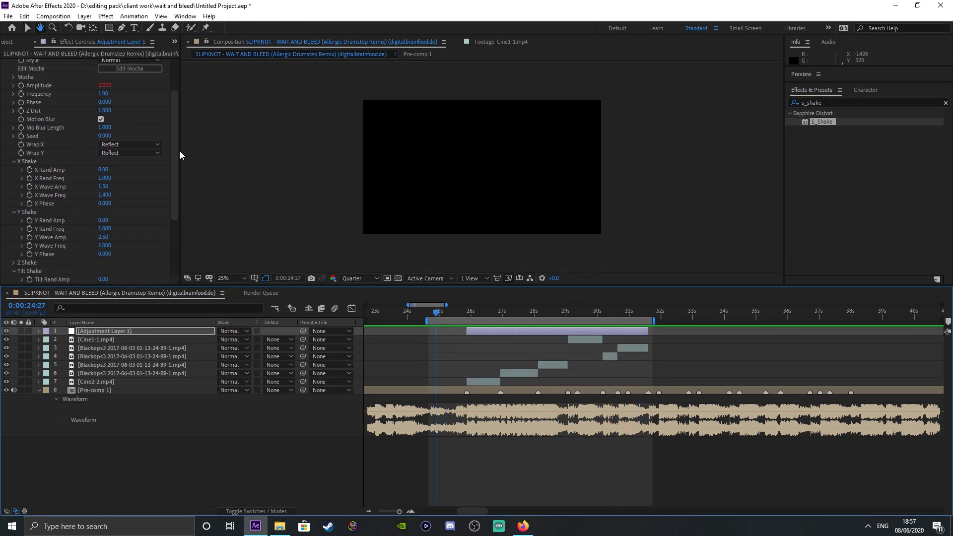
key(comma)
key(period)
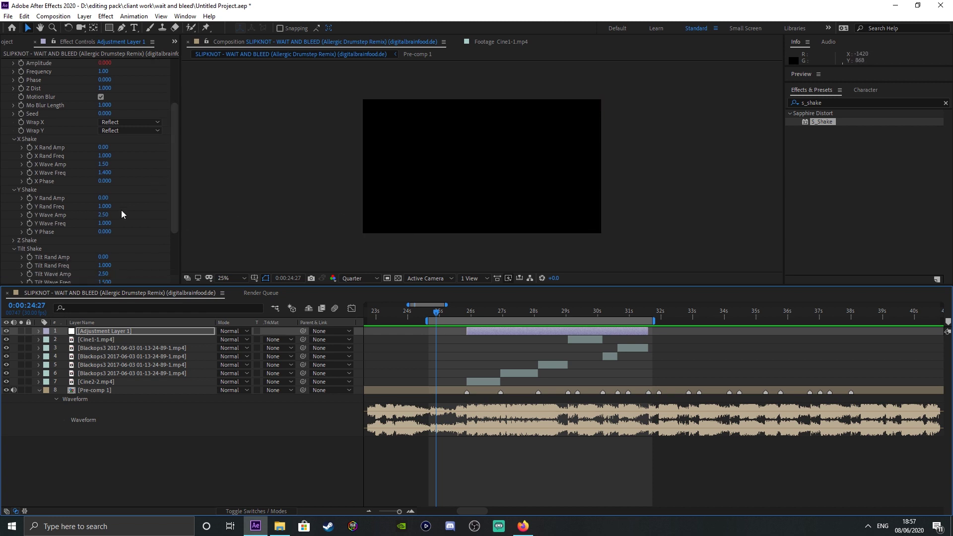
scroll(117, 208, down, 2)
click(105, 201)
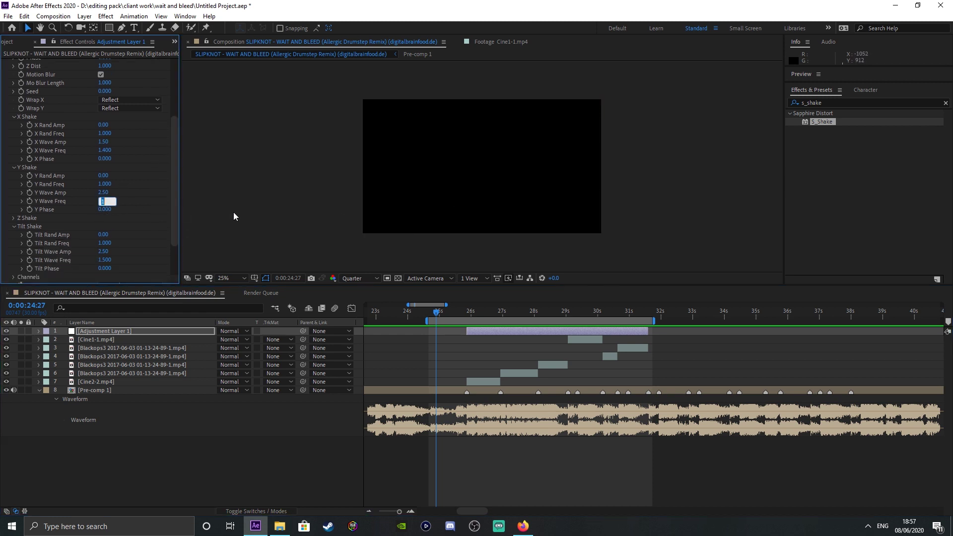
text(1.5)
key(Return)
click(105, 260)
text(2)
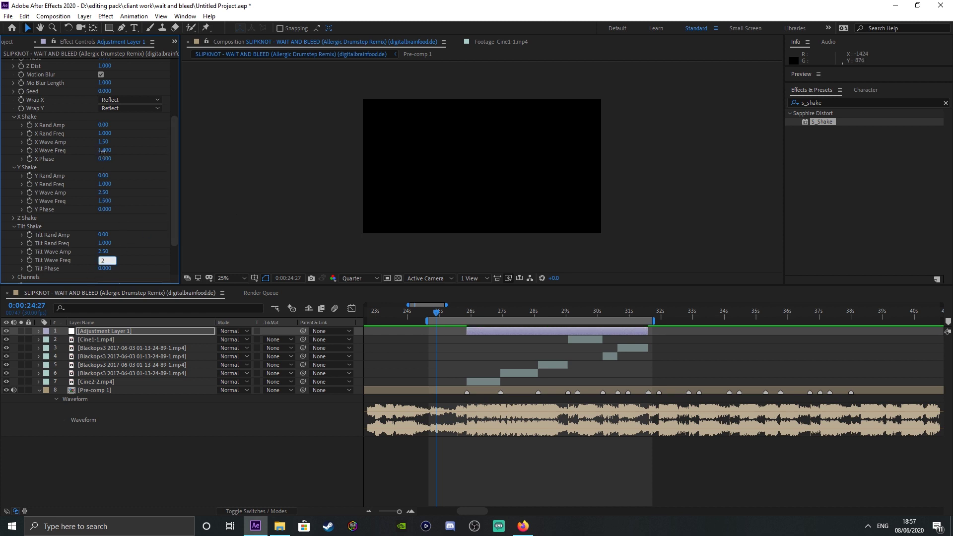
click(104, 150)
text(2)
key(Return)
Preview the faster shake across the clips from 0:00:25:08.
click(448, 317)
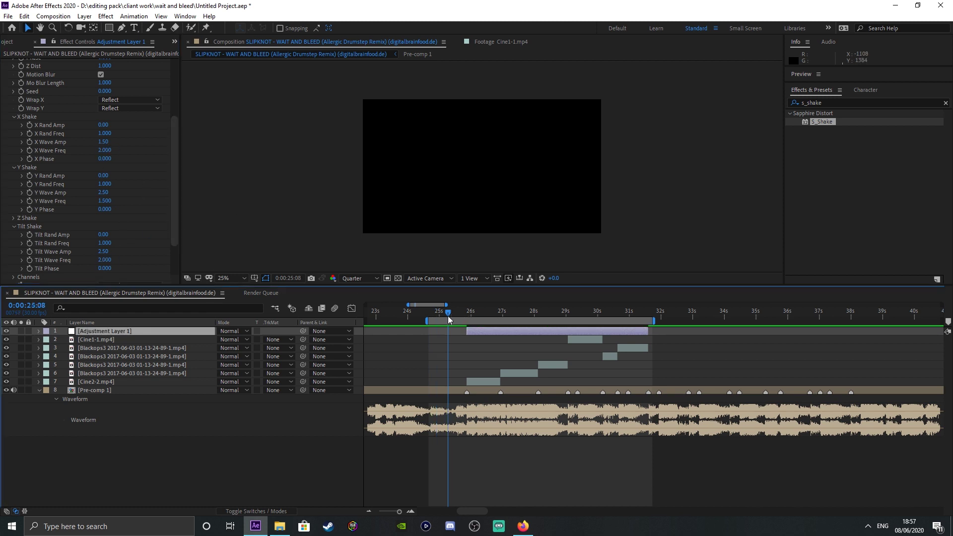
key(space)
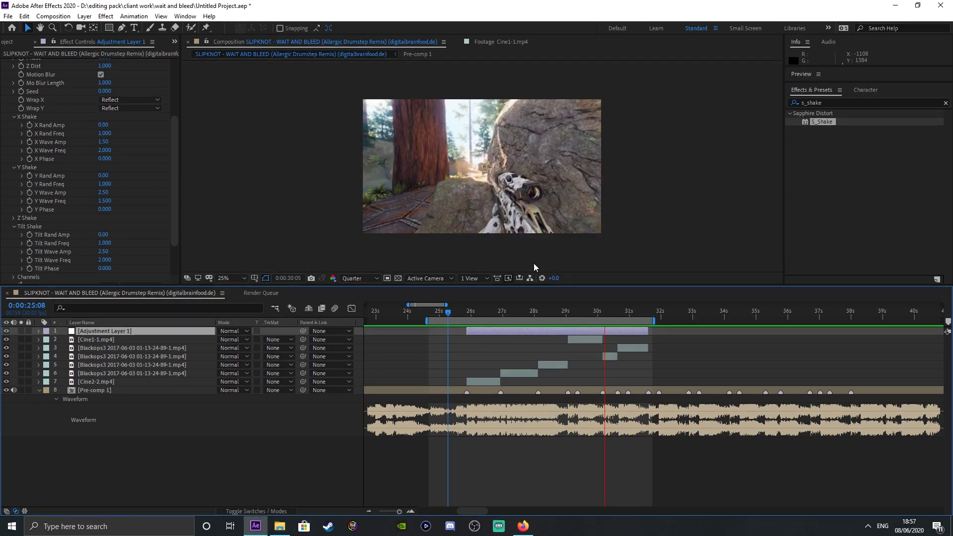
key(space)
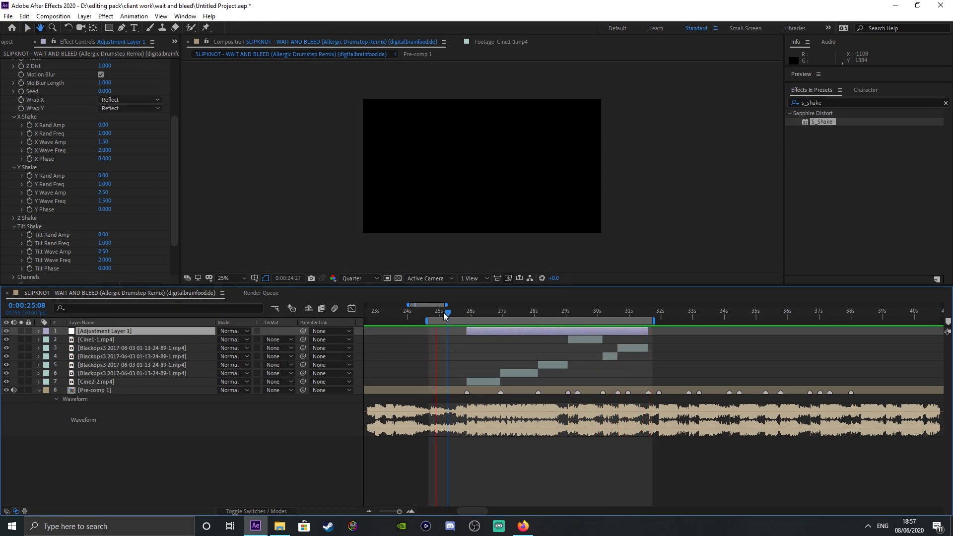
Collapse S_Shake, search the effects for exposure and add two instances of the Color Correction Exposure effect to the adjustment layer.
scroll(7, 99, up, 5)
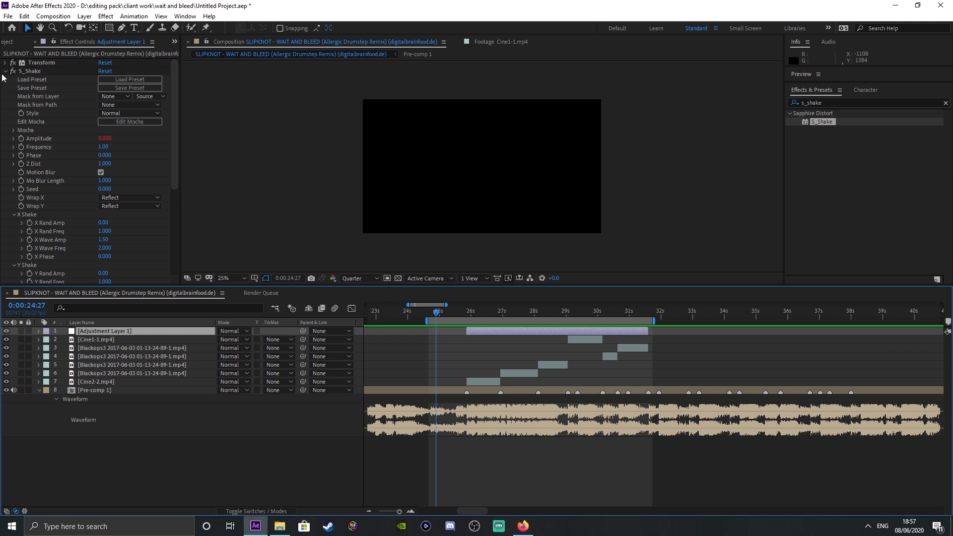
click(5, 71)
click(853, 106)
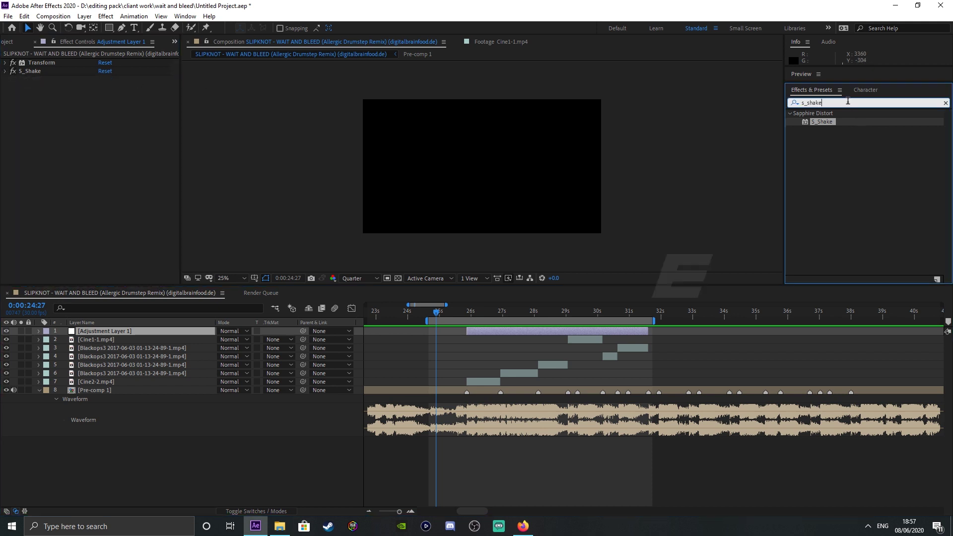
key(BackSpace)
text(exposure)
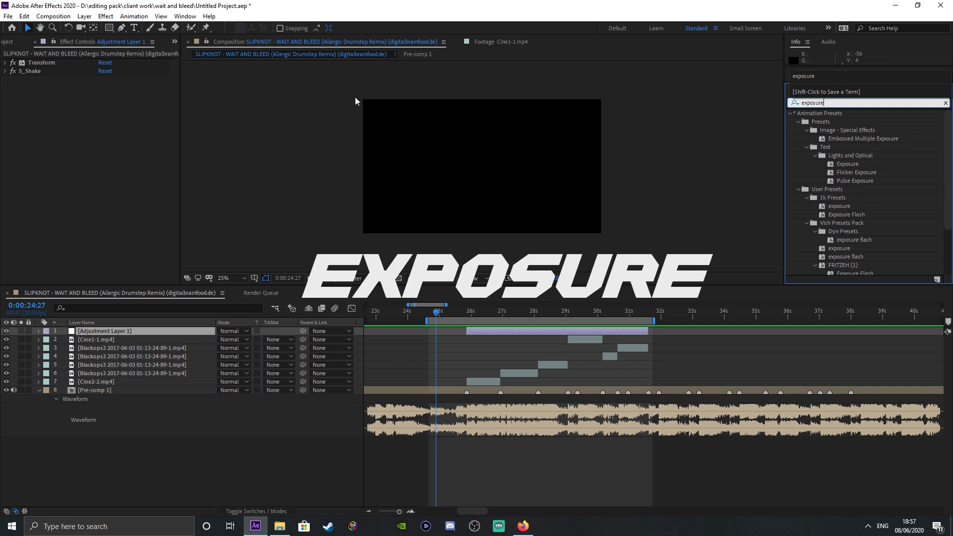
scroll(866, 186, down, 3)
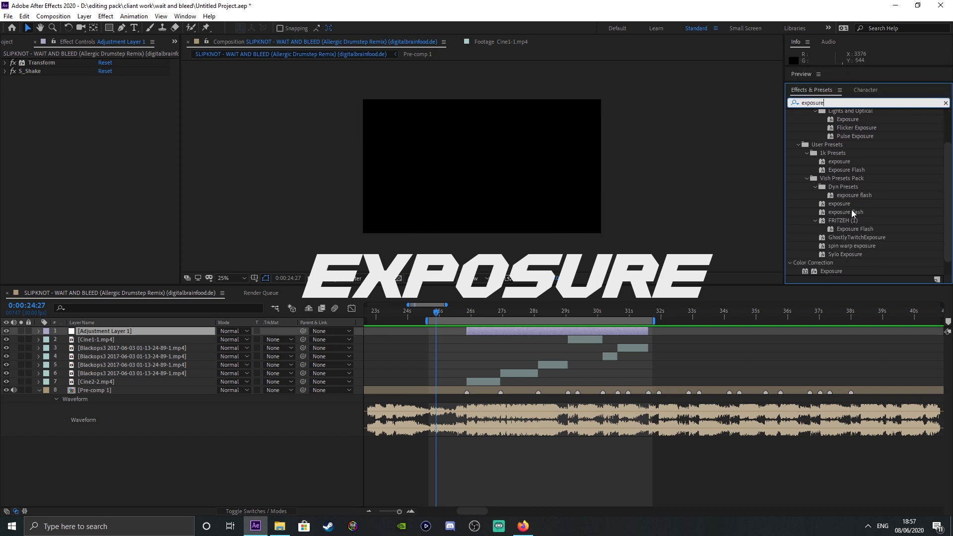
scroll(853, 214, down, 1)
double_click(836, 254)
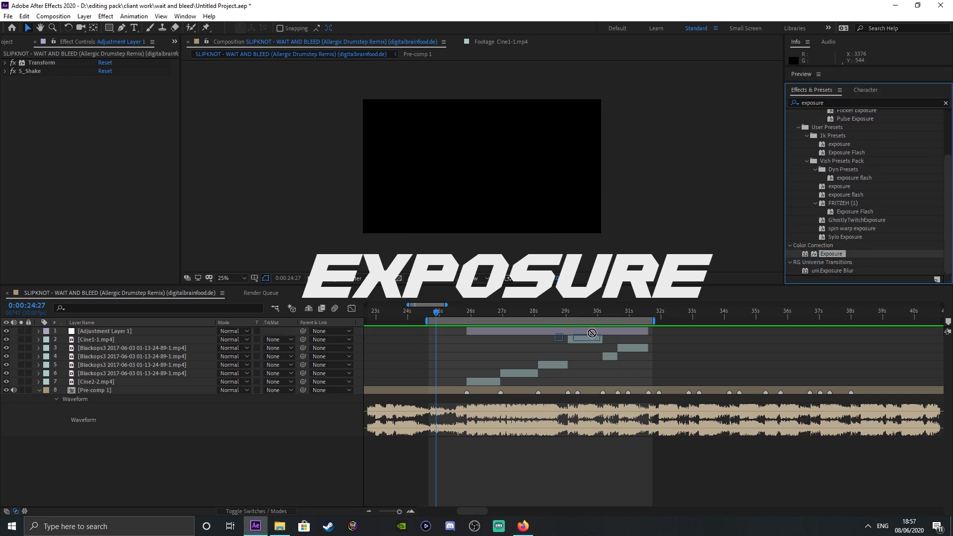
drag(839, 253, 605, 330)
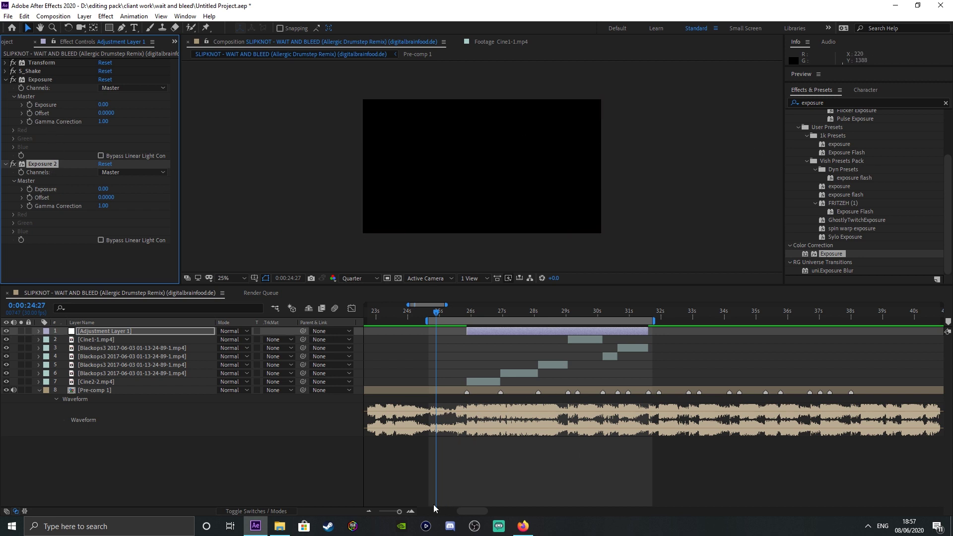
Preview the start of the adjustment layer from 0:00:25:26 to find where the exposure flash fits.
click(411, 512)
click(499, 313)
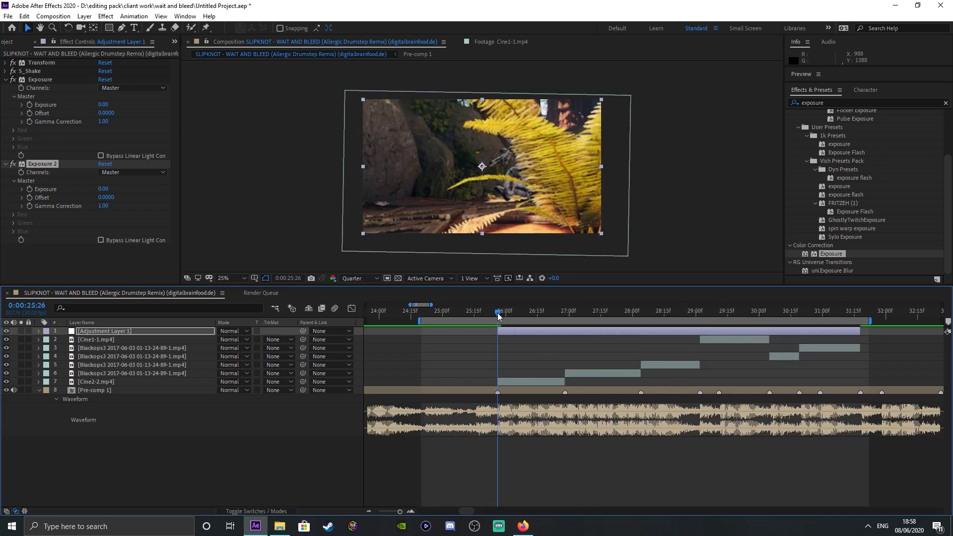
click(410, 512)
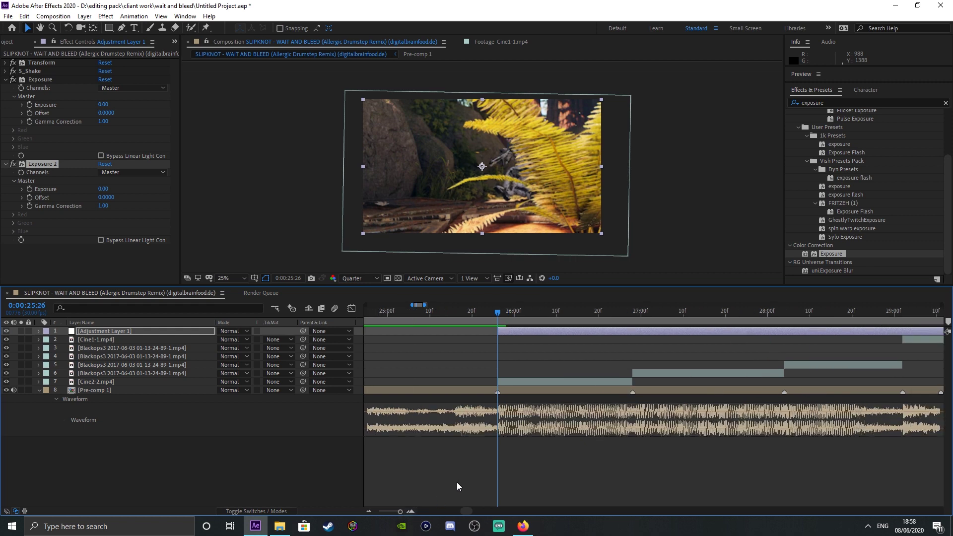
click(365, 507)
click(368, 511)
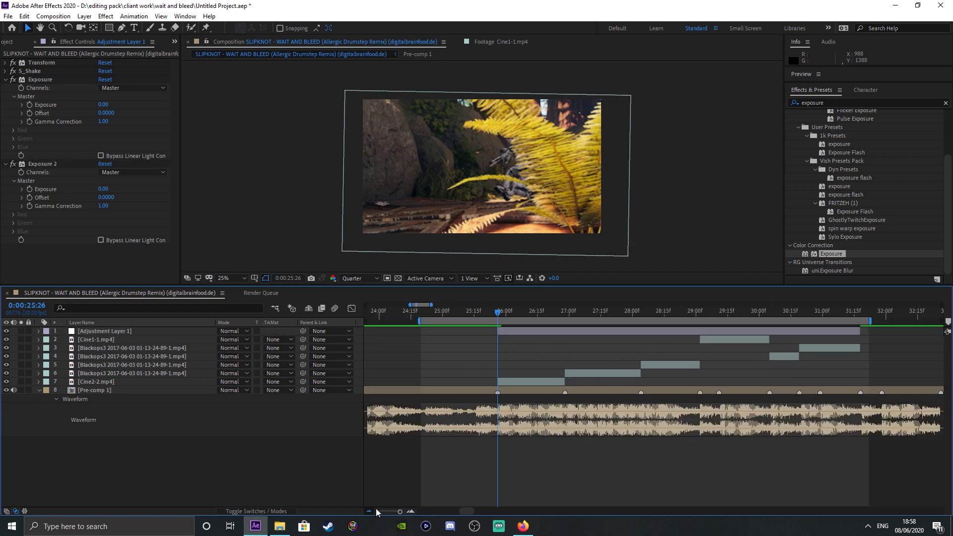
click(368, 511)
click(410, 511)
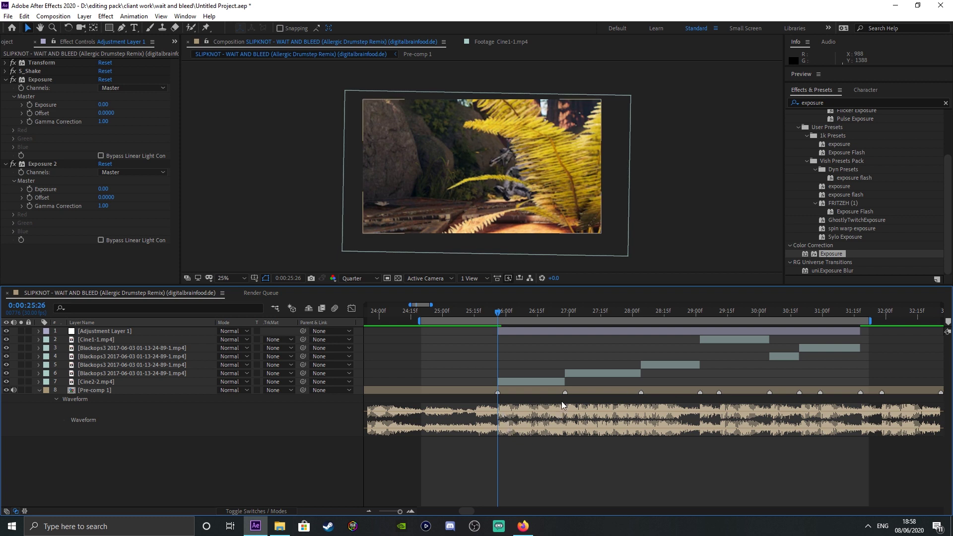
key(space)
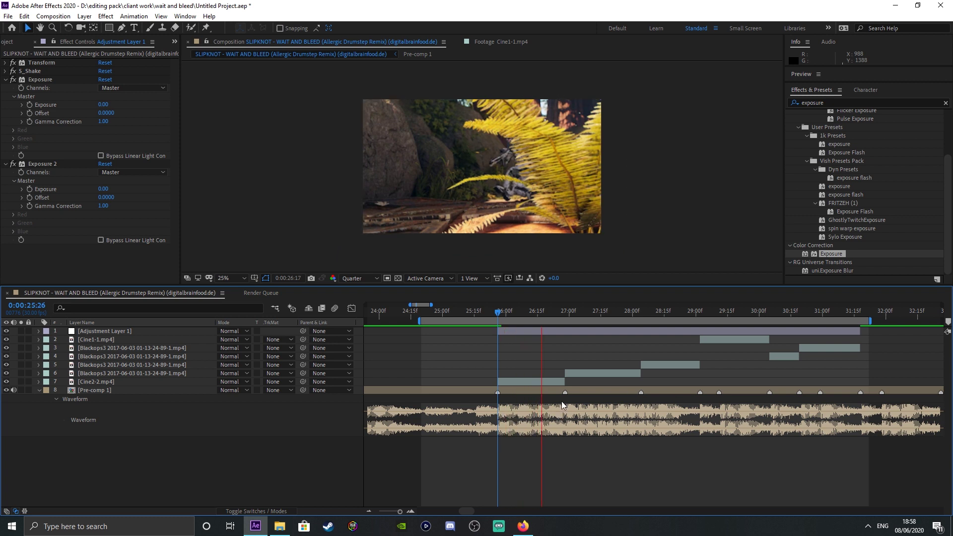
Preview the clips from 0:00:26:06, then place the playhead on the clip cut at 0:00:26:28.
click(564, 313)
key(Home)
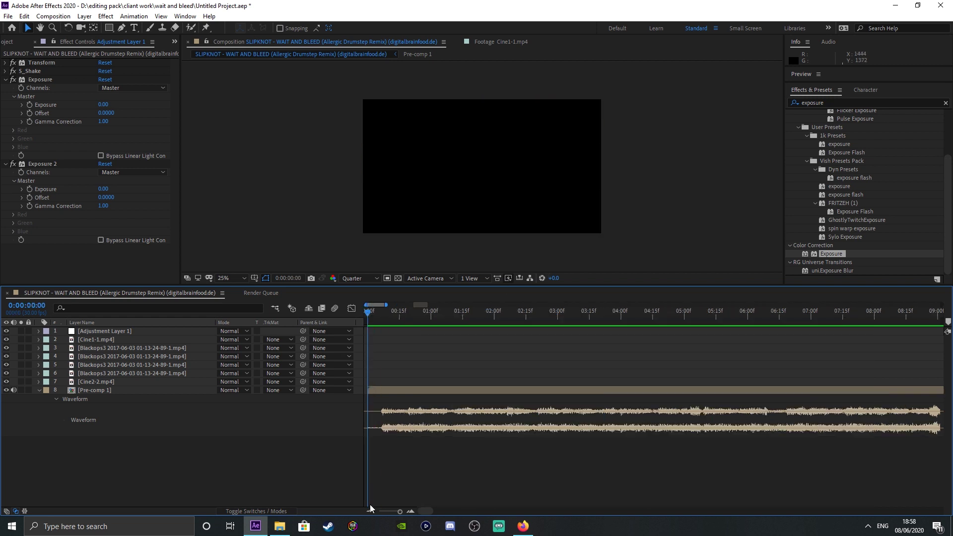
click(368, 511)
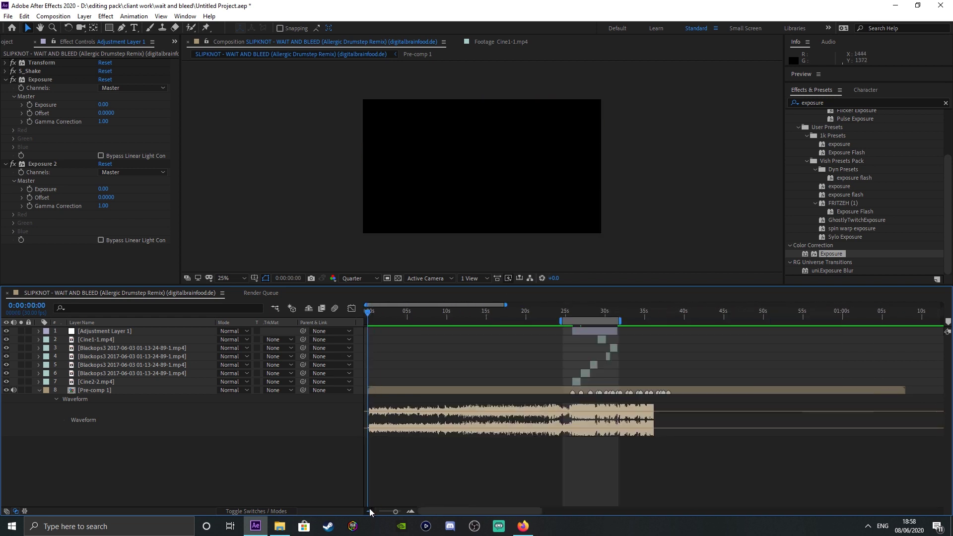
click(470, 310)
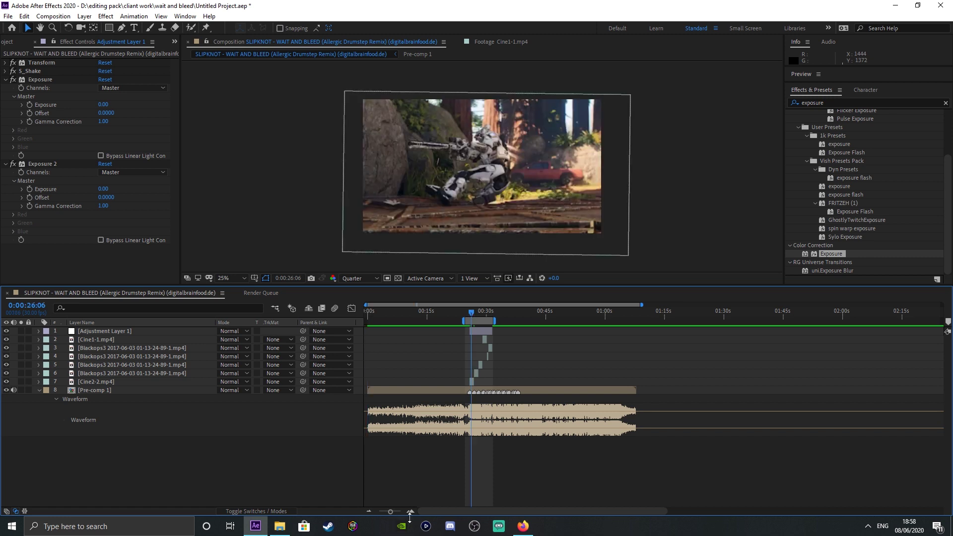
click(410, 511)
click(411, 511)
key(equal)
key(equal)
key(equal)
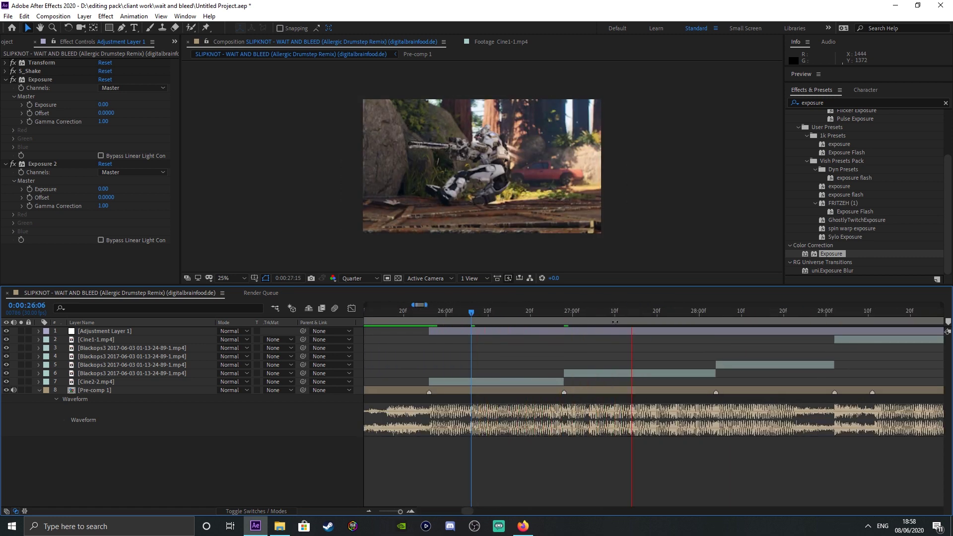
key(space)
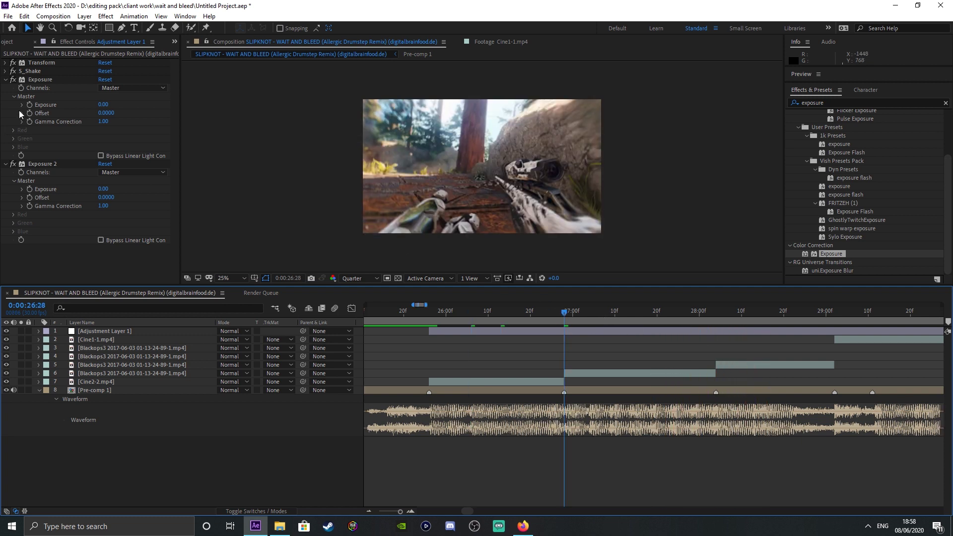
Keyframe the first Exposure effect at 0 on 0:00:26:28 and about -0.93 on 0:00:26:29, and select both keyframes in the timeline.
click(40, 79)
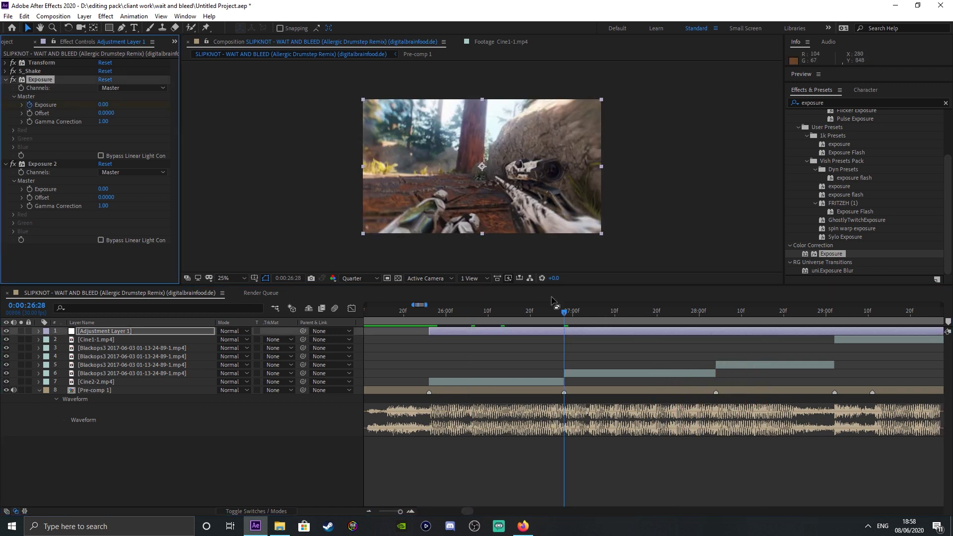
click(566, 314)
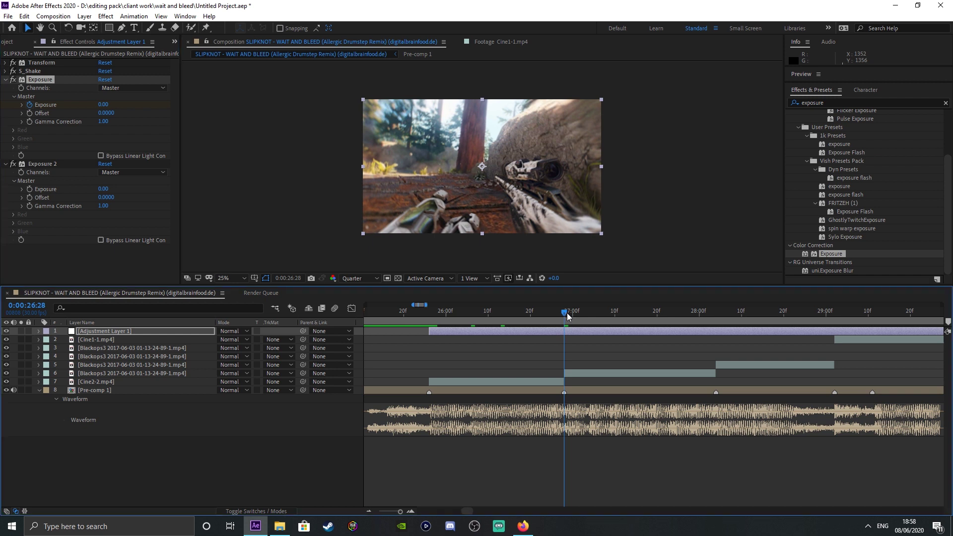
drag(100, 104, 50, 94)
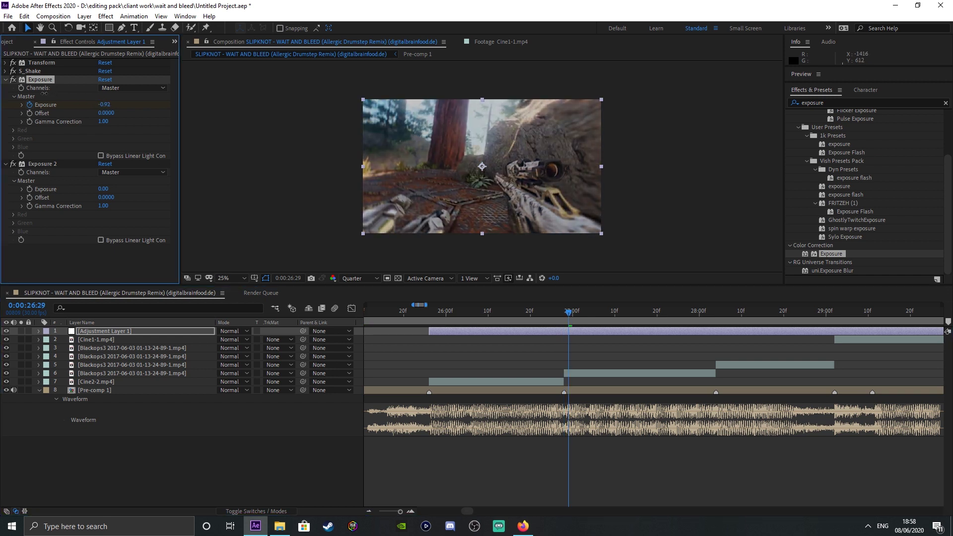
key(u)
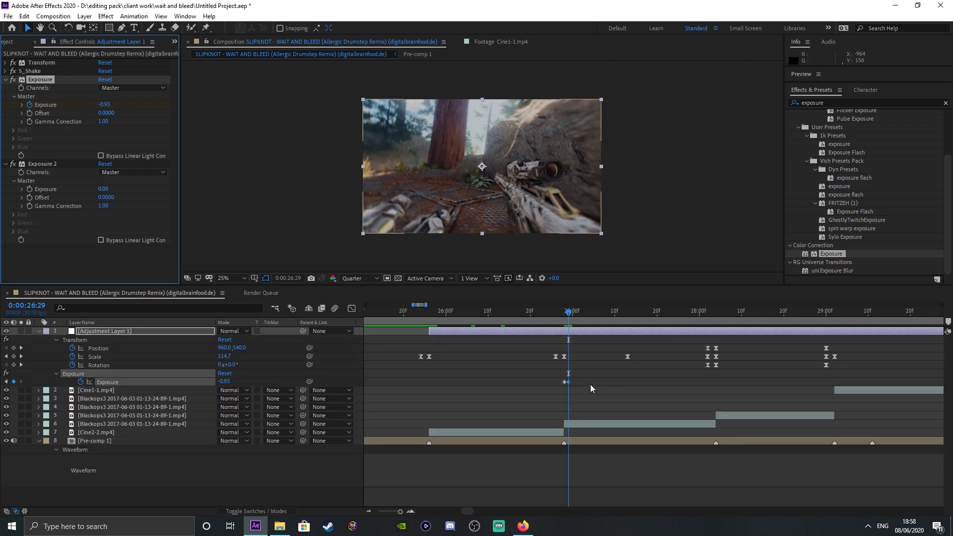
click(563, 382)
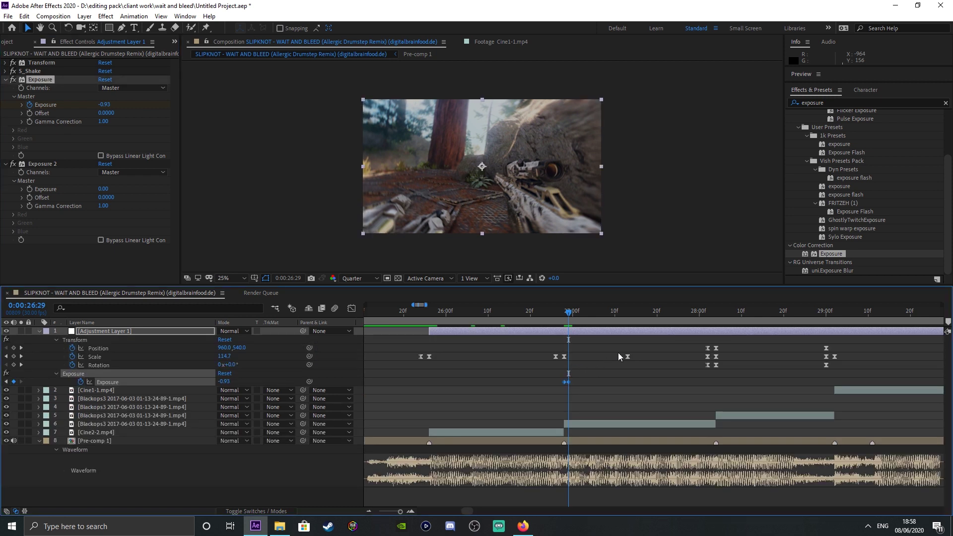
click(588, 313)
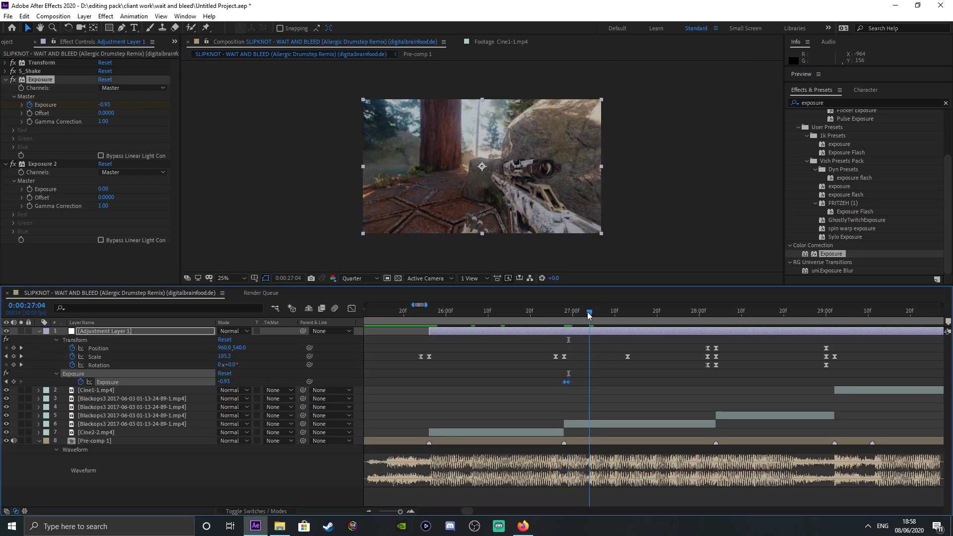
key(ctrl+v)
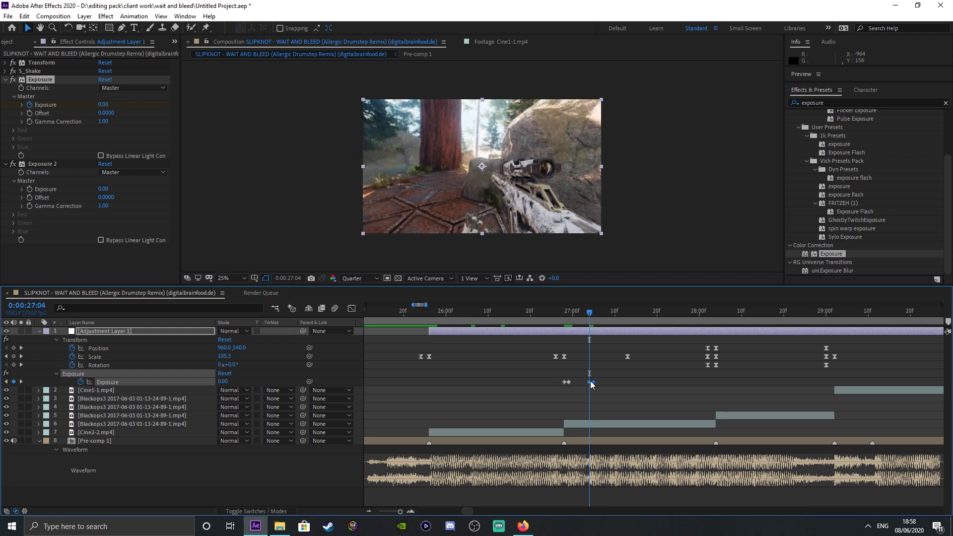
key(ctrl+z)
Paste copies of the Exposure keyframe pair at about 0:00:27:03 and 0:00:27:08, ending with the playhead at 0:00:27:13.
drag(602, 314, 629, 327)
key(ctrl+v)
key(ctrl+v)
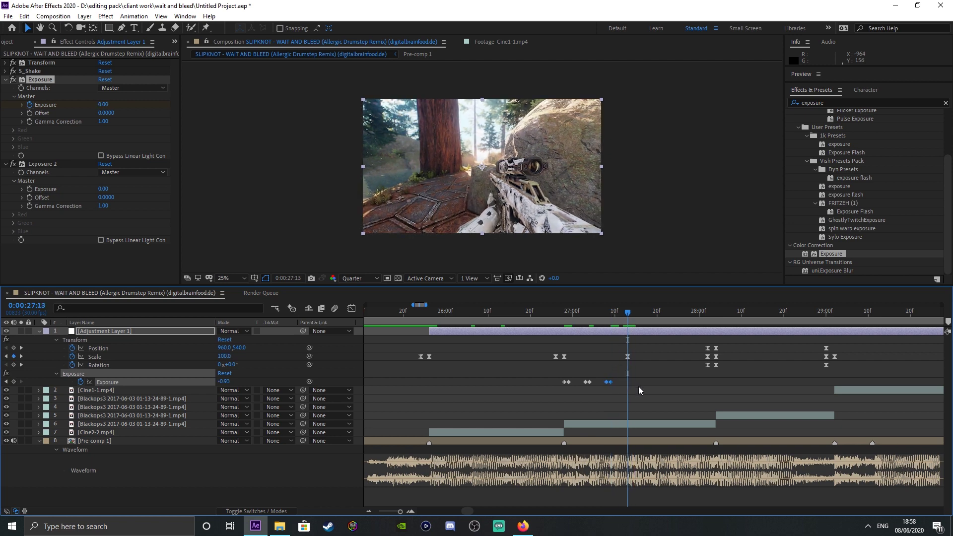
Paste the Exposure keyframe pair at 0:00:27:13, 0:00:27:18, 0:00:27:23 and 0:00:27:28, shifting each pasted pair about one frame earlier.
drag(629, 382, 625, 382)
drag(629, 317, 648, 328)
key(ctrl+v)
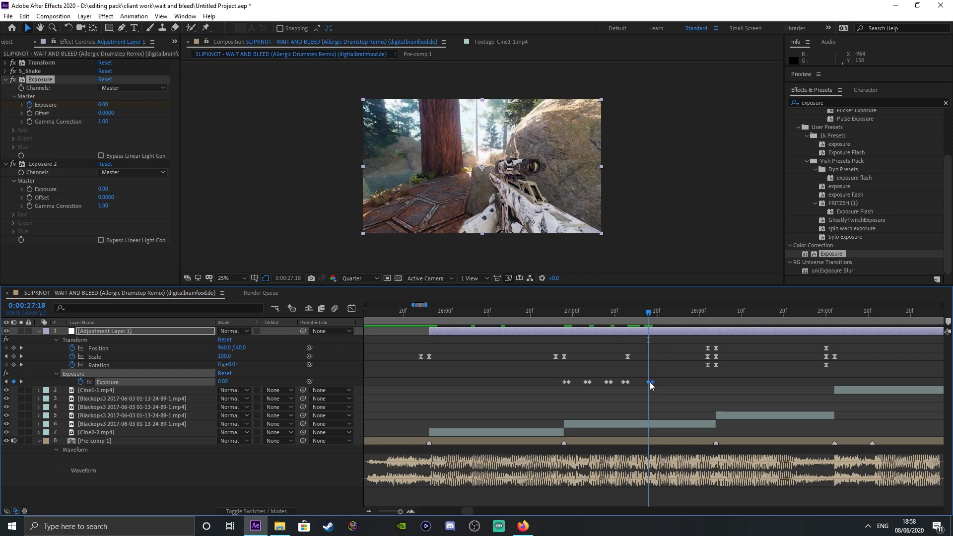
drag(650, 383, 646, 382)
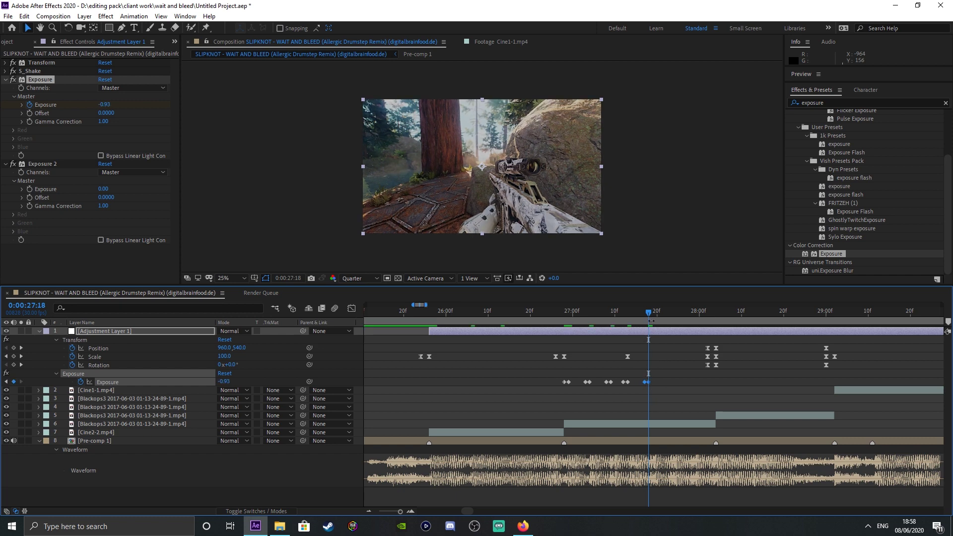
drag(650, 321, 672, 326)
key(ctrl+v)
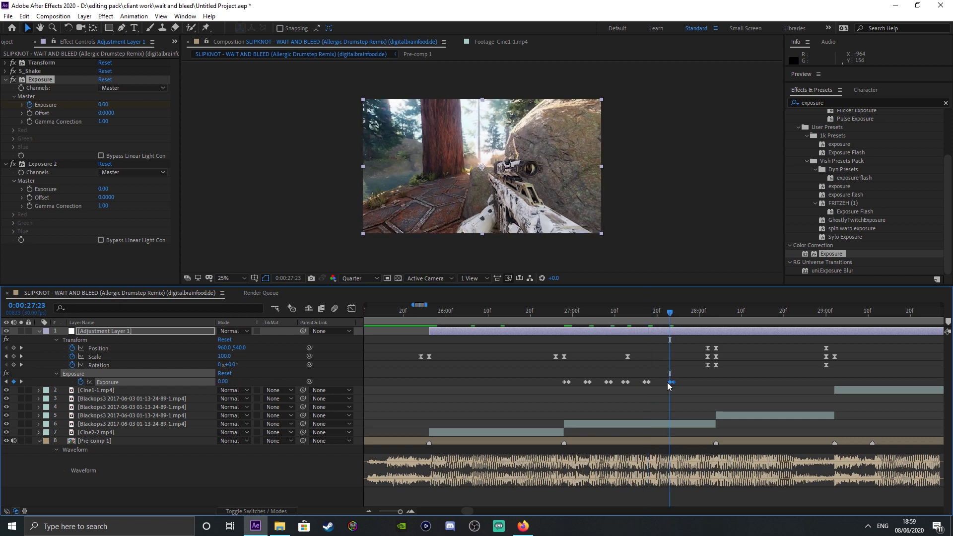
drag(668, 386, 666, 385)
click(686, 324)
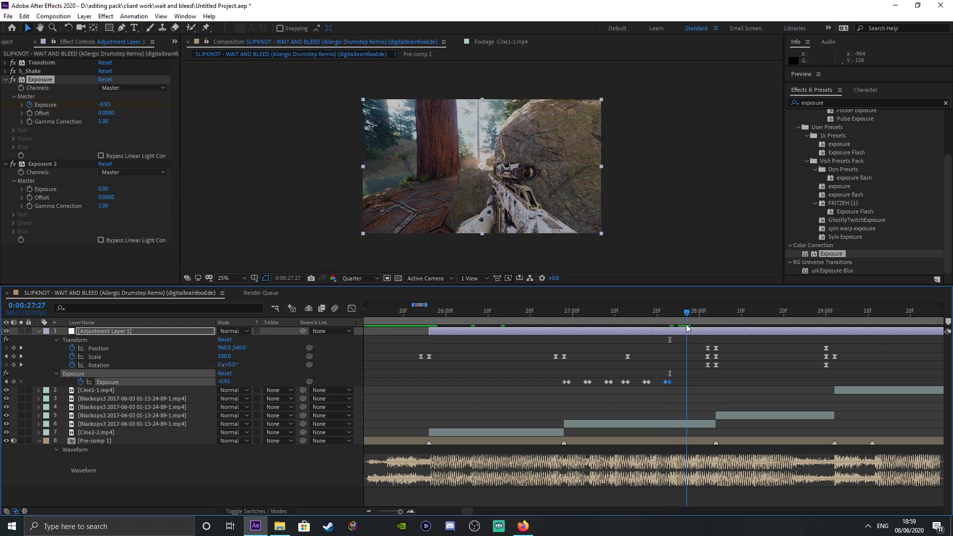
click(690, 325)
key(ctrl+v)
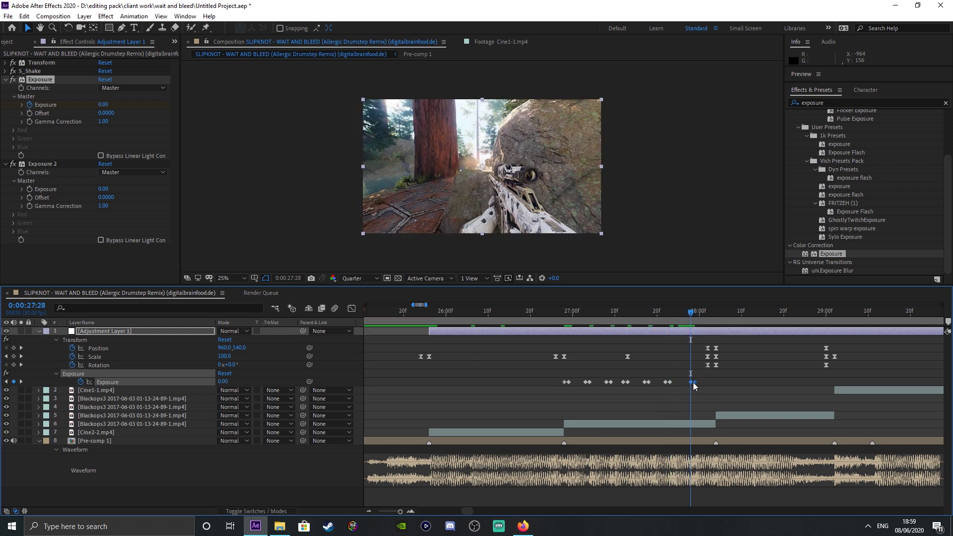
drag(692, 383, 689, 384)
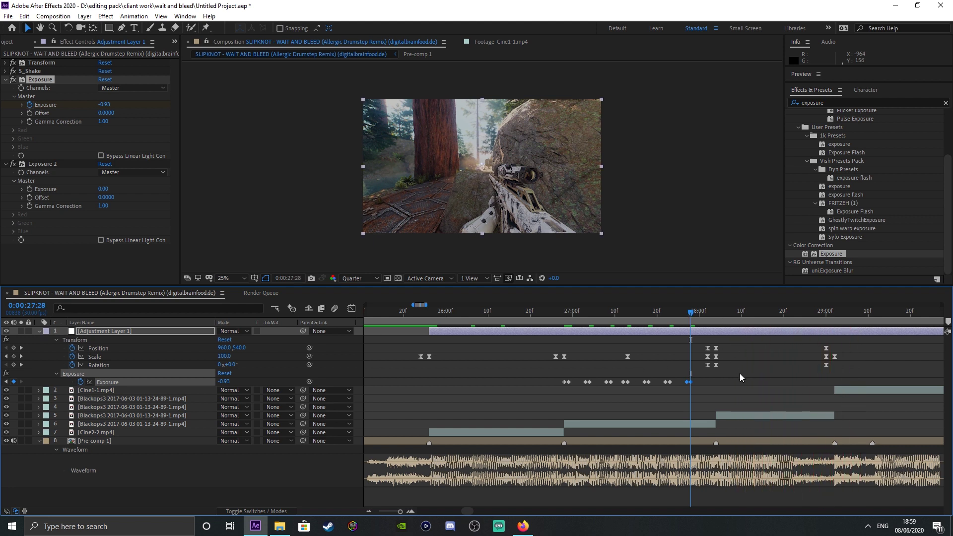
Apply Easy Ease to all keyframes of the first Exposure effect and collapse the adjustment layer's properties.
drag(736, 373, 531, 404)
key(F9)
click(39, 330)
Keyframe Exposure 2 at 0 on 0:00:28:04 and 0.8 on 0:00:28:05, and shift the pair one frame earlier.
drag(582, 317, 715, 316)
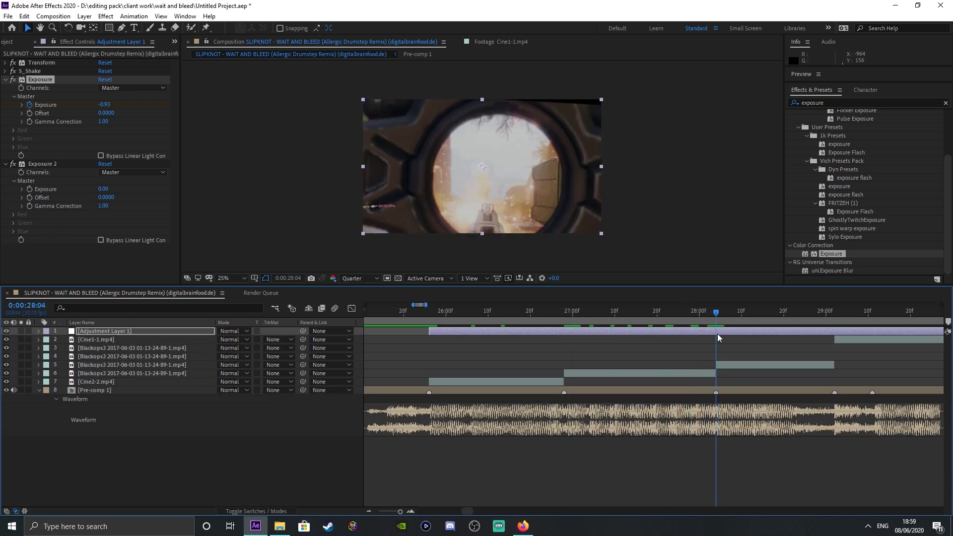
click(28, 194)
click(720, 317)
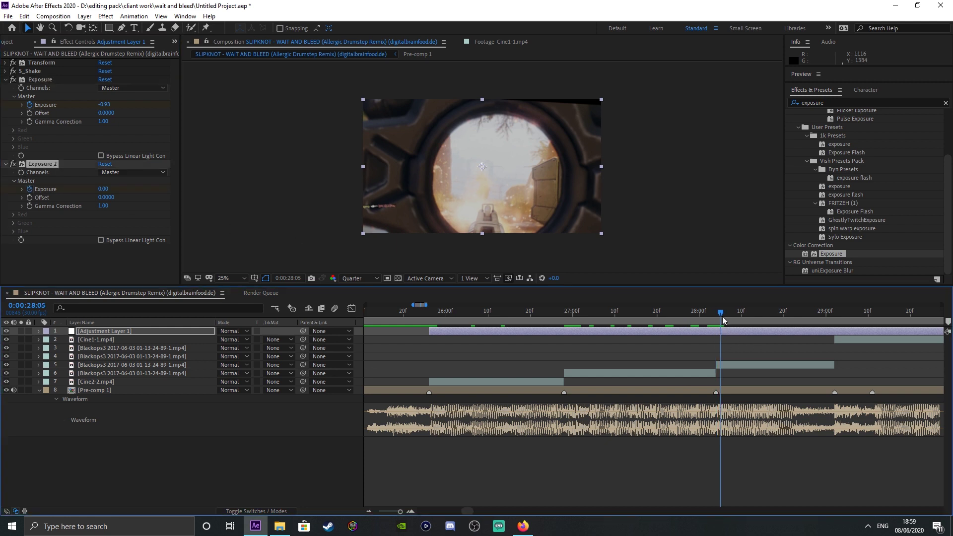
click(103, 188)
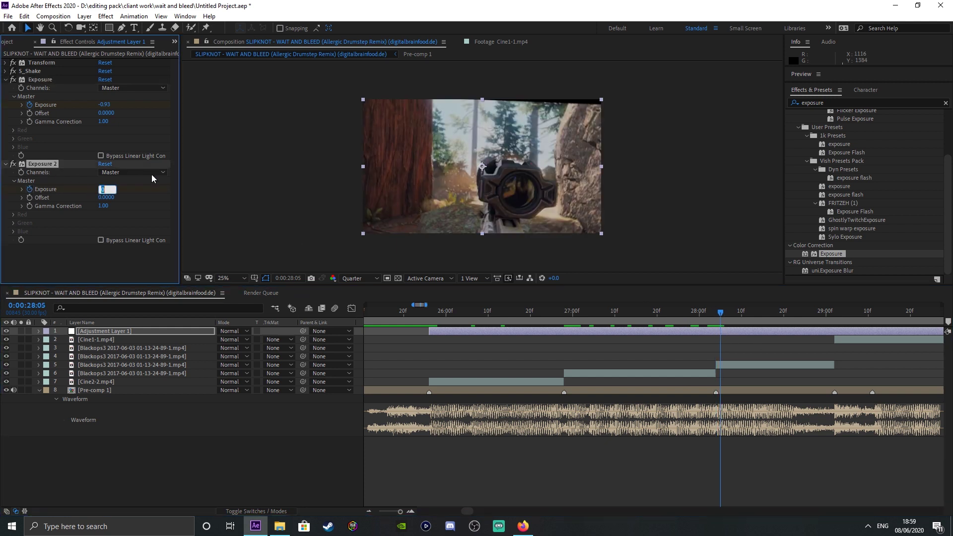
text(.8)
key(Return)
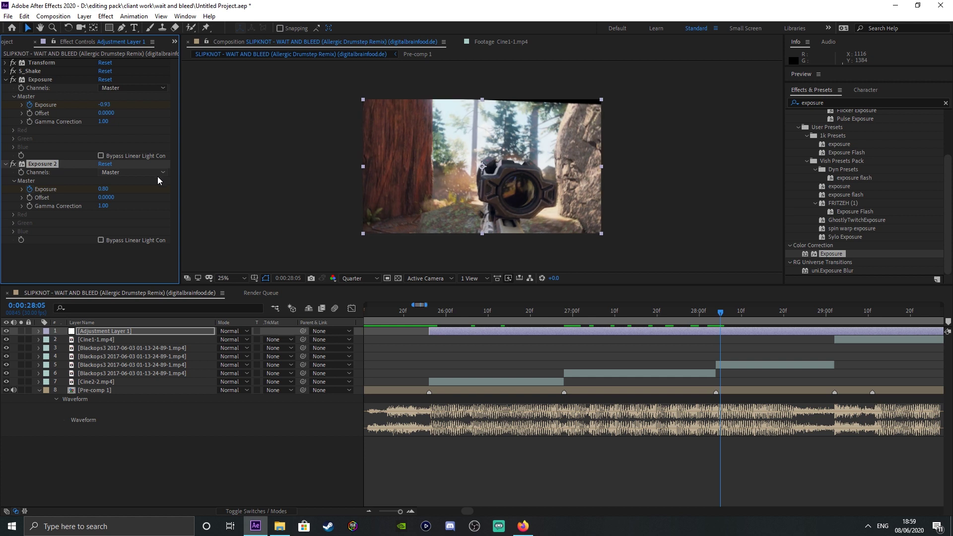
key(u)
click(717, 399)
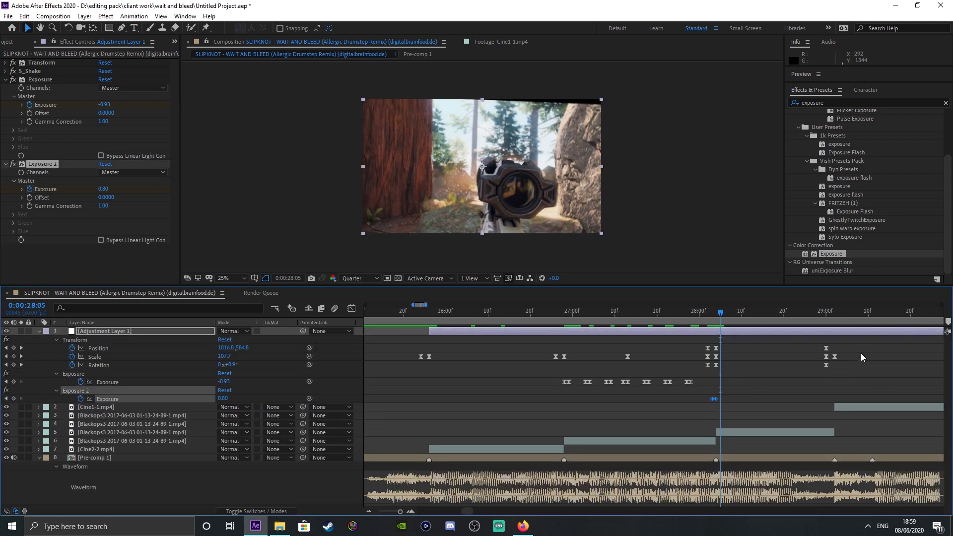
Keyframe Exposure 2 at 0 on the clip cut at 0:00:29:02.
scroll(713, 410, right, 6)
drag(591, 320, 619, 325)
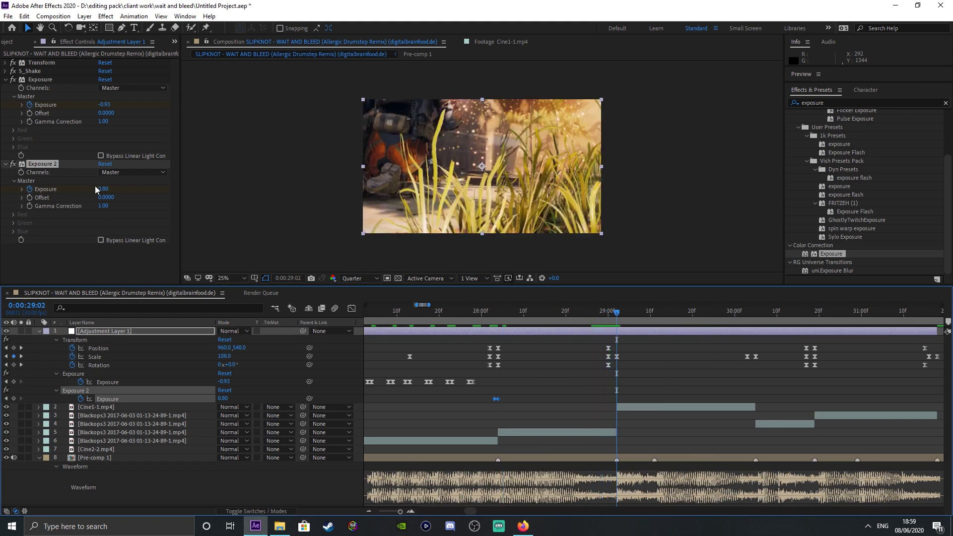
click(498, 318)
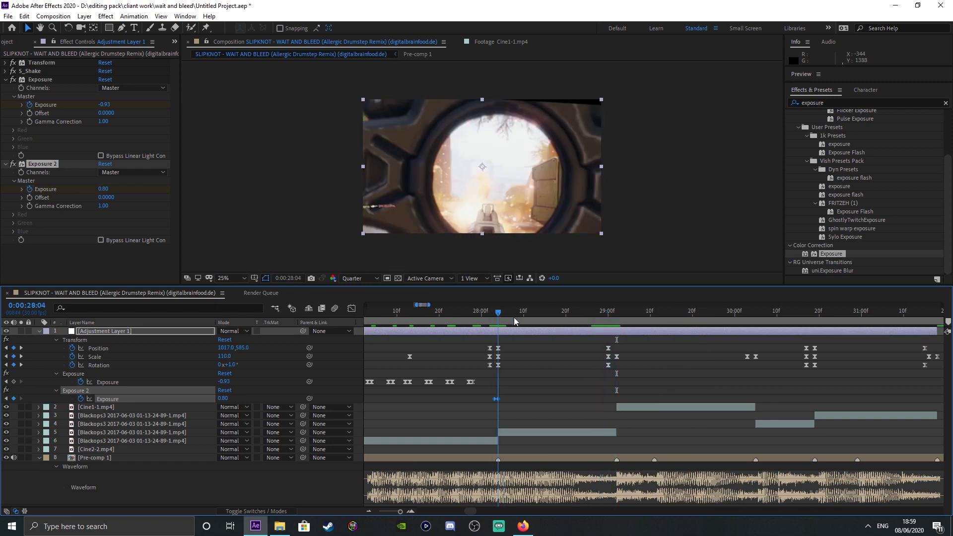
drag(514, 321, 616, 327)
click(104, 189)
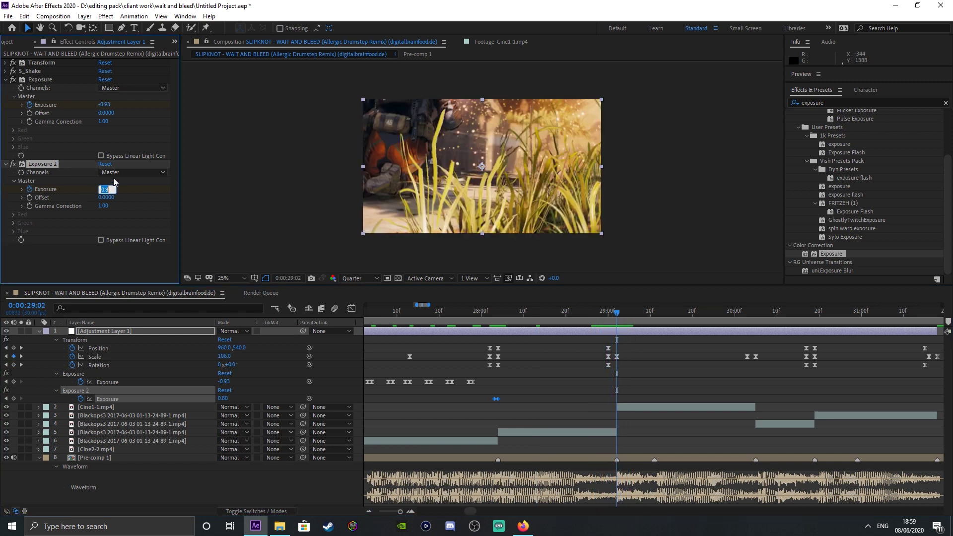
text(0)
key(Return)
Copy the three Exposure 2 keyframes and paste them at the clip cut starting at about 0:00:30:18.
drag(671, 387, 470, 403)
scroll(719, 392, right, 5)
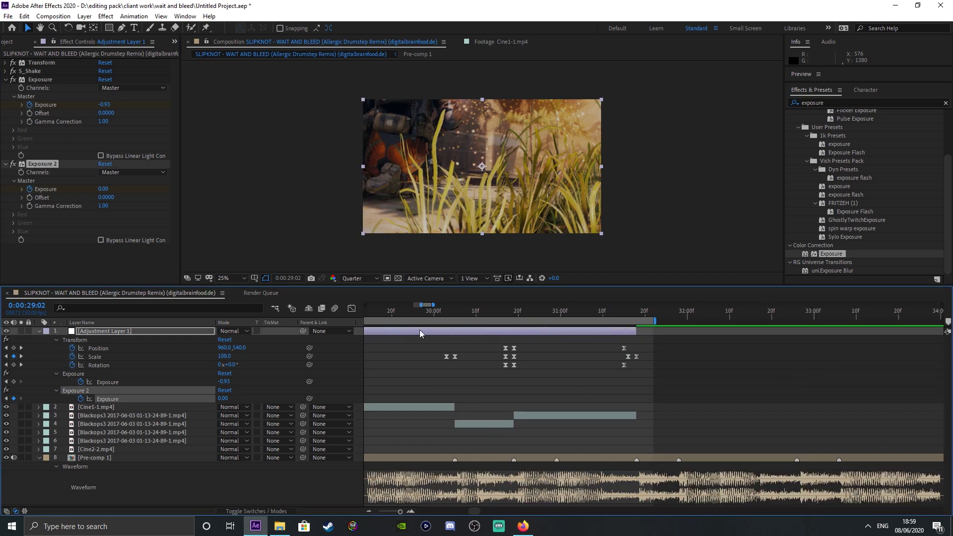
key(k)
key(k)
key(k)
key(k)
key(k)
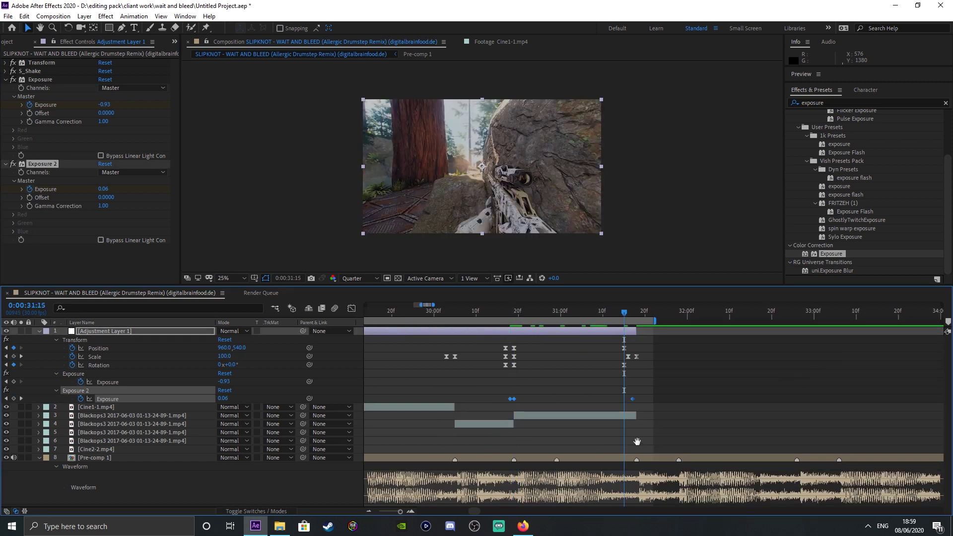
Preview the edit from 0:00:25:12 to check the exposure flicker across the clips.
scroll(637, 441, left, 10)
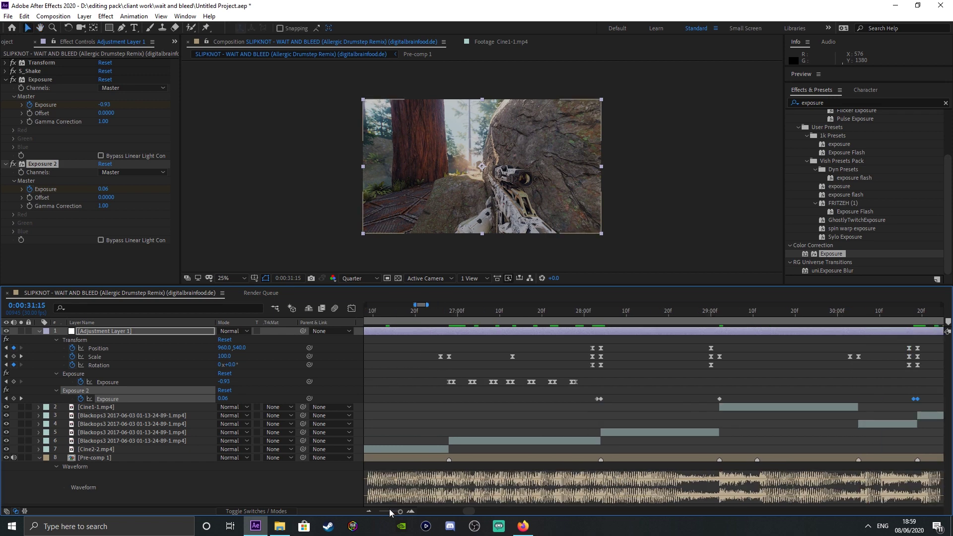
click(368, 512)
click(453, 311)
key(space)
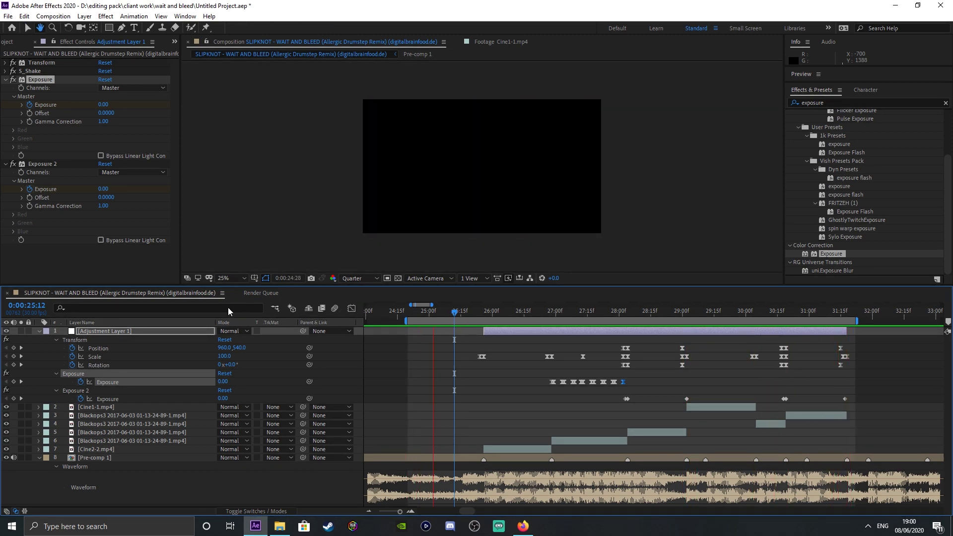
key(ctrl+shift+Left)
key(ctrl+Left)
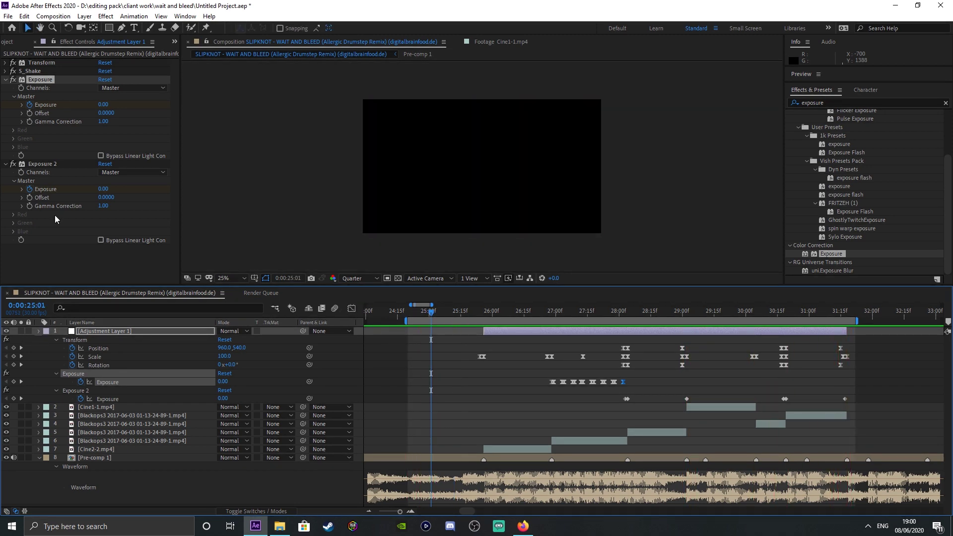
Collapse the adjustment layer's keyframed properties and both Exposure effects.
key(u)
click(5, 163)
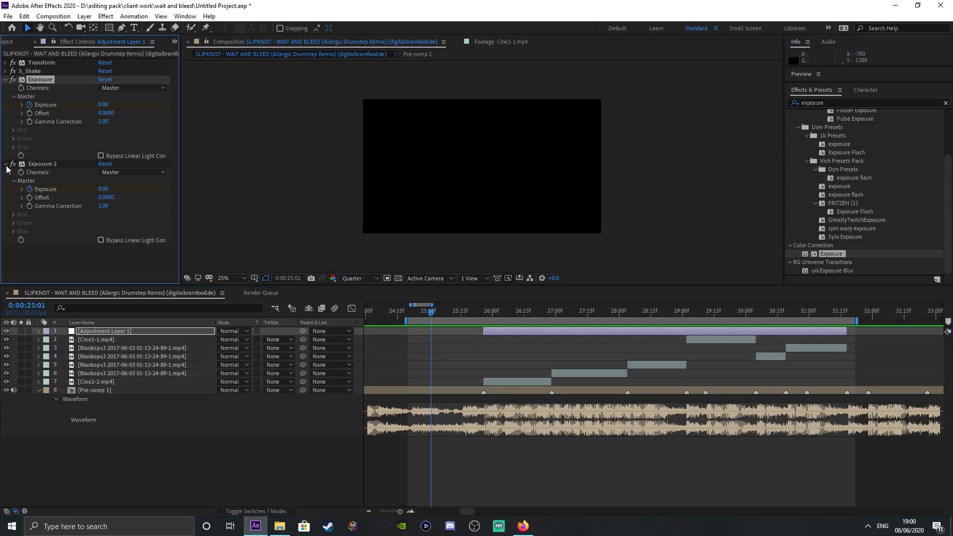
click(5, 80)
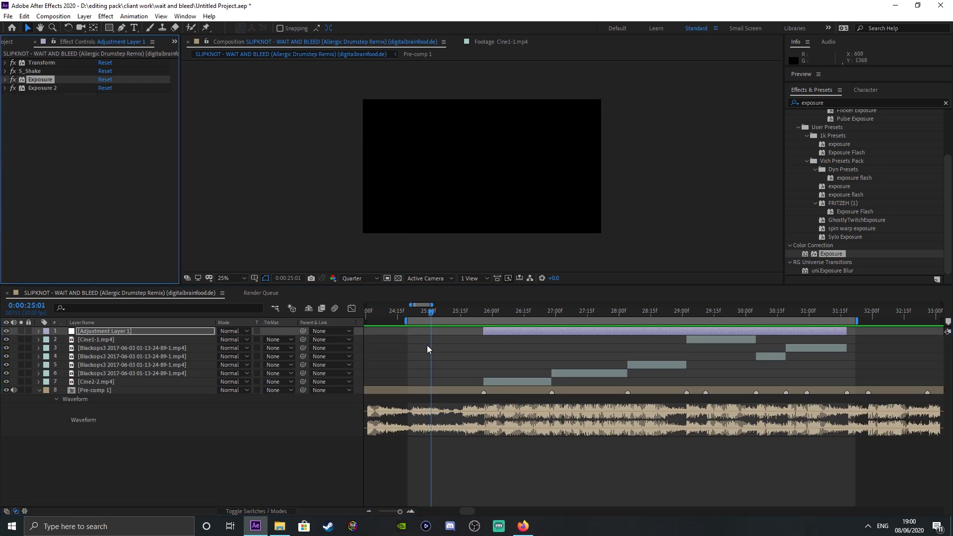
Place the playhead at 0:00:26:25, search the effects for S_Shake and add a second one to the adjustment layer.
drag(479, 319, 569, 319)
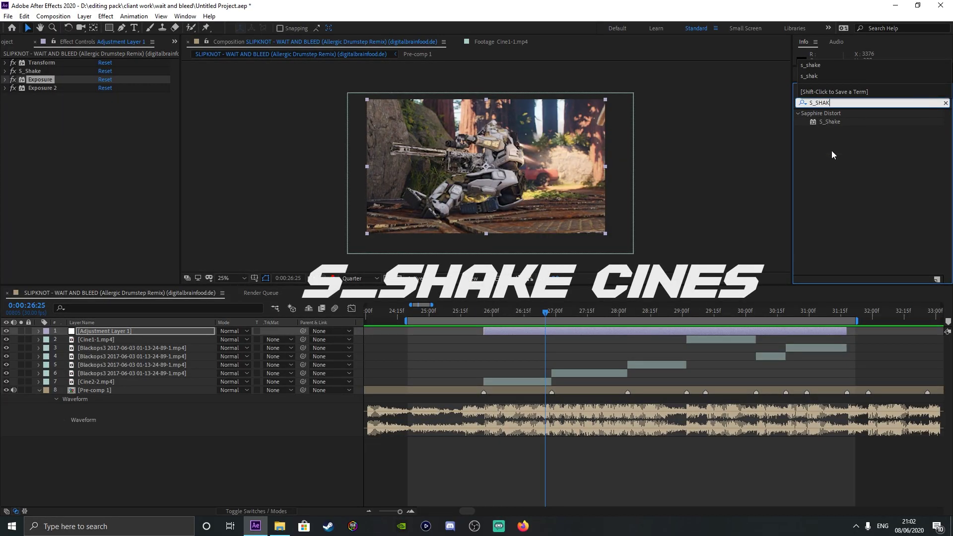
click(854, 180)
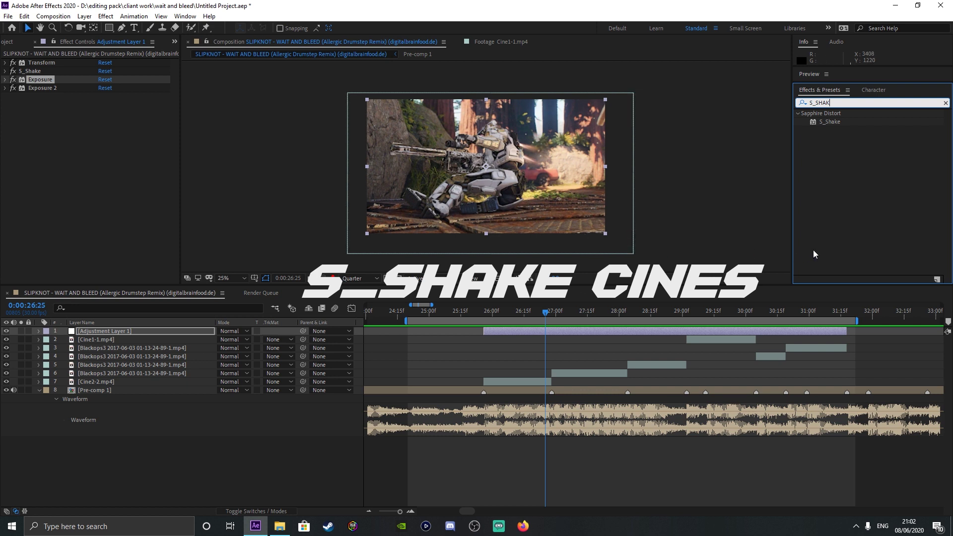
drag(829, 122, 83, 155)
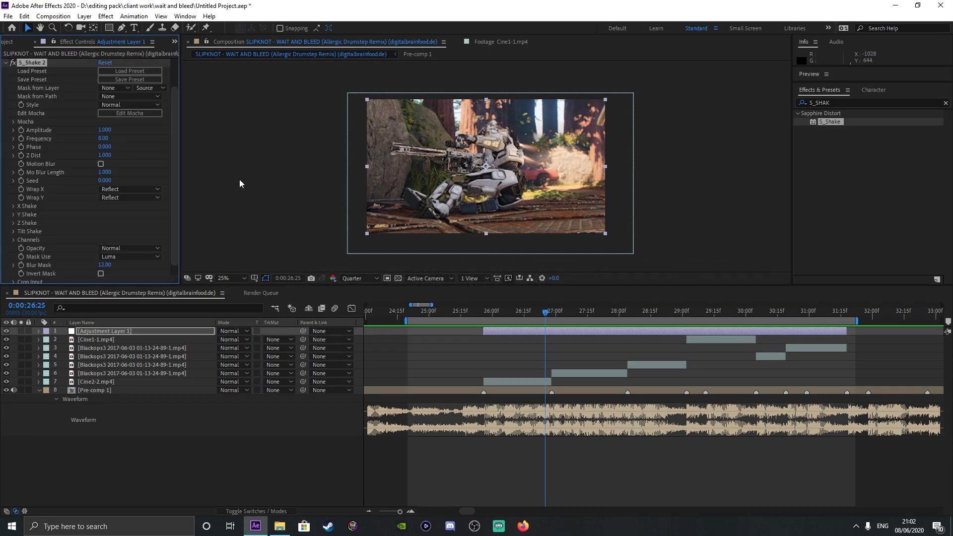
Set the Frequency of S_Shake 2 to 1 while viewer refresh is temporarily disabled.
key(Caps_Lock)
click(102, 138)
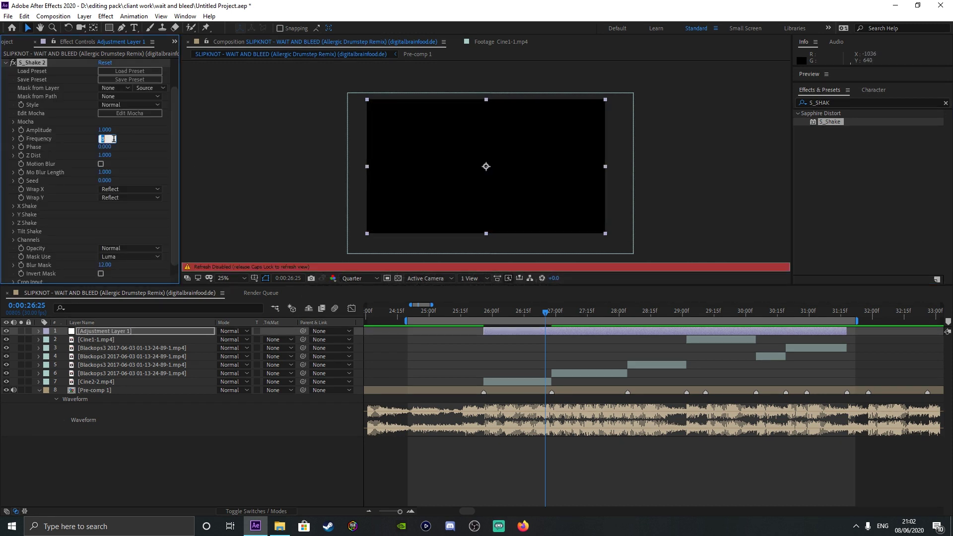
text(1)
key(Return)
key(Caps_Lock)
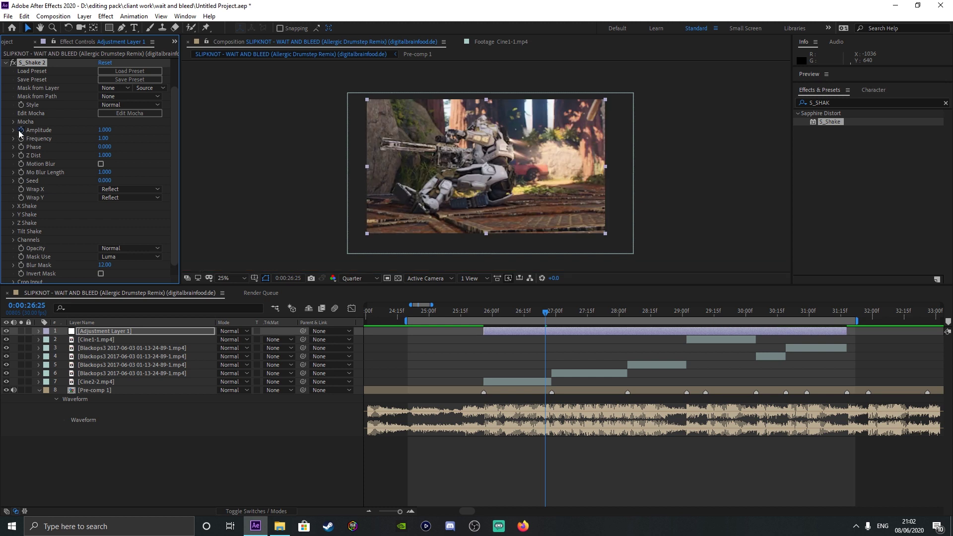
Give S_Shake 2's Amplitude the expression linear(effect("Transform")("Scale"),100,108,0,1), linked to the Transform Scale, and collapse the layer.
alt+click(20, 130)
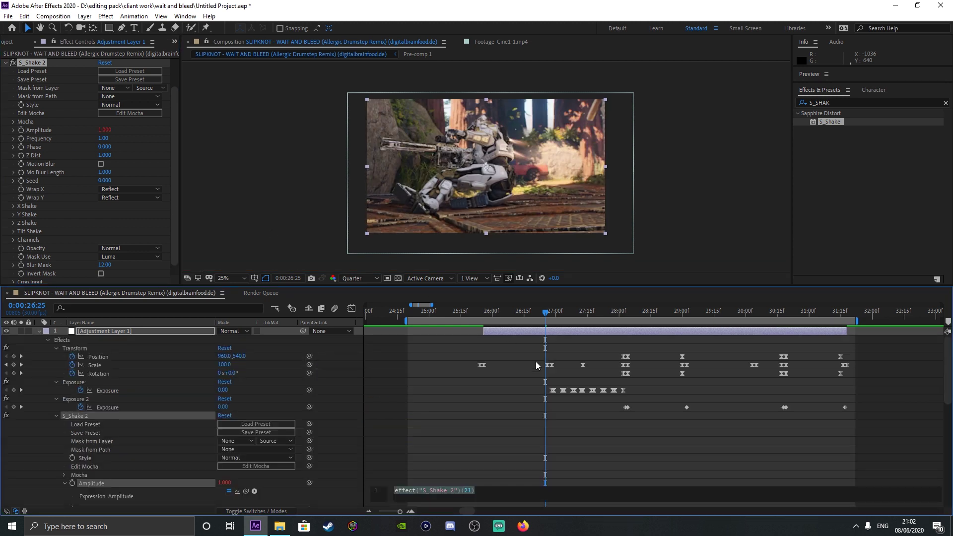
text(liner)
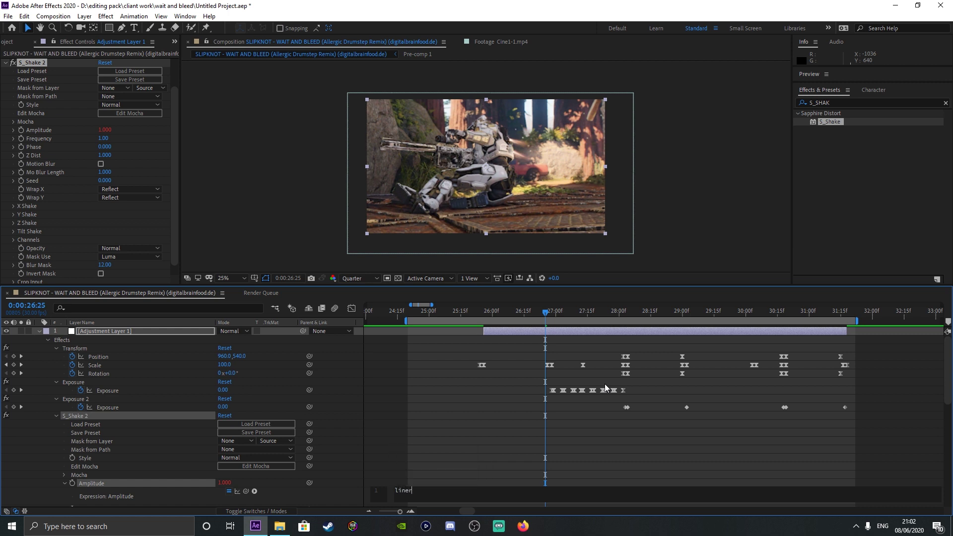
key(BackSpace)
key(Down)
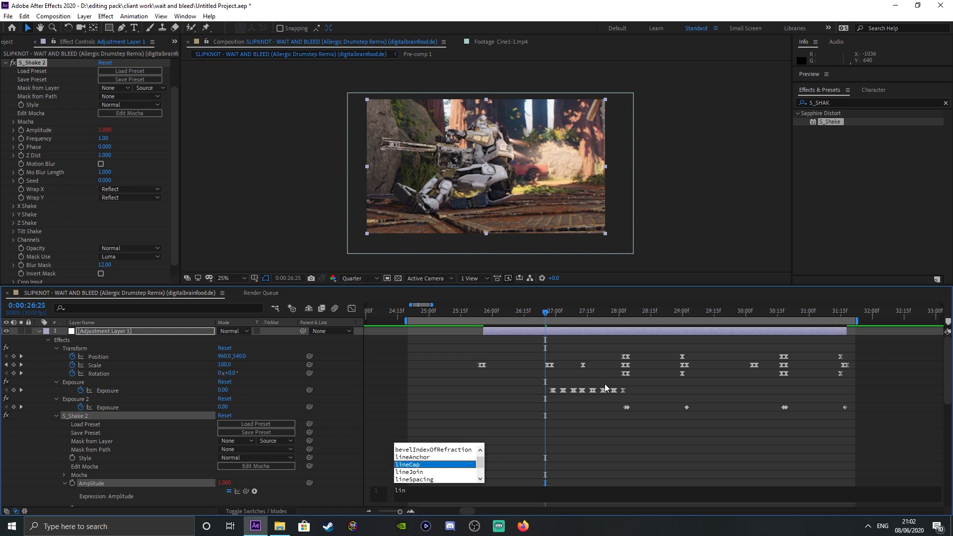
key(BackSpace)
key(Down)
key(Down)
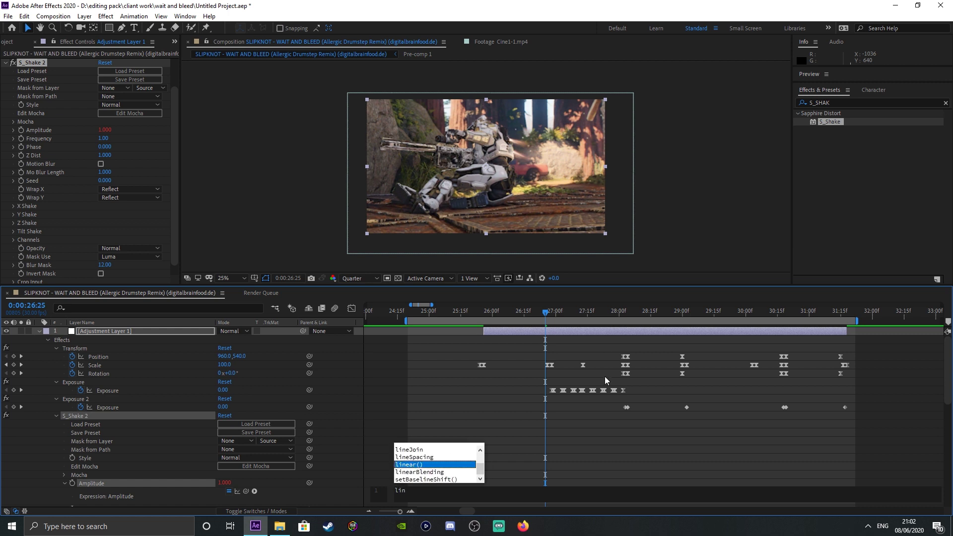
click(433, 465)
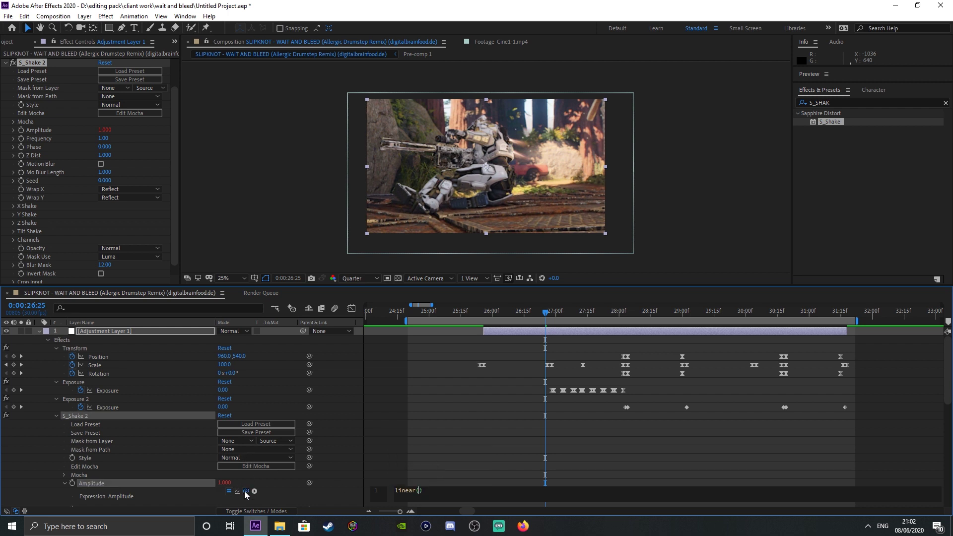
drag(245, 490, 102, 365)
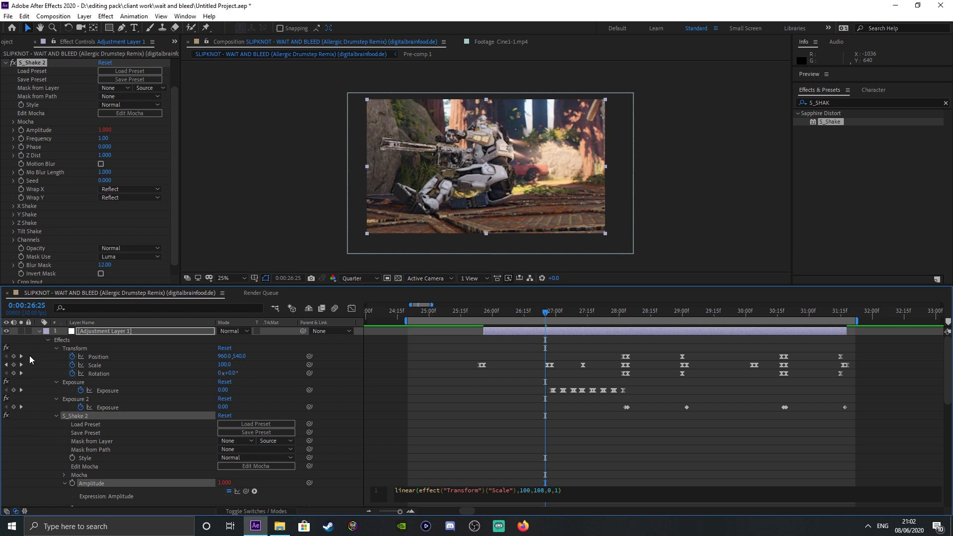
click(39, 331)
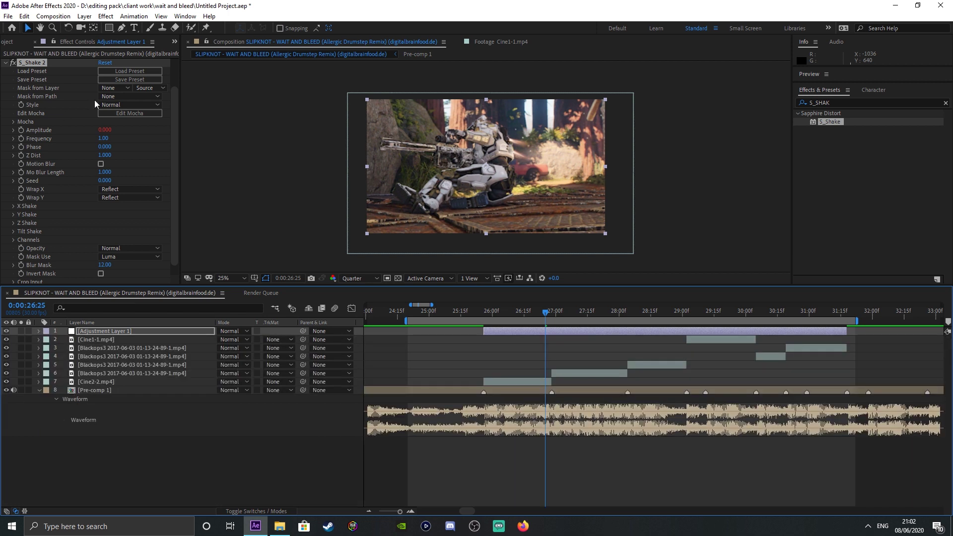
Turn on Motion Blur for S_Shake 2 and expand its Tilt Shake settings.
click(100, 164)
click(101, 164)
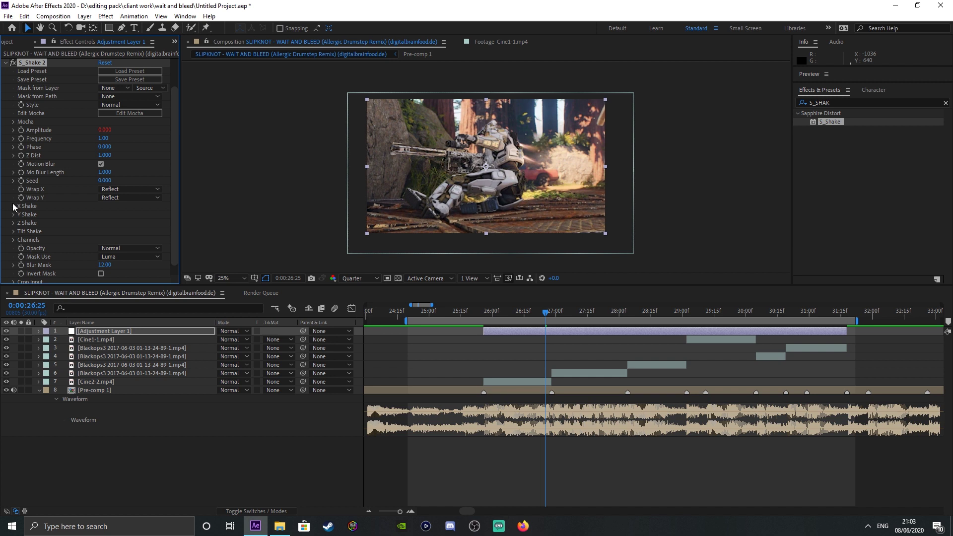
click(15, 234)
click(14, 232)
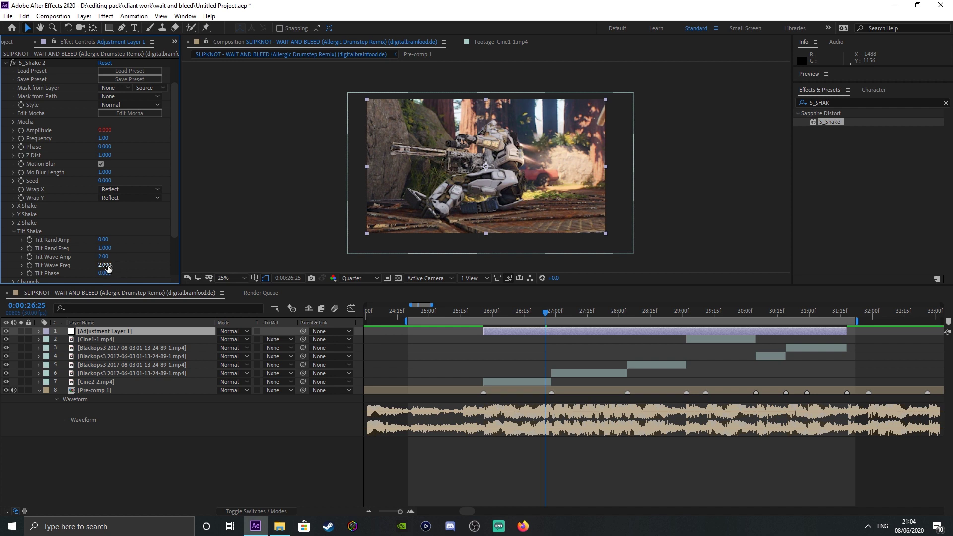
Set S_Shake 2's Y Wave Amp to 1.3 and Y Wave Freq to 1.
click(14, 232)
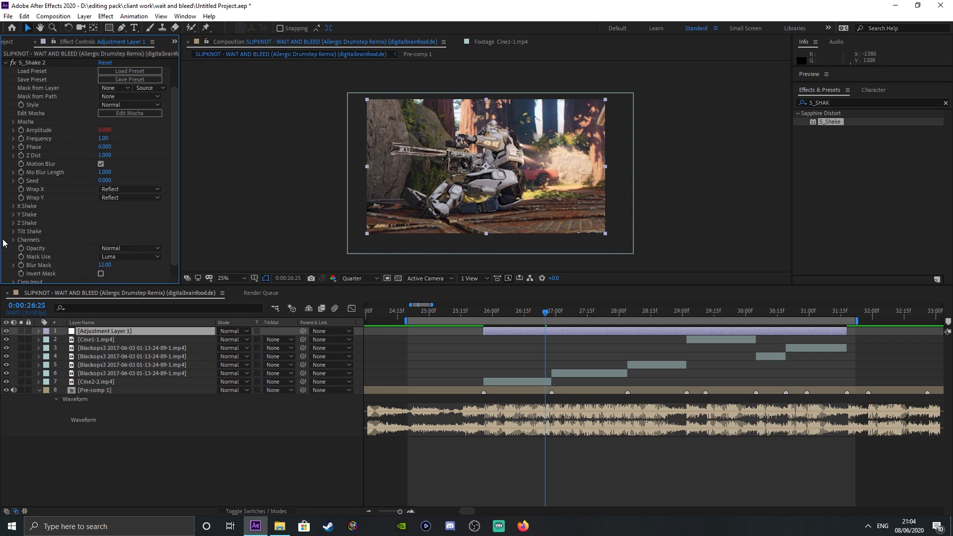
click(15, 216)
click(102, 240)
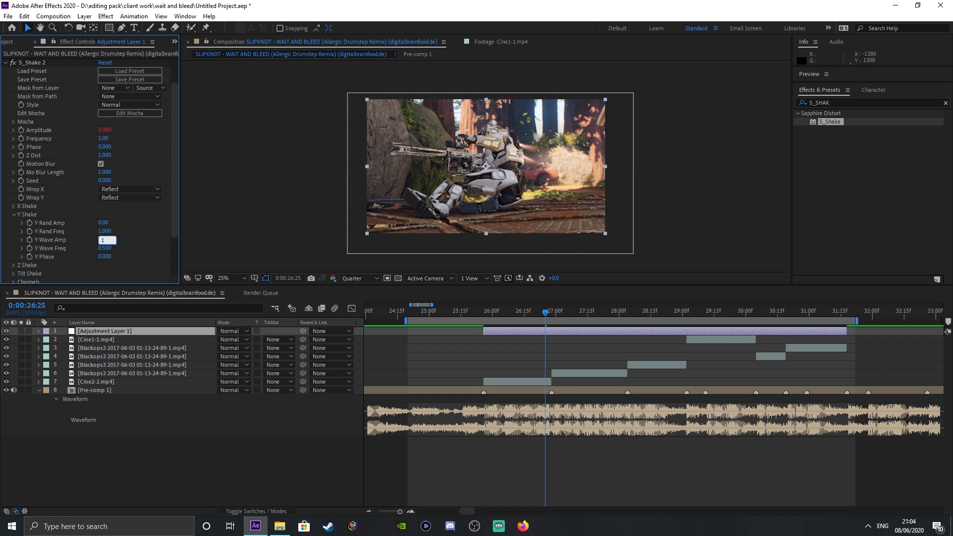
text(1.3)
key(Tab)
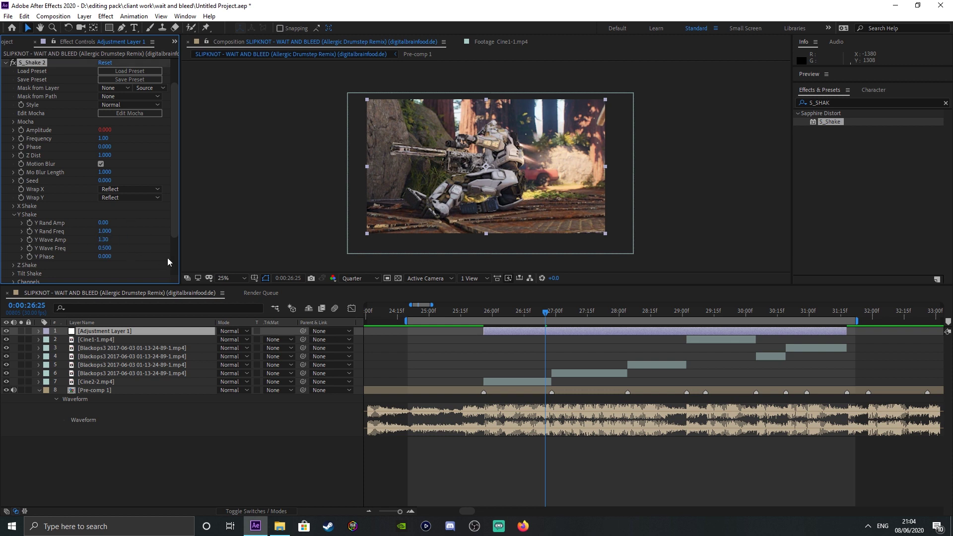
text(1)
key(Return)
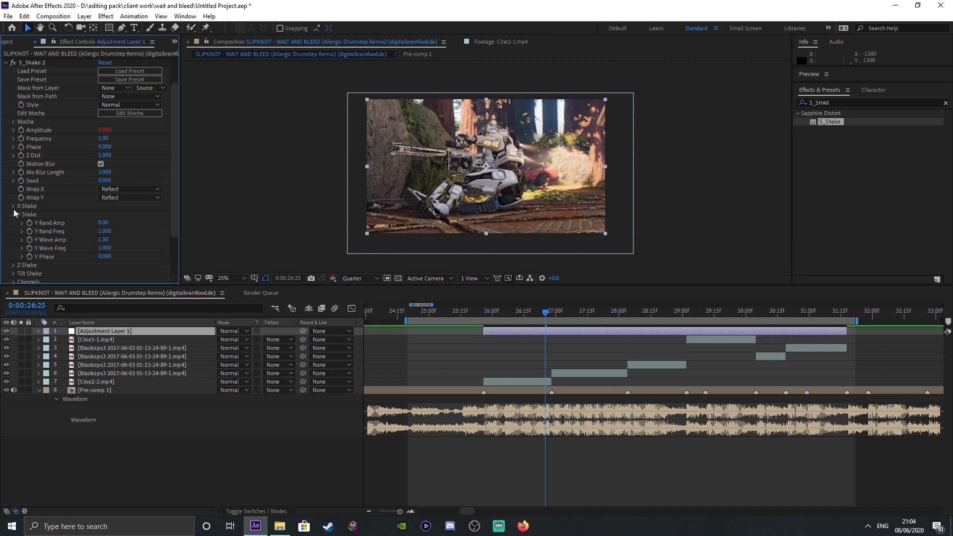
Set S_Shake 2's X Wave Amp to 1 and X Wave Freq to 2.
click(14, 213)
click(14, 205)
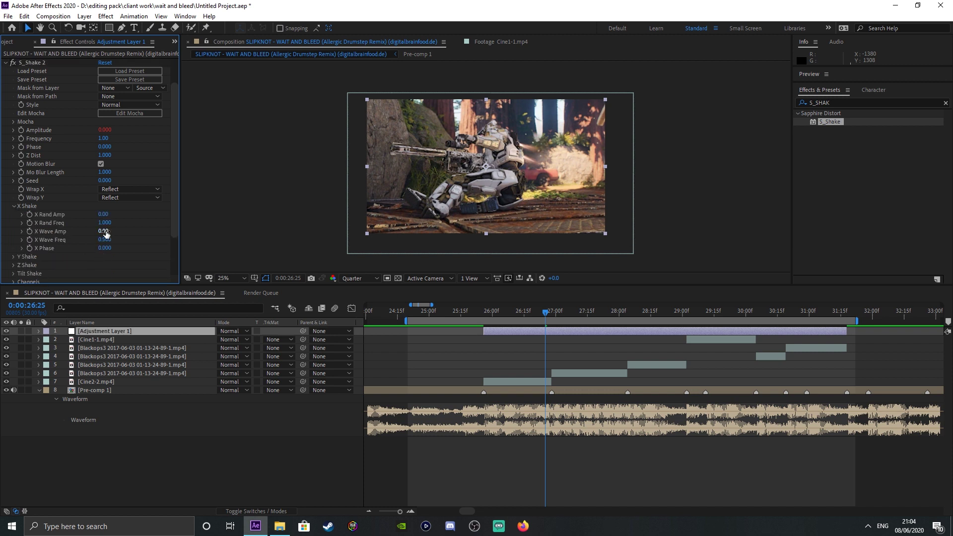
click(103, 231)
text(1)
key(Return)
click(105, 240)
text(2)
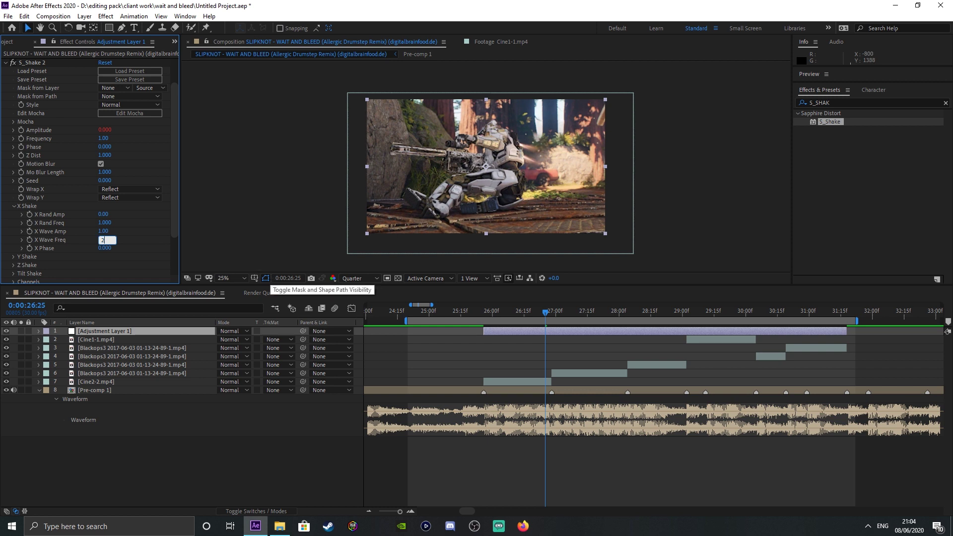
key(Return)
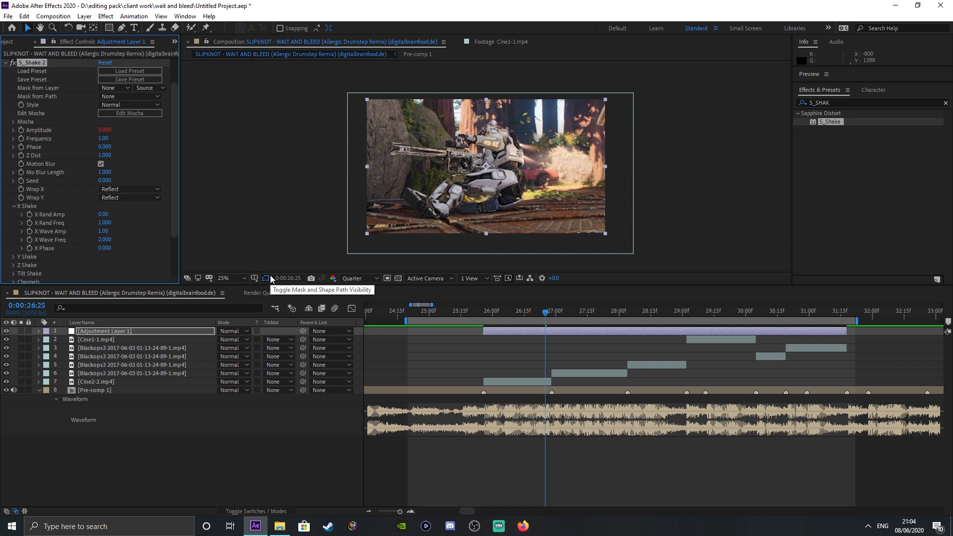
Play back the timeline from shortly before the first clip to preview the combined shakes.
click(469, 313)
key(space)
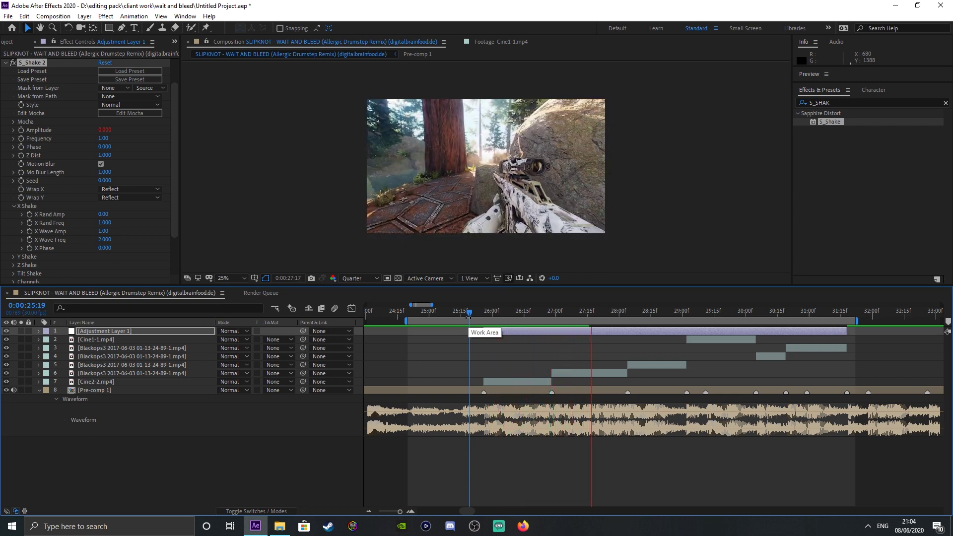
click(546, 331)
key(space)
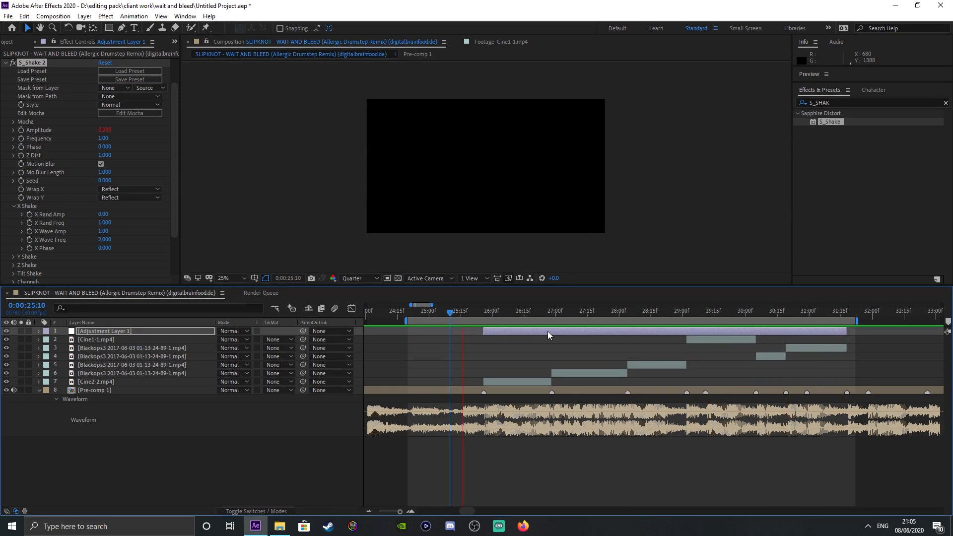
key(space)
Search the effects for Twitch, add the Video Copilot Twitch effect to the adjustment layer and clear the search.
click(6, 63)
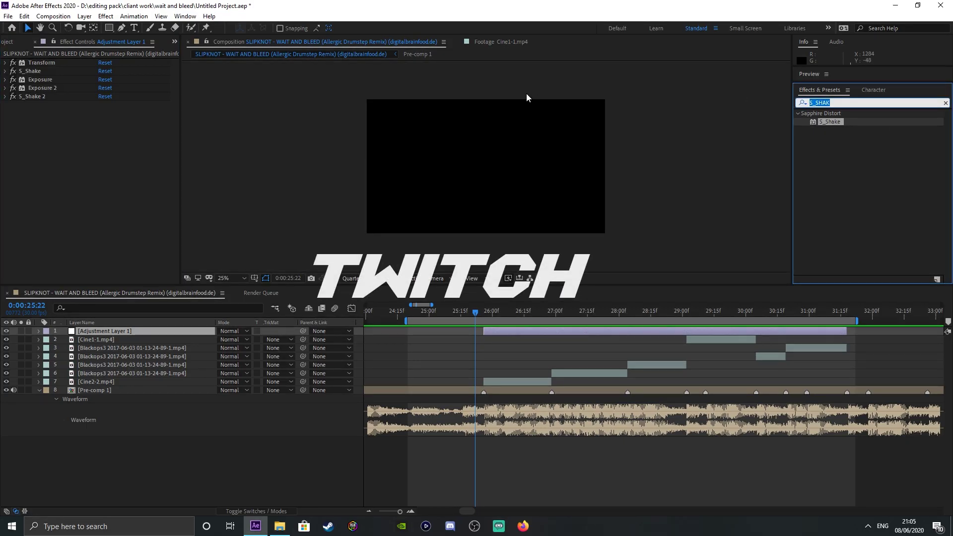
text(twitch)
scroll(900, 154, down, 15)
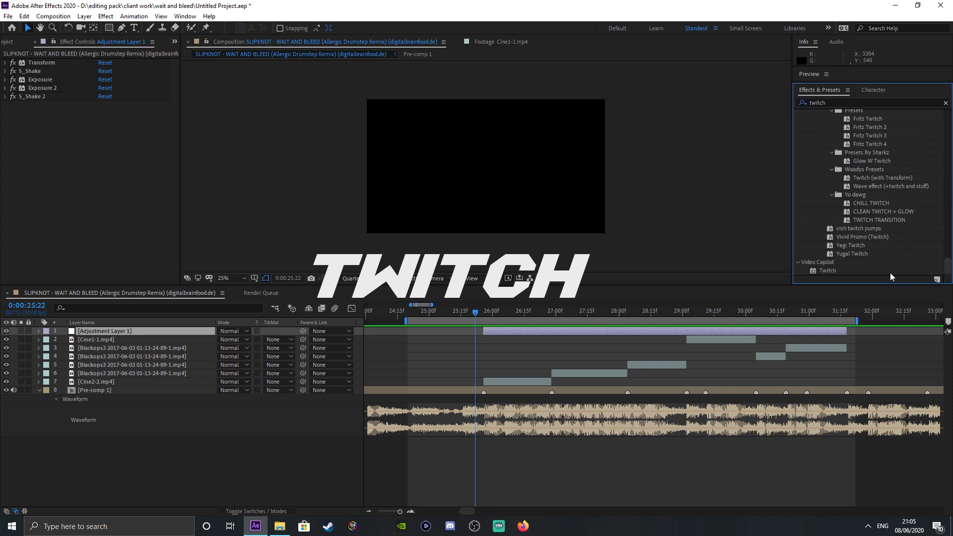
drag(827, 271, 541, 333)
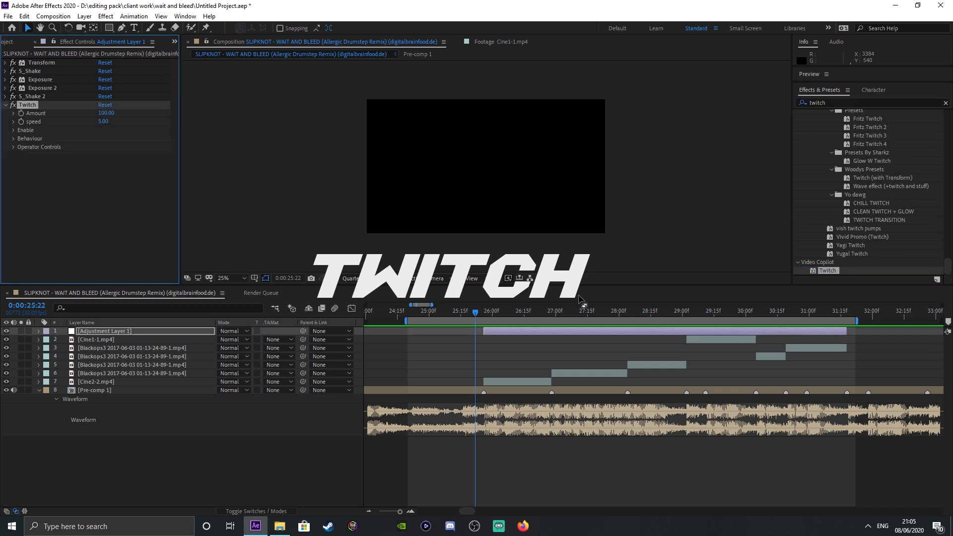
click(945, 102)
Set Twitch's Amount to 30 and its speed to 50.
click(105, 113)
text(30)
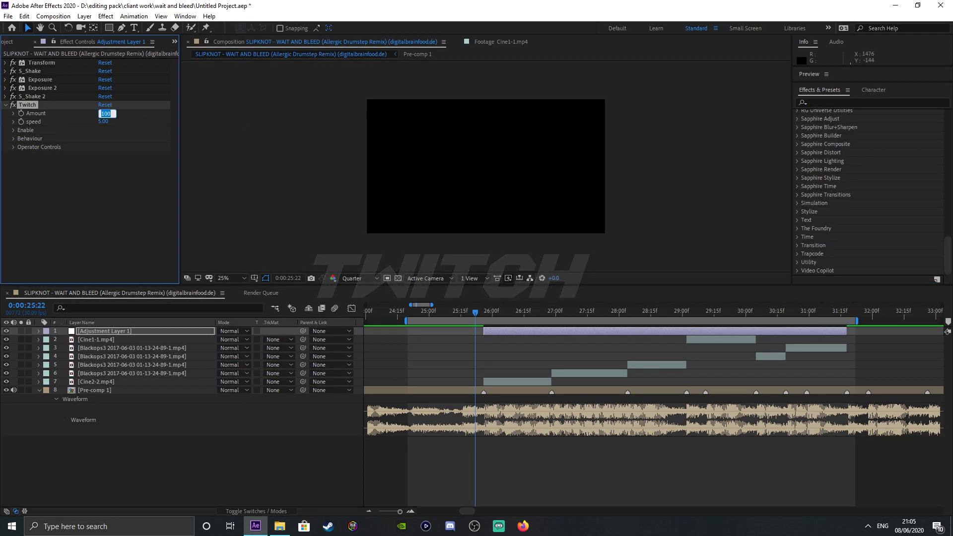
key(Return)
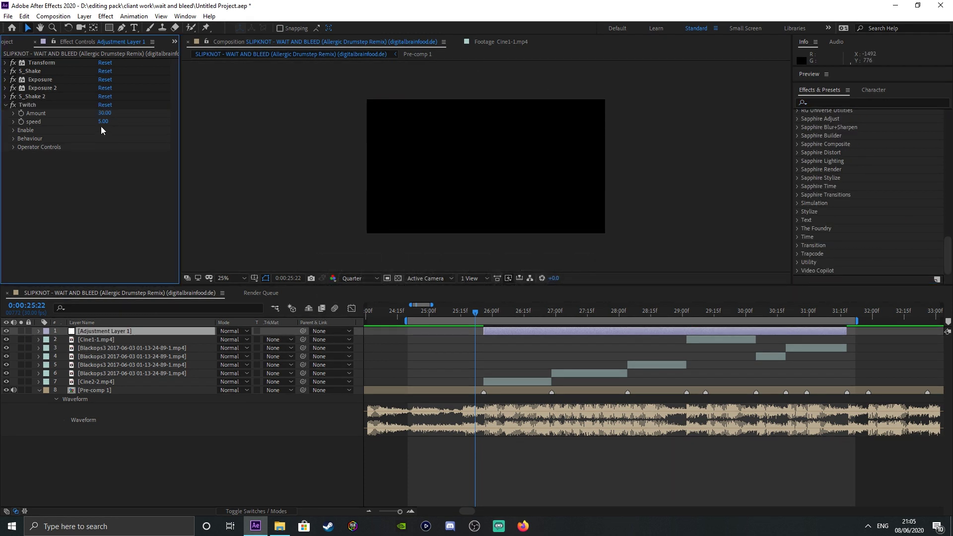
click(103, 121)
text(50)
key(Return)
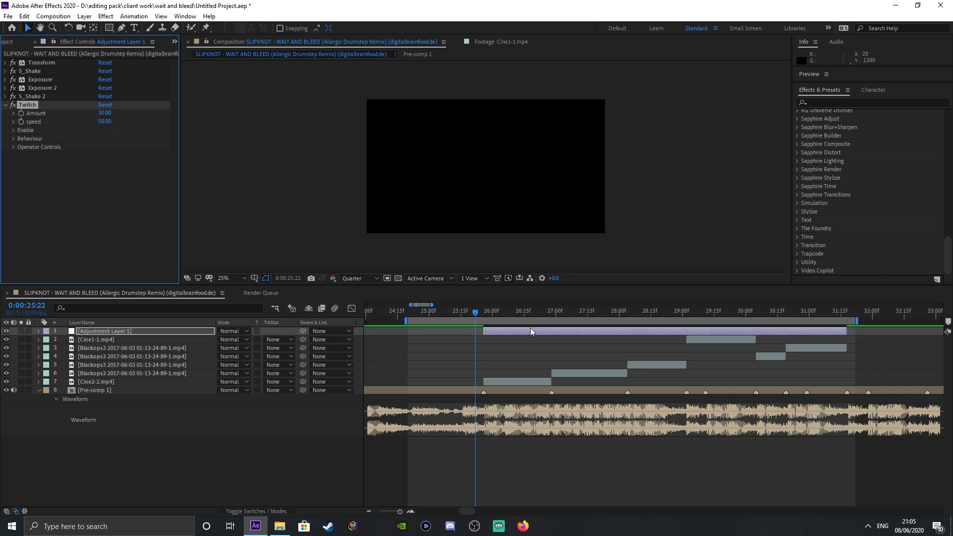
Keyframe Twitch's Amount and speed at 0:00:28:03 and again at 0:00:28:04, with the layer's keyframes revealed in the timeline.
click(627, 314)
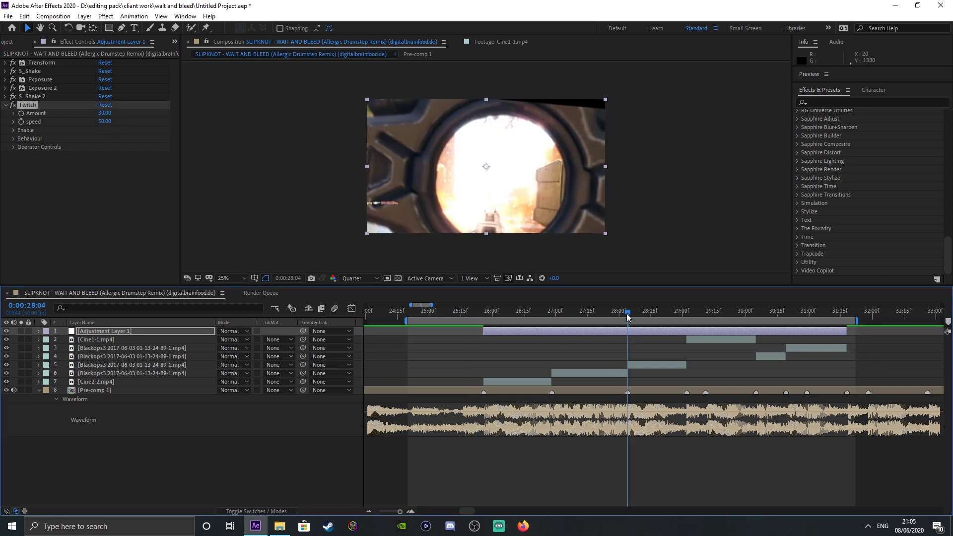
click(22, 120)
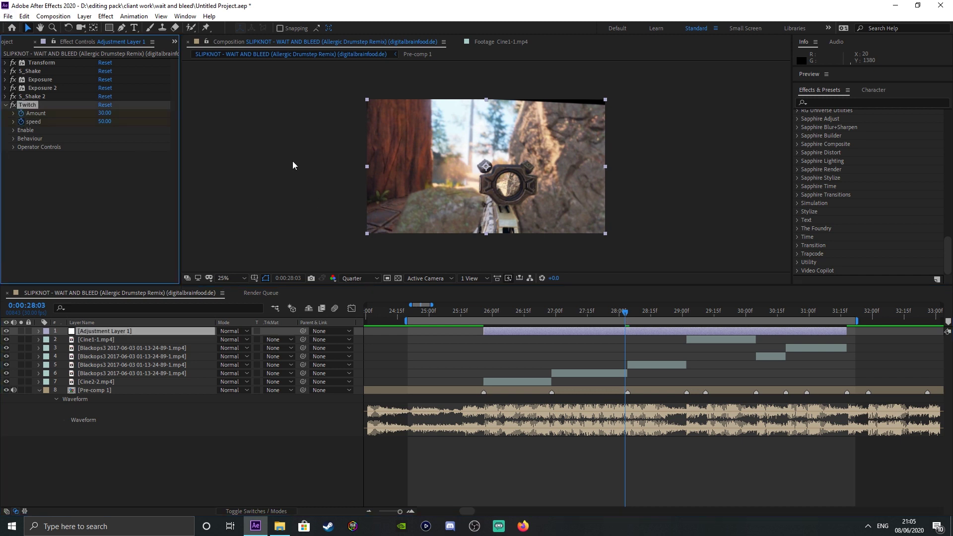
click(627, 316)
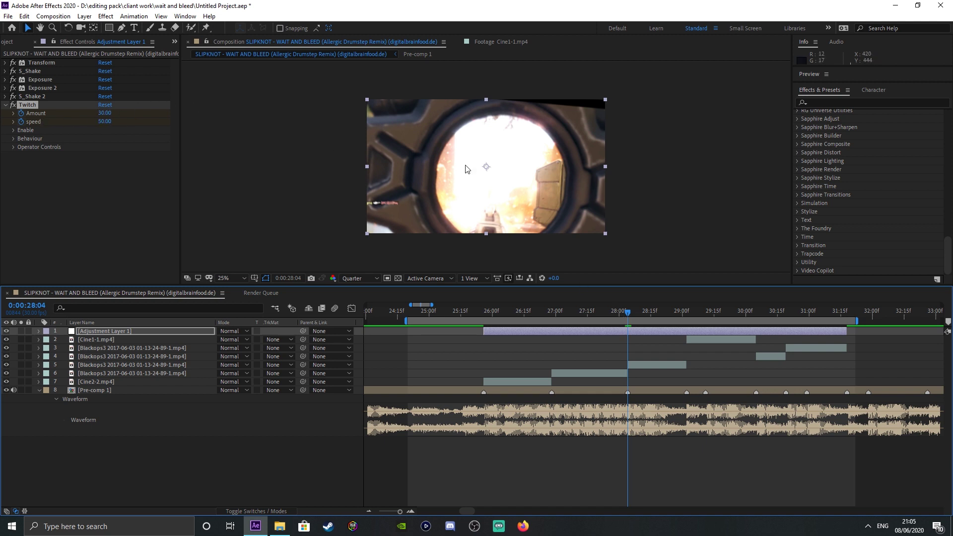
key(u)
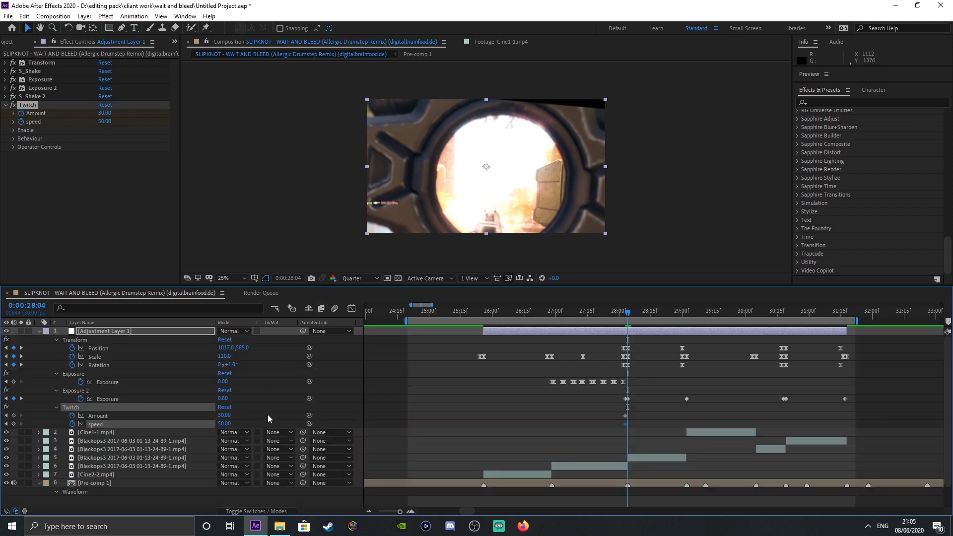
click(14, 423)
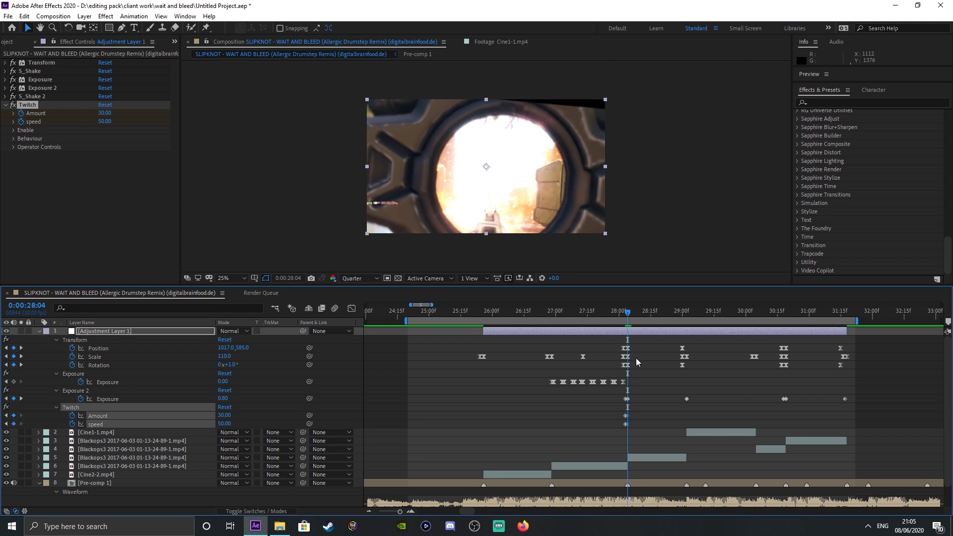
Set Twitch's Amount and speed keyframes at 0:00:28:03 to 0.
click(625, 316)
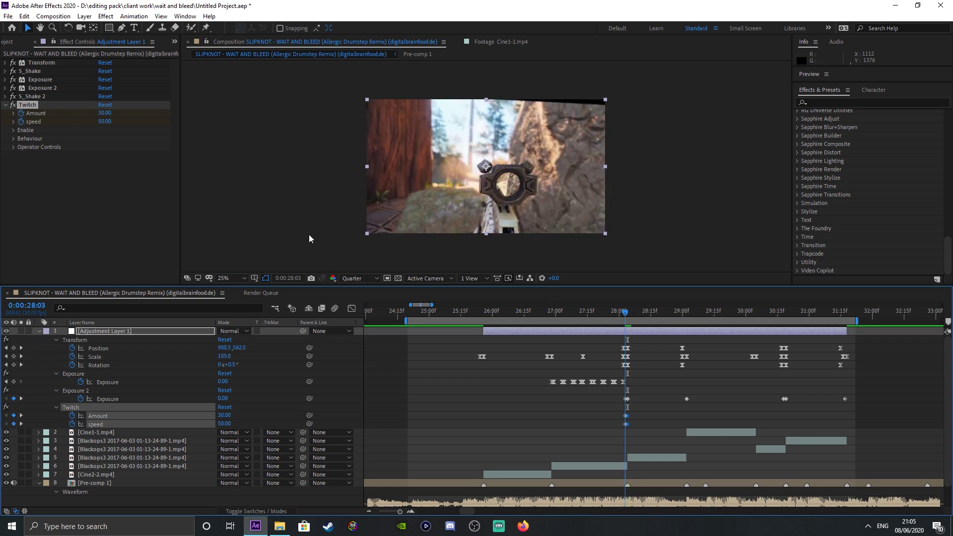
click(106, 114)
click(105, 113)
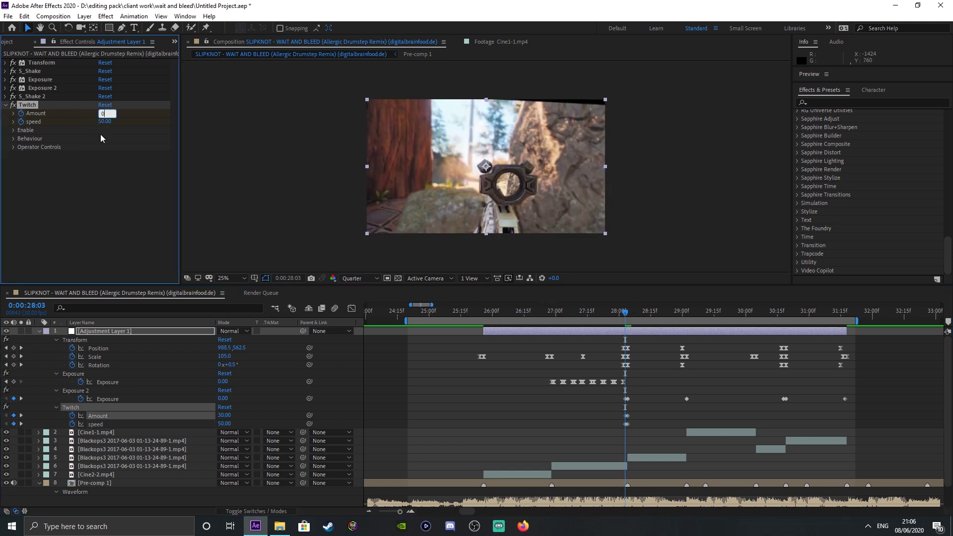
key(Tab)
text(0)
key(Return)
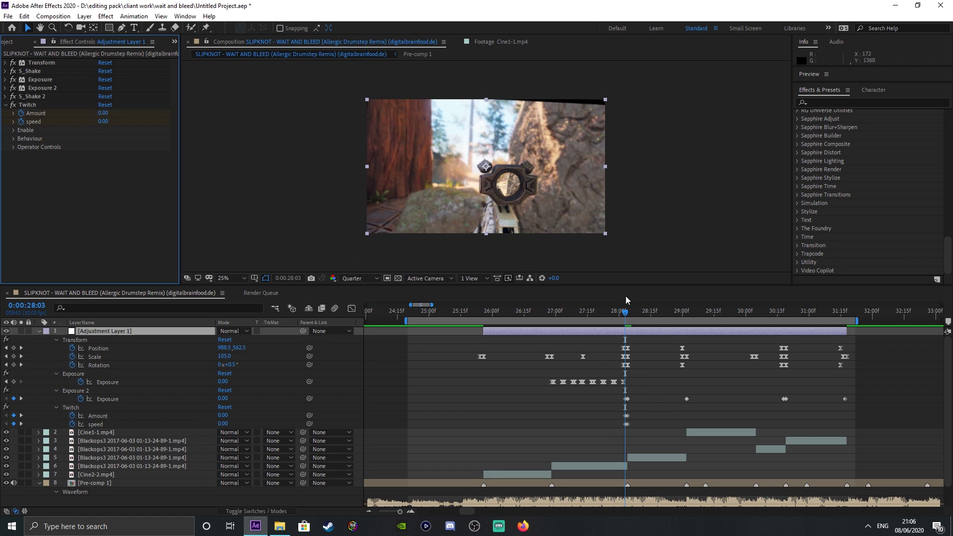
Add Twitch keyframes at 0:00:28:16 with Amount 0 and speed 0.
drag(627, 317, 653, 323)
click(106, 113)
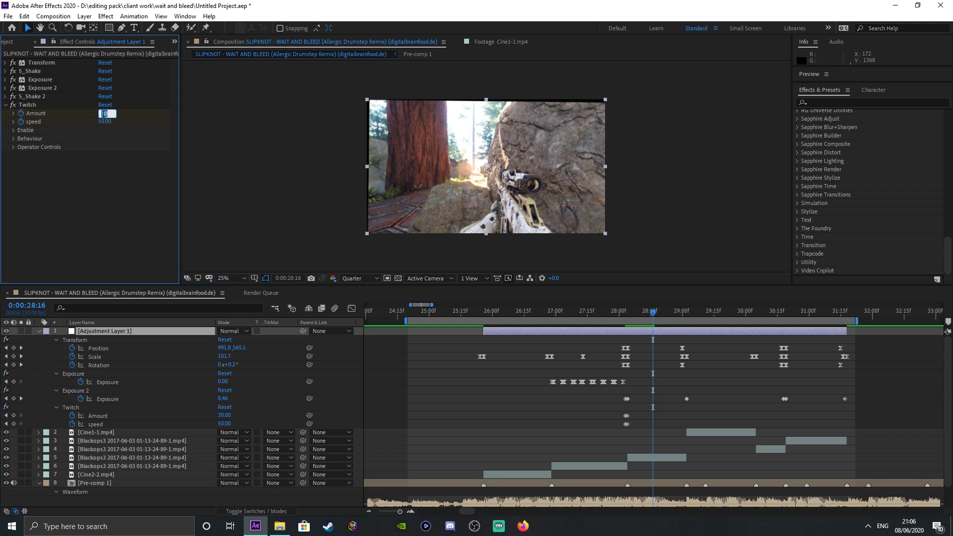
text(0)
key(Tab)
text(0)
key(Return)
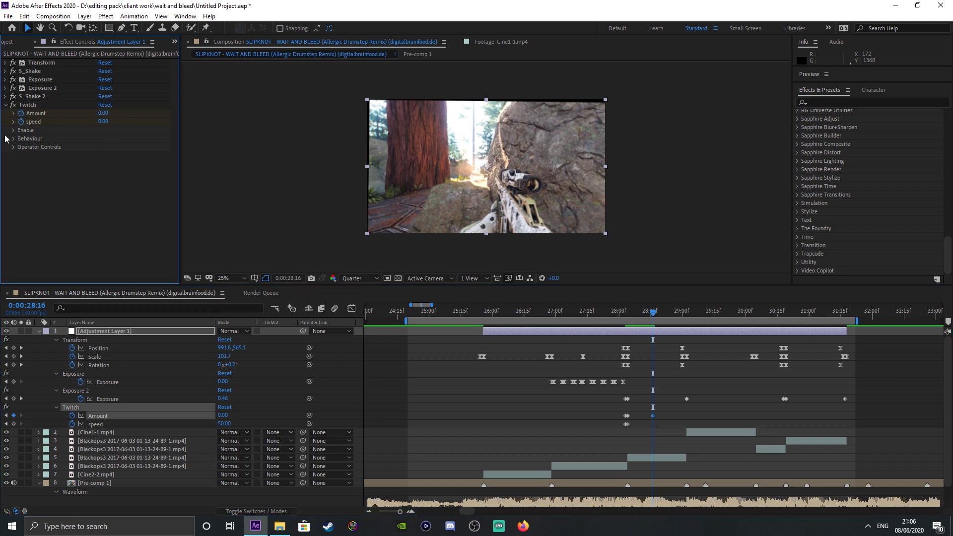
Enable Twitch's Blur and Slide operators and expand the Blur operator controls.
click(14, 130)
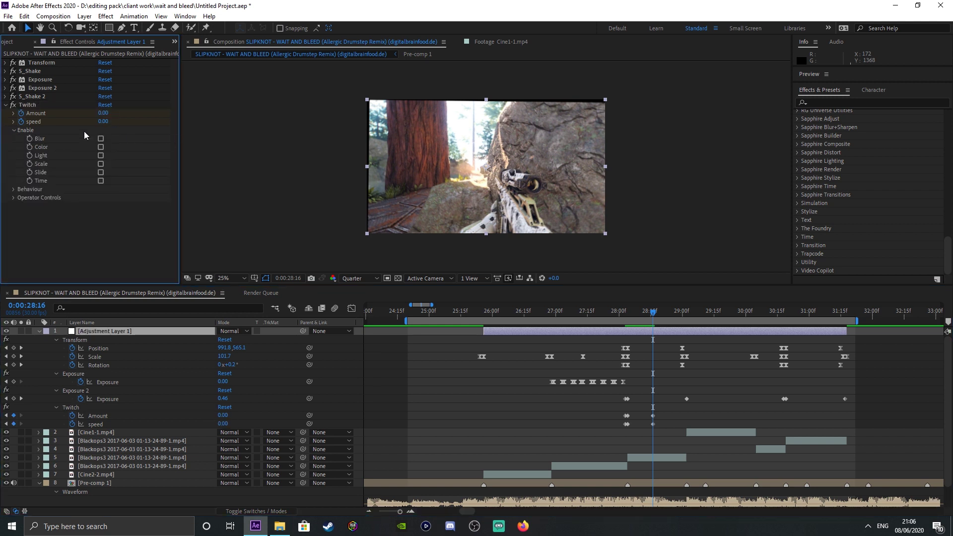
click(101, 172)
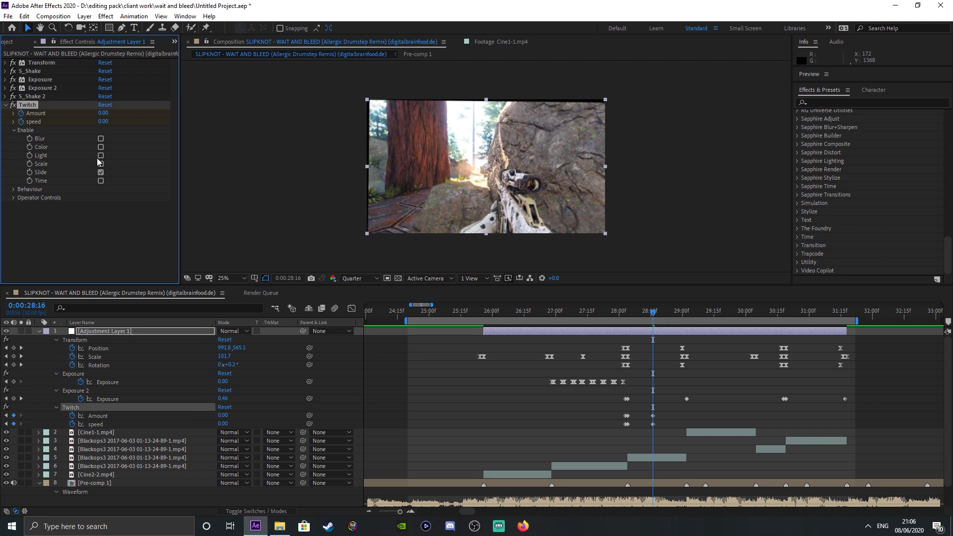
click(13, 197)
click(22, 208)
Set Twitch's Blur Amount to 15 and Blur Twitches to 10 per second.
click(105, 194)
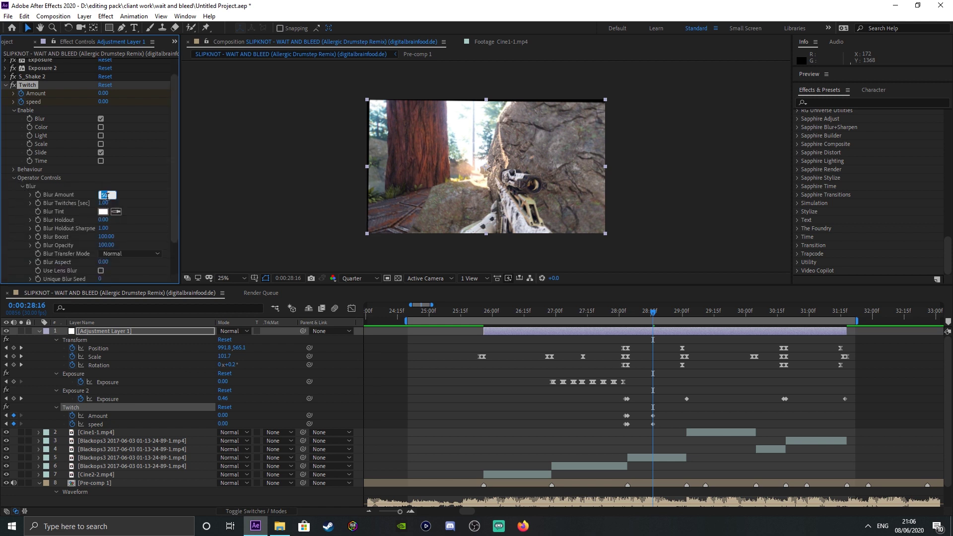
text(15)
click(158, 248)
click(107, 203)
text(0)
Change Twitch's Blur Tint to the red D60023 and collapse the Blur controls.
click(102, 212)
click(481, 224)
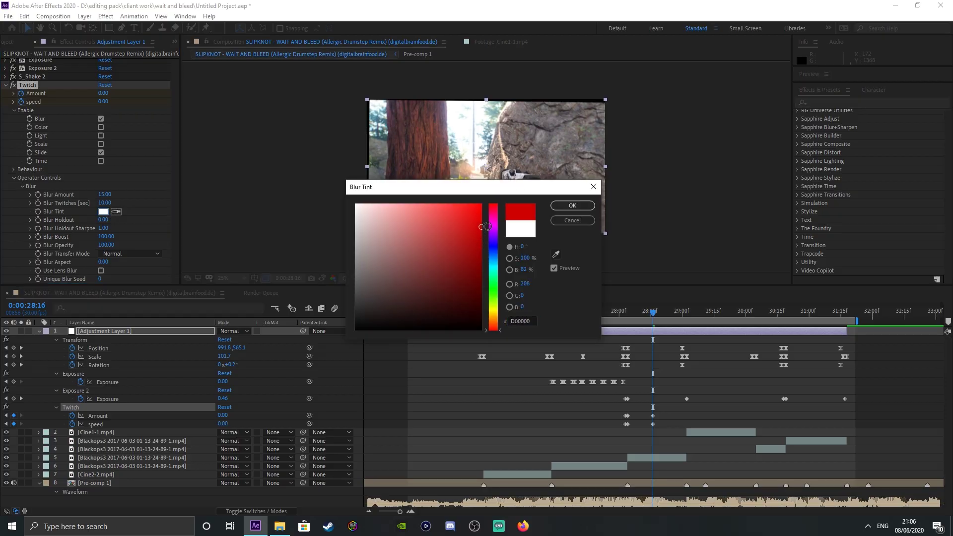
click(498, 211)
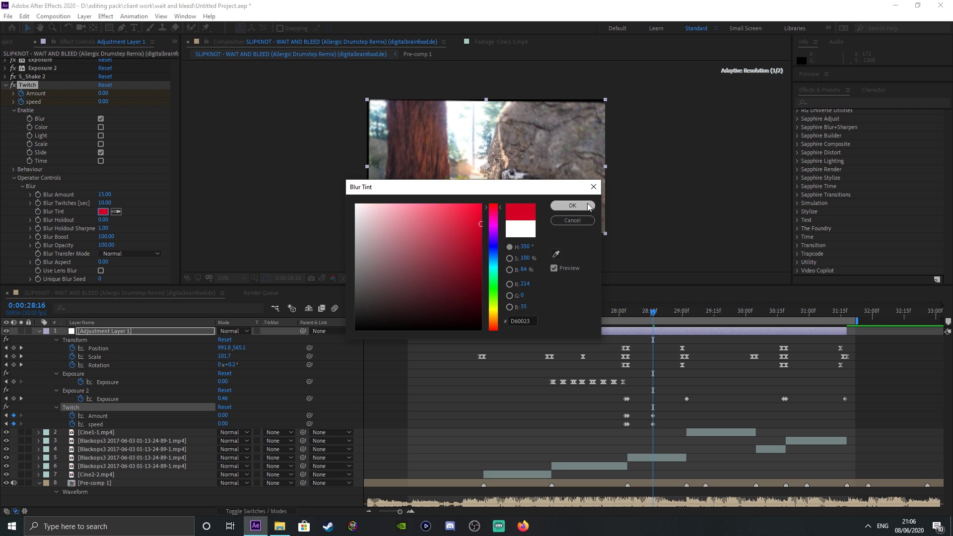
click(572, 205)
click(23, 187)
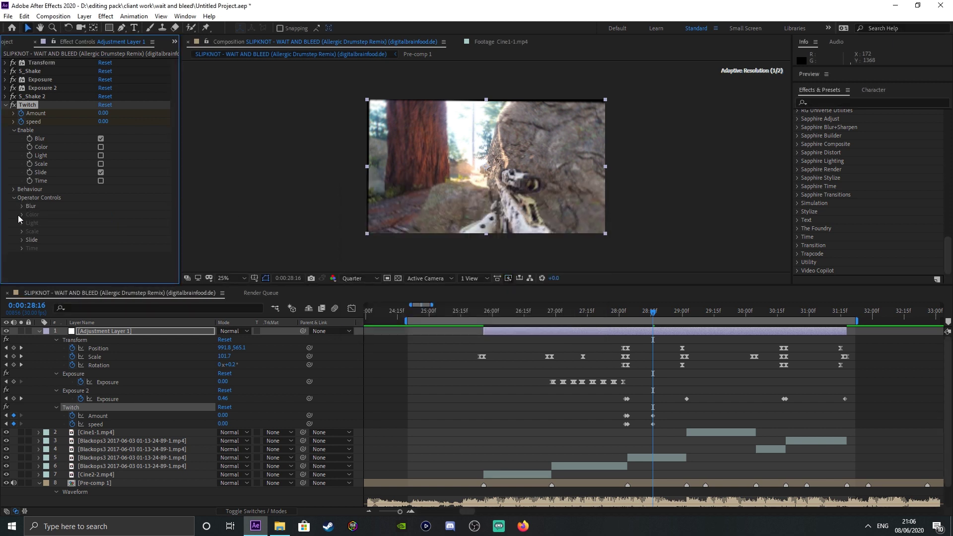
Expand Twitch's Slide operator controls and set the Slide Amount to 30.
click(22, 240)
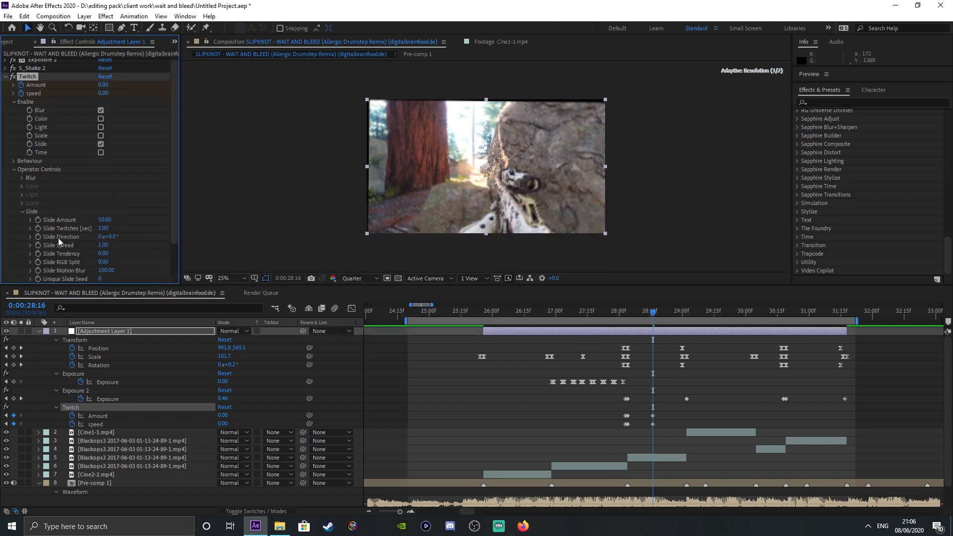
click(104, 220)
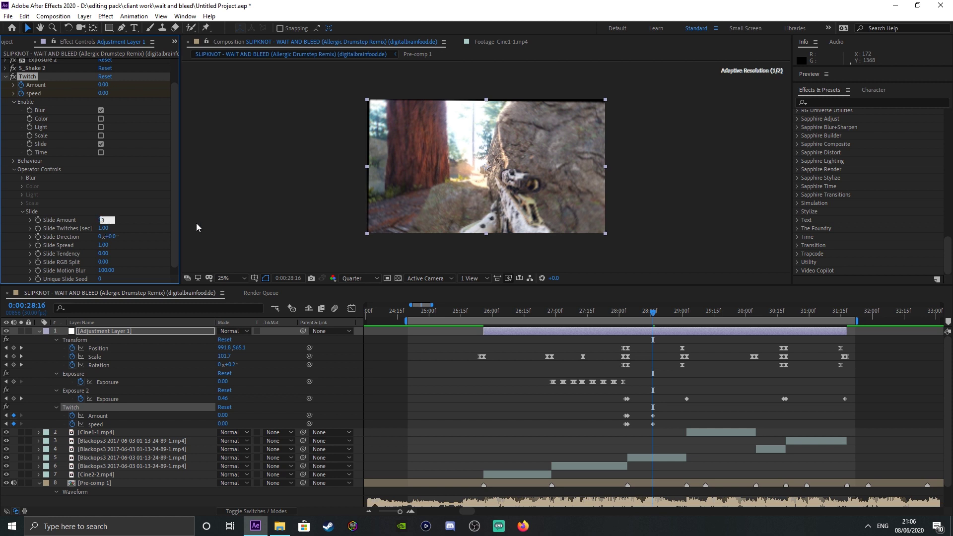
text(30)
key(Return)
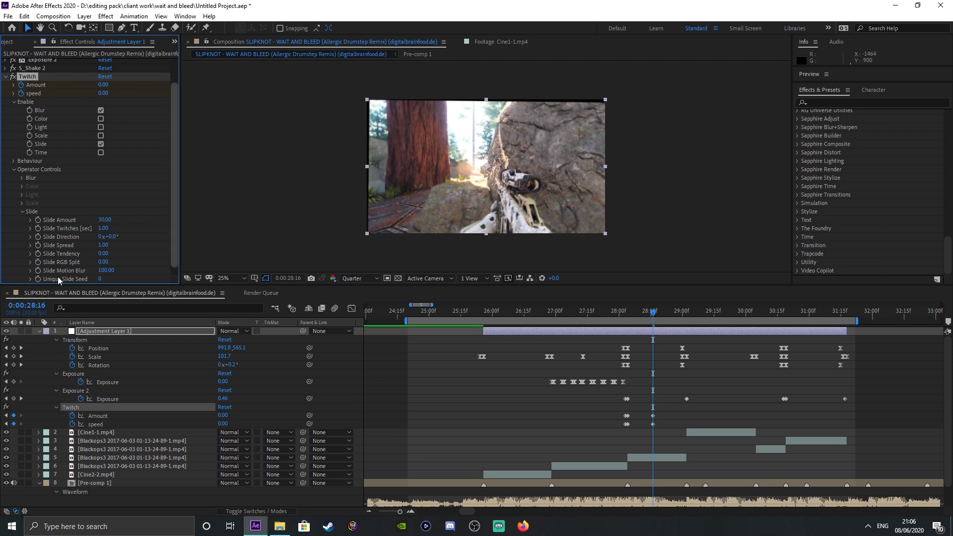
Set Twitch's Slide RGB Split to 20 and Slide Twitches to 10 per second.
click(102, 262)
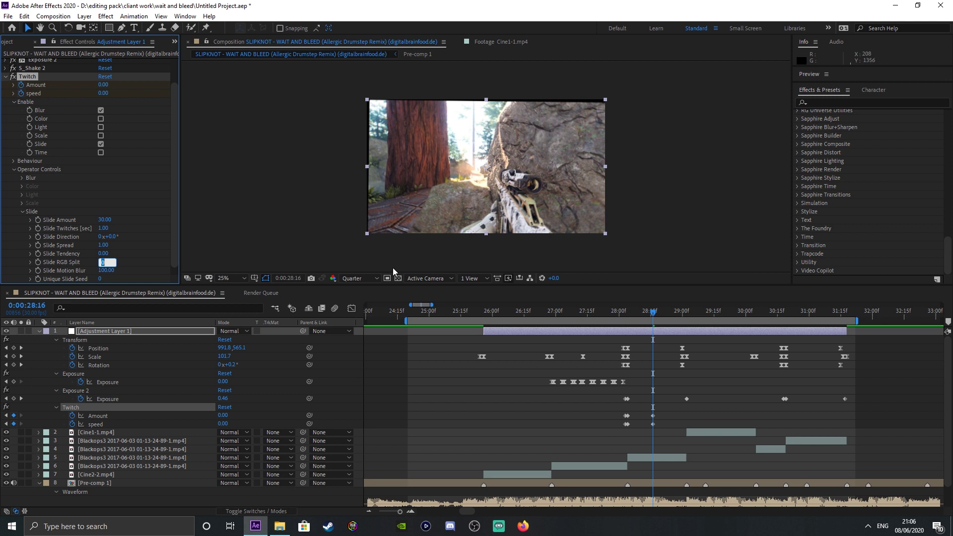
text(20)
key(Return)
click(104, 228)
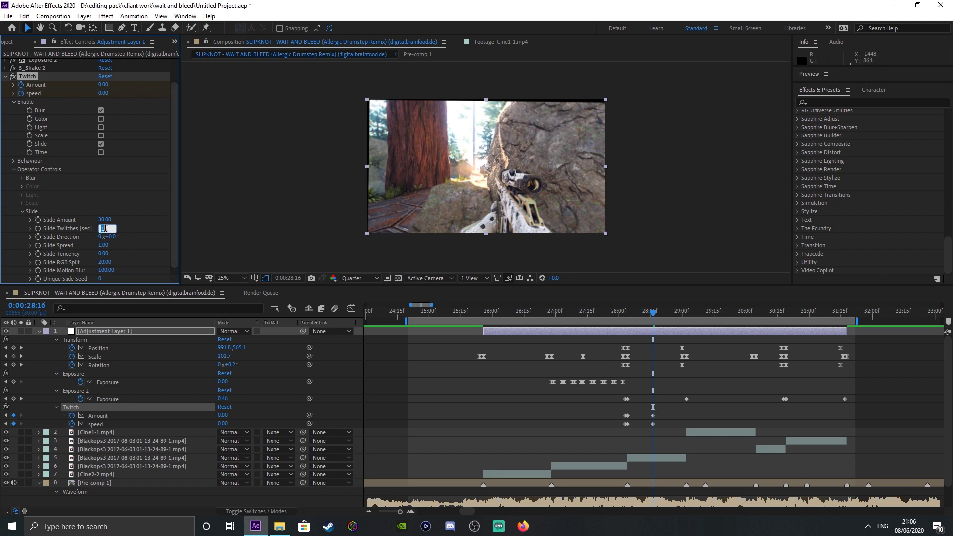
text(10)
key(Return)
Preview the composition from 0:00:25:20 to check the Twitch effect around 0:00:28:04.
click(471, 312)
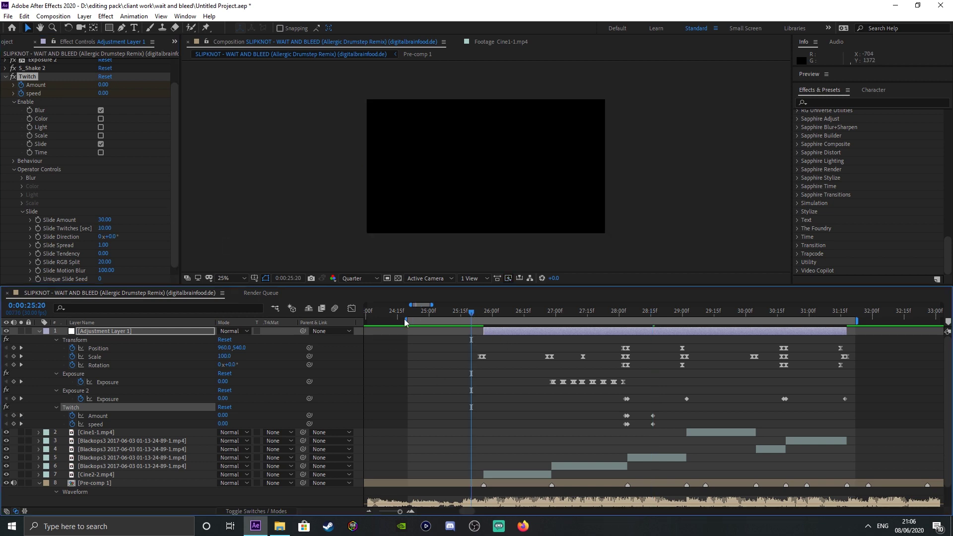
key(space)
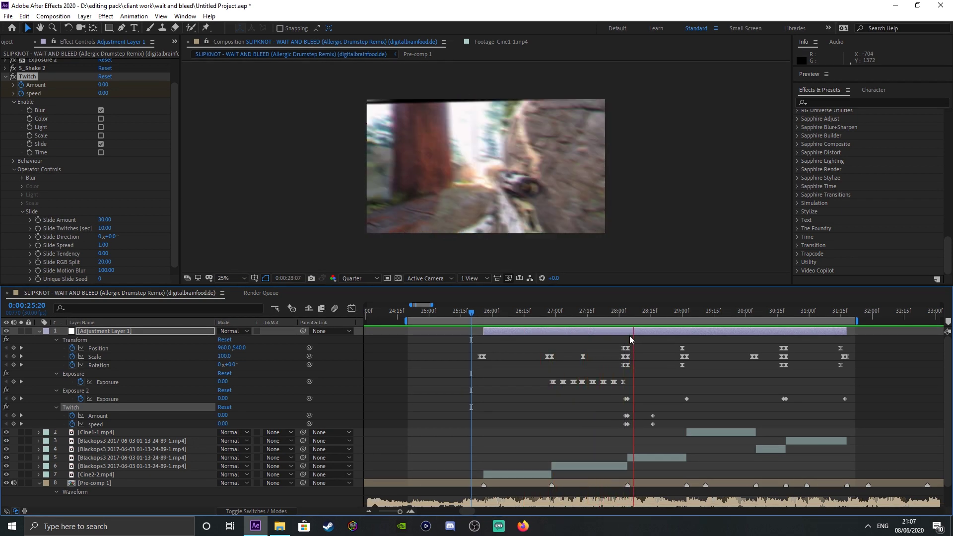
click(624, 313)
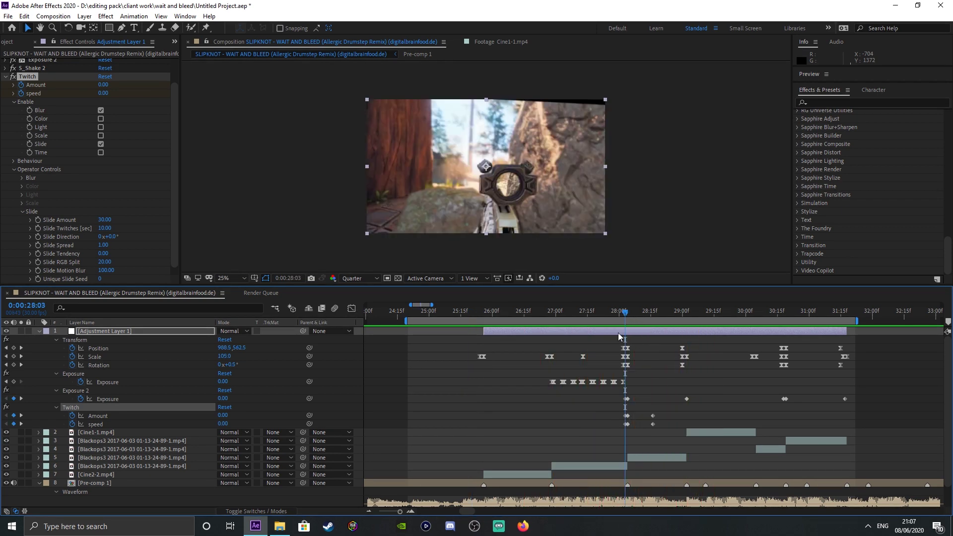
Set the Twitch speed keyframe at 0:00:28:04 to 20.
click(627, 317)
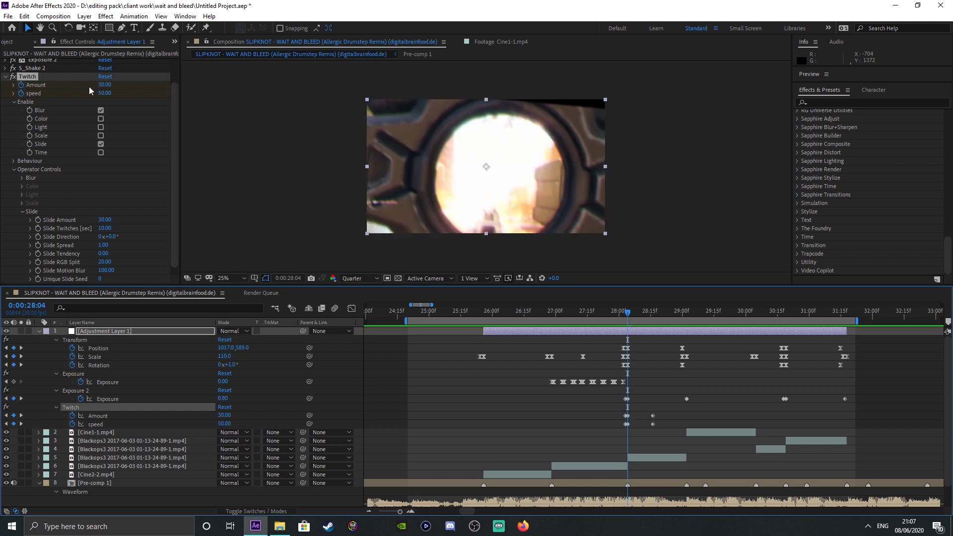
click(104, 85)
key(Tab)
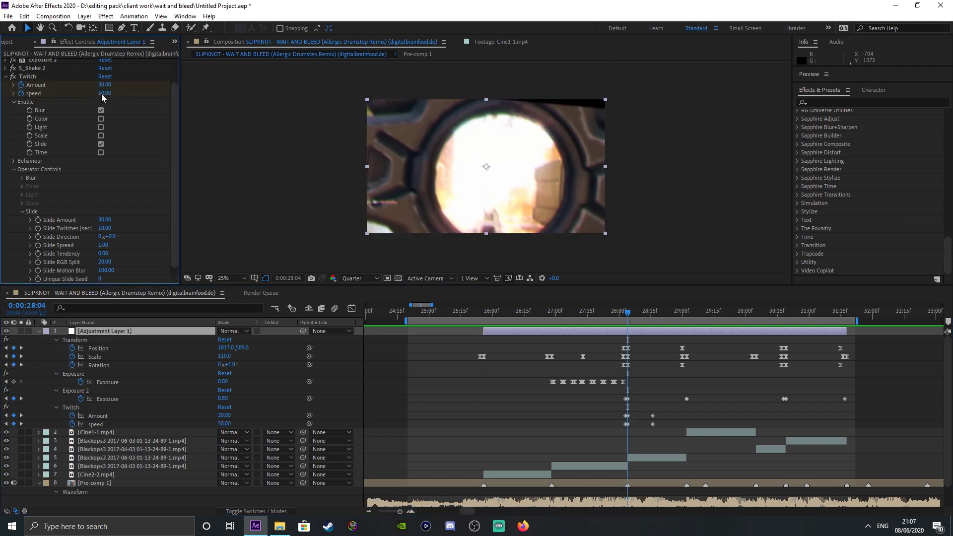
text(20)
key(Return)
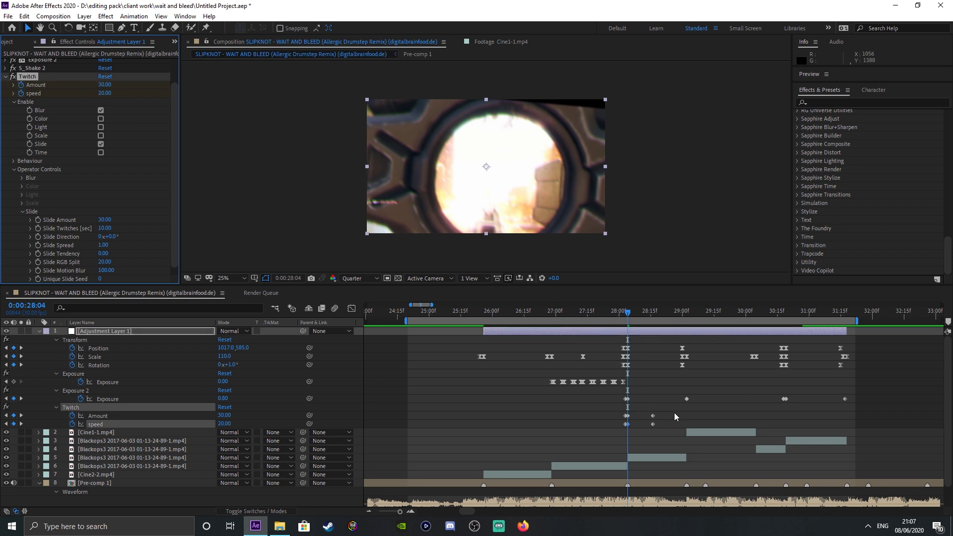
Duplicate the Twitch Amount and speed keyframes to start at 0:00:30:18.
drag(673, 412, 614, 428)
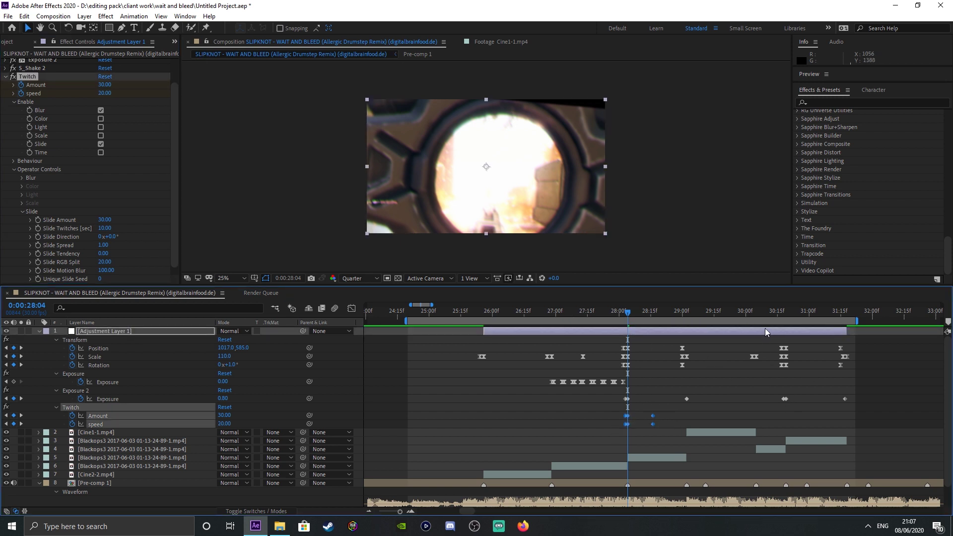
drag(755, 310, 781, 323)
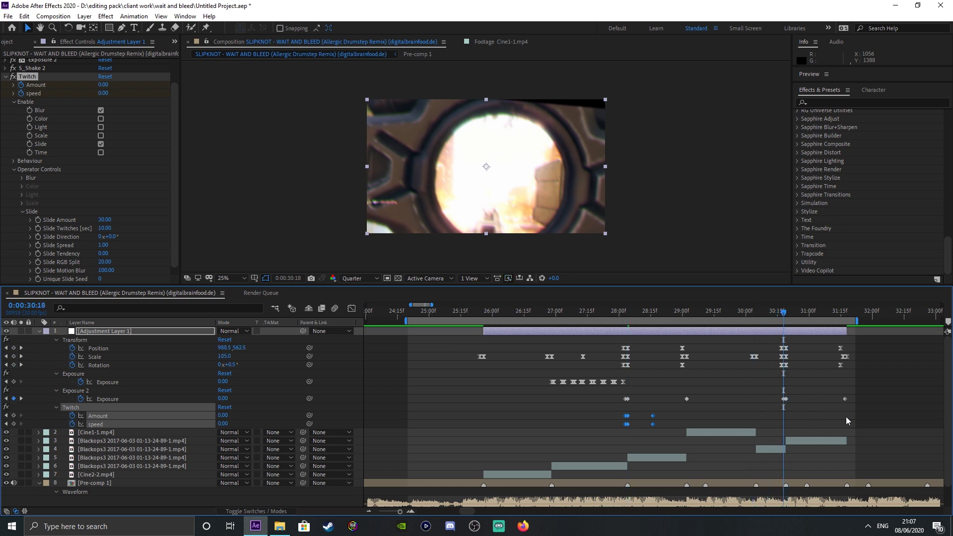
key(ctrl+v)
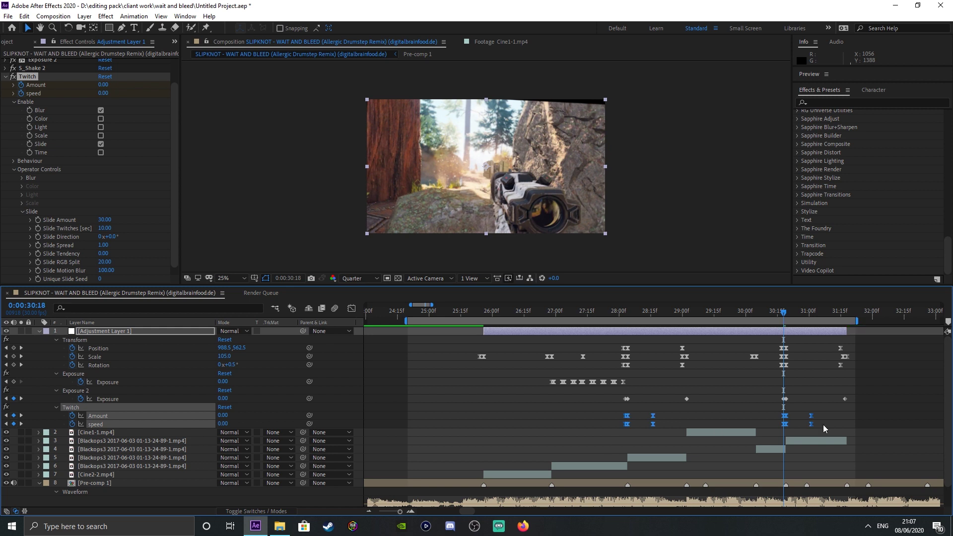
Apply Easy Ease to the Exposure 2 and Twitch keyframes and preview the animation from 0:00:25:05.
drag(871, 381, 570, 419)
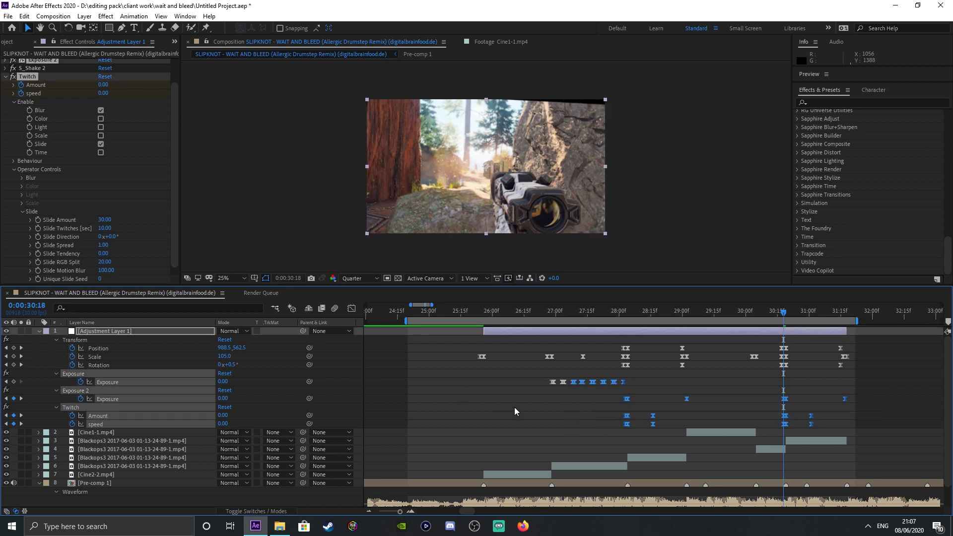
click(440, 312)
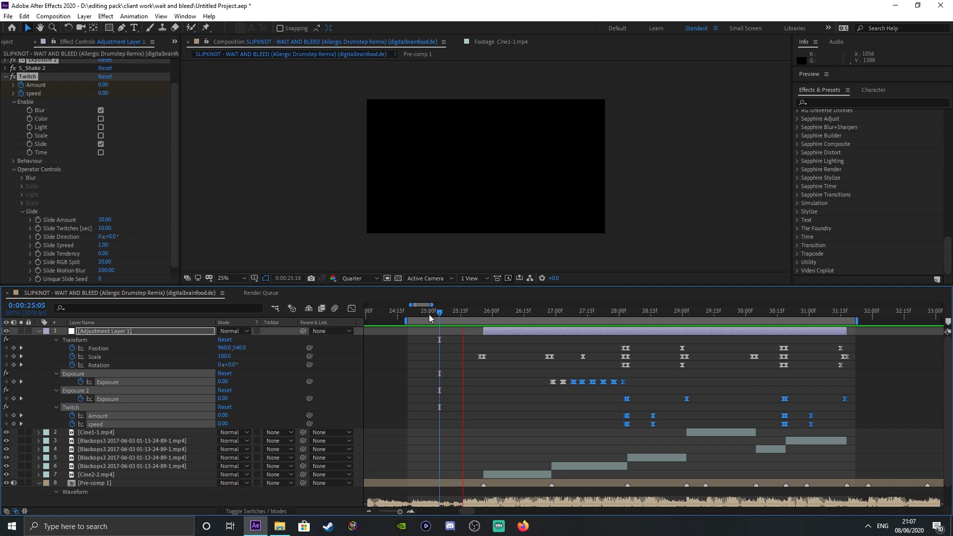
drag(626, 315, 641, 317)
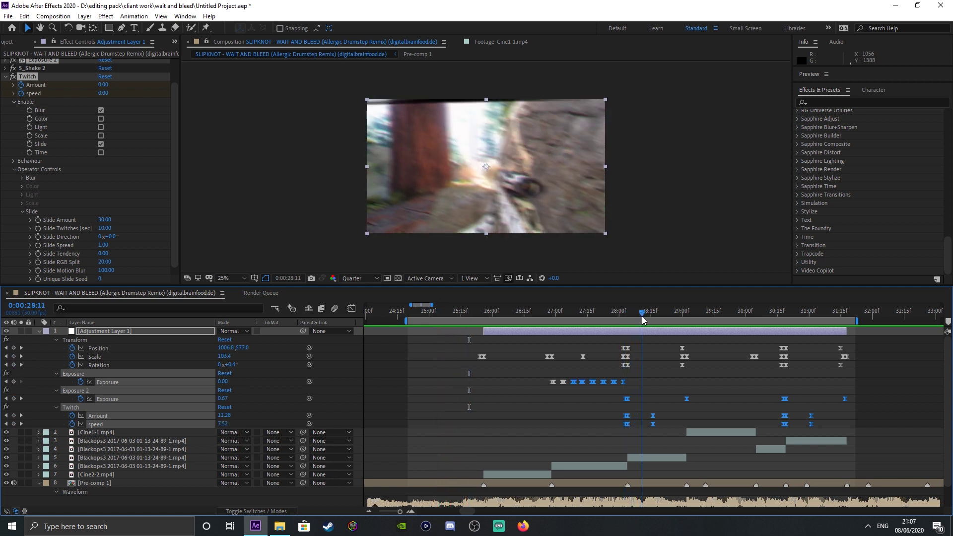
Delete all Twitch Amount and speed keyframes and remove the Twitch effect from the adjustment layer.
drag(827, 412, 634, 445)
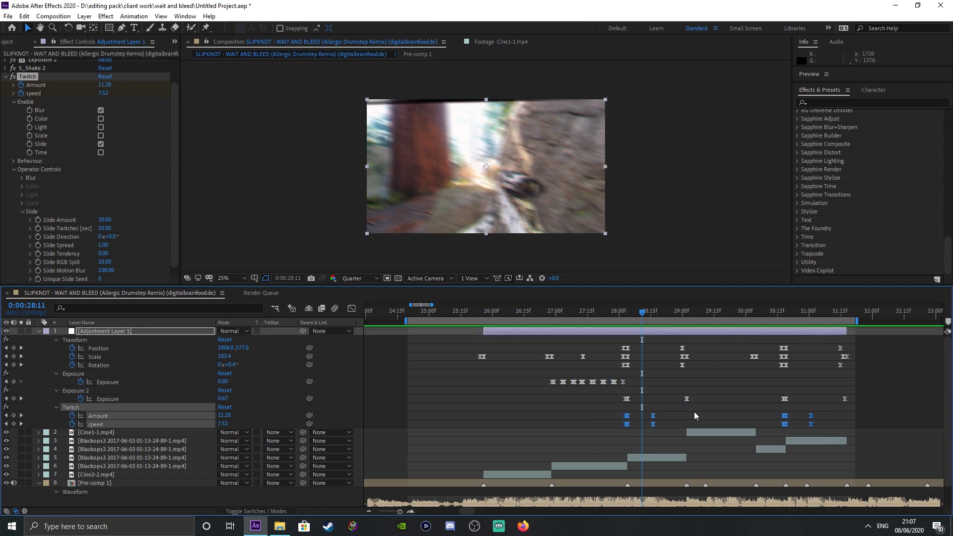
key(Delete)
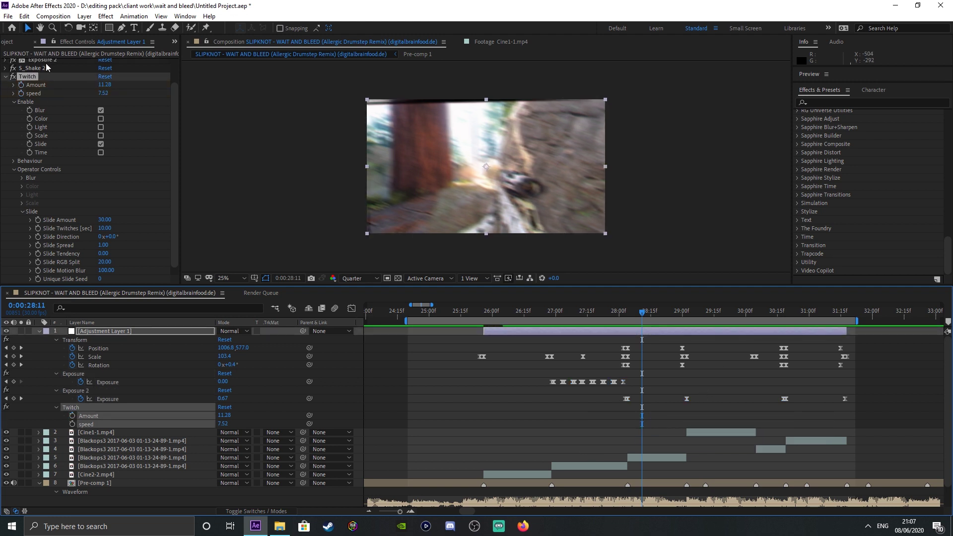
click(33, 77)
key(Delete)
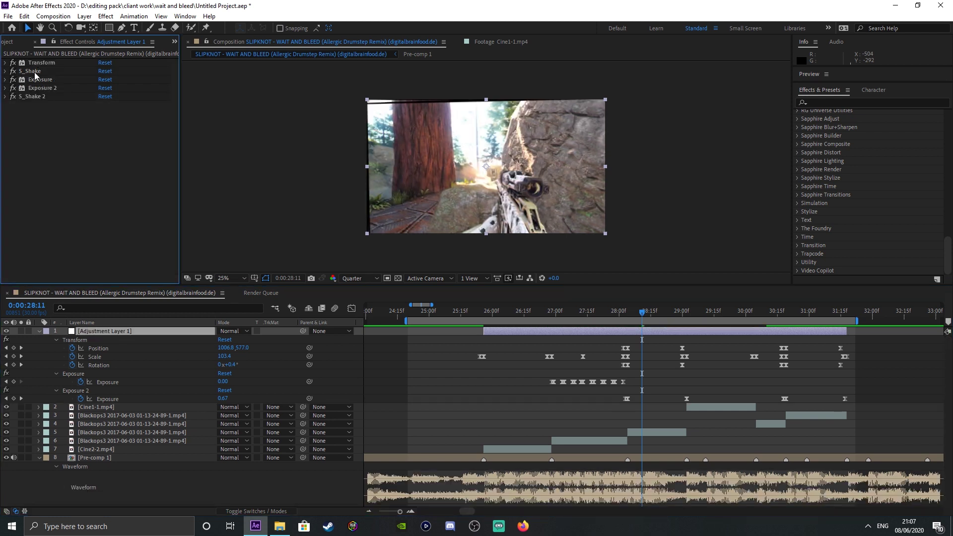